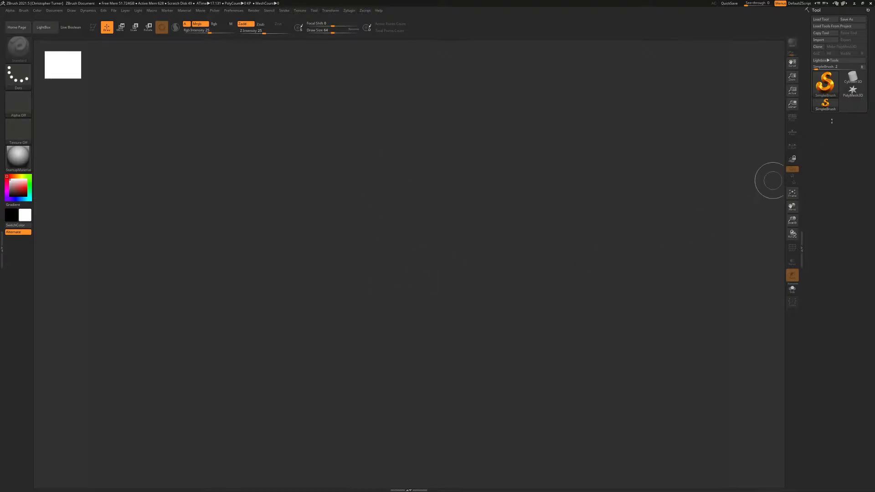
Choose the ZSphere tool, draw one ZSphere at the centre of the canvas and enter Edit mode
mouse_move(825, 82)
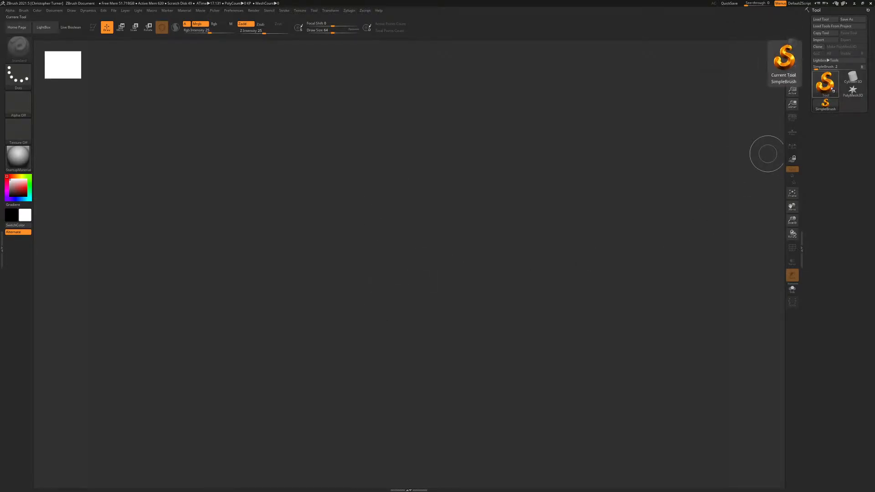
click(827, 85)
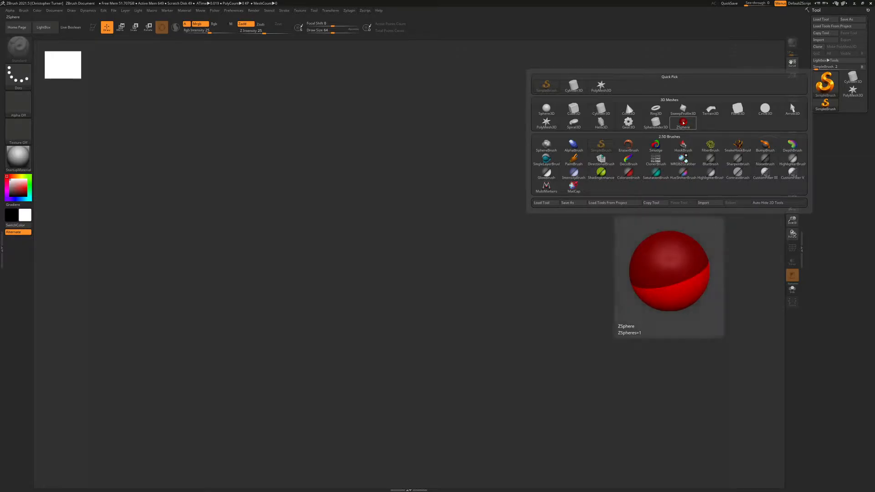
click(683, 123)
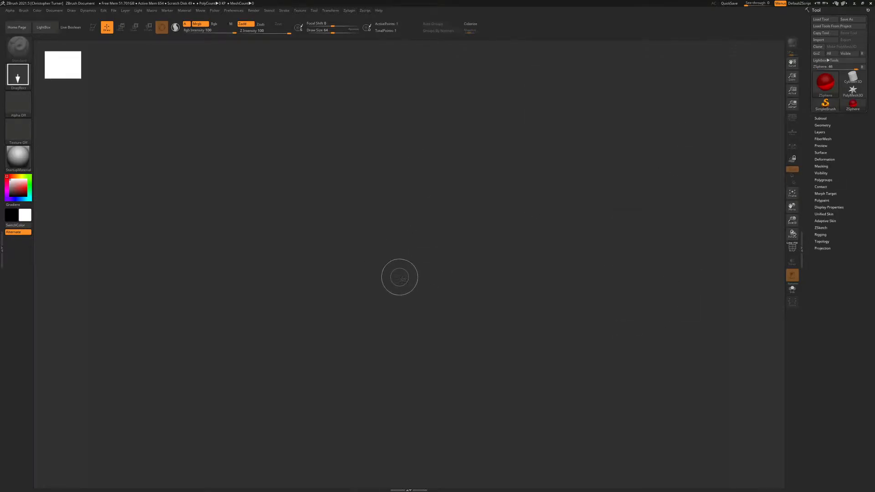
drag(413, 266, 413, 367)
key(t)
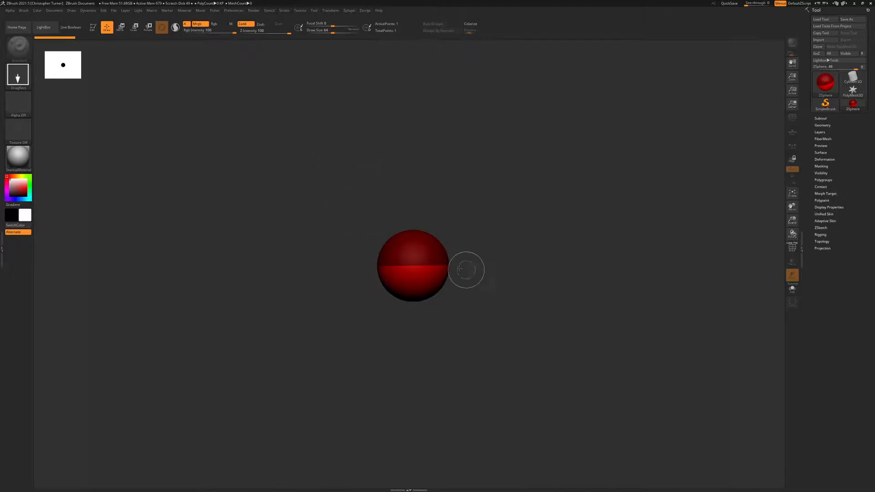
click(93, 27)
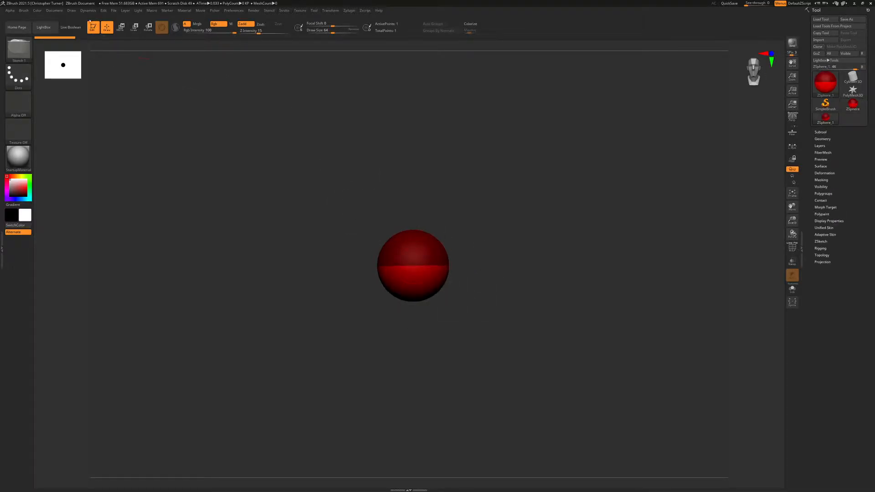
mouse_move(582, 297)
mouse_down()
mouse_move(575, 260)
mouse_move(571, 268)
mouse_move(566, 247)
mouse_move(551, 242)
mouse_move(592, 301)
mouse_move(593, 267)
mouse_up()
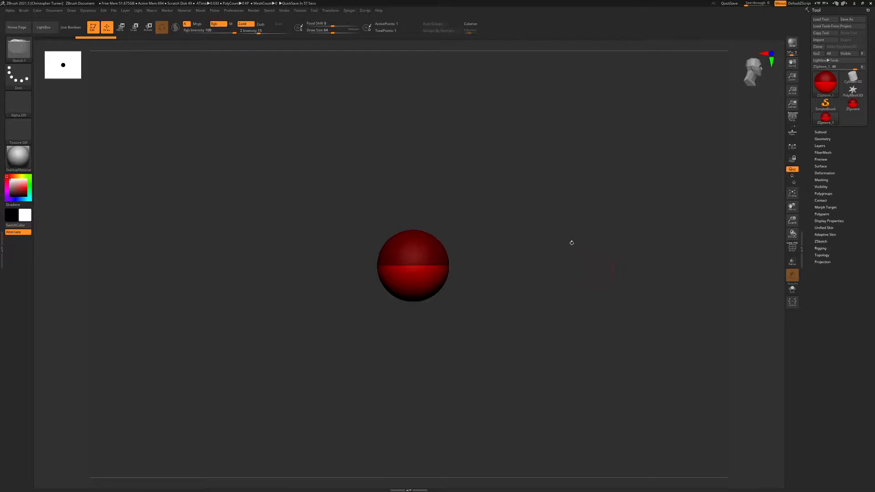
alt+drag(575, 266, 585, 304)
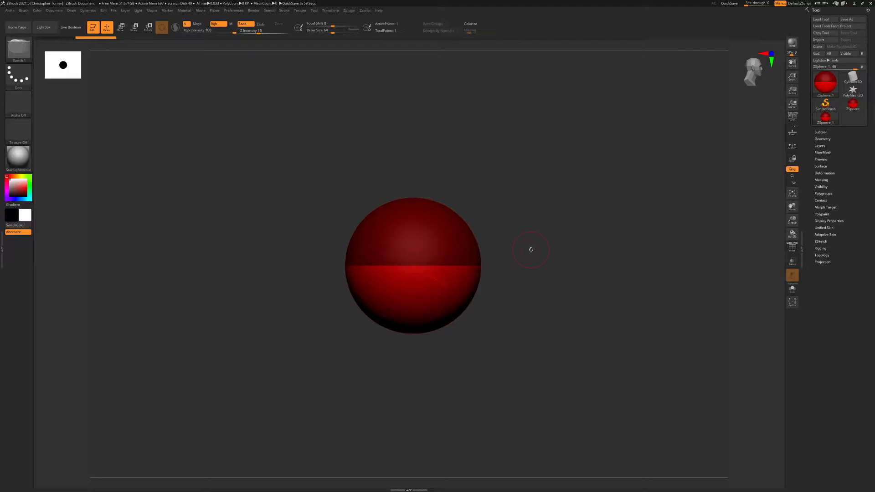
alt+drag(568, 322, 542, 254)
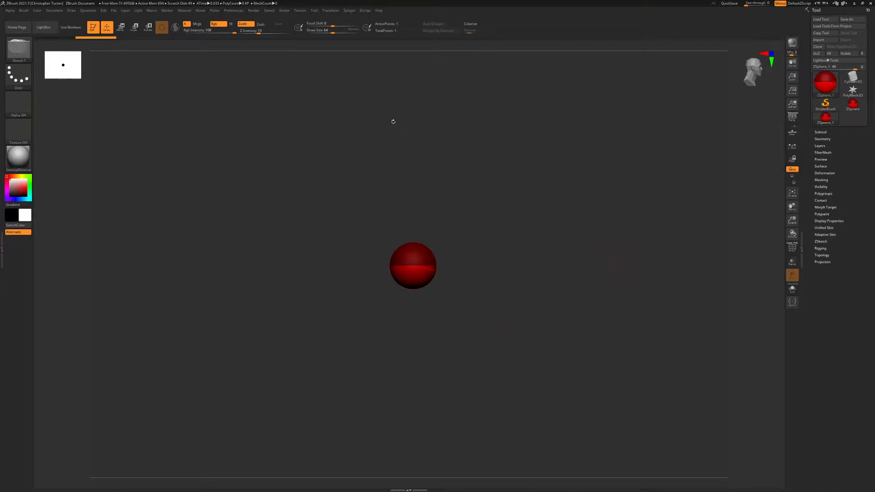
Open the empty side tray and dock the Draw palette in it
click(2, 246)
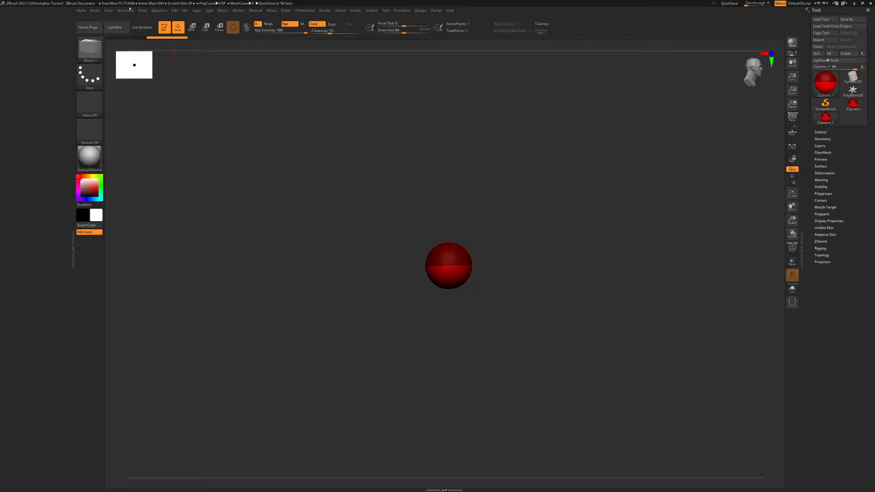
click(143, 10)
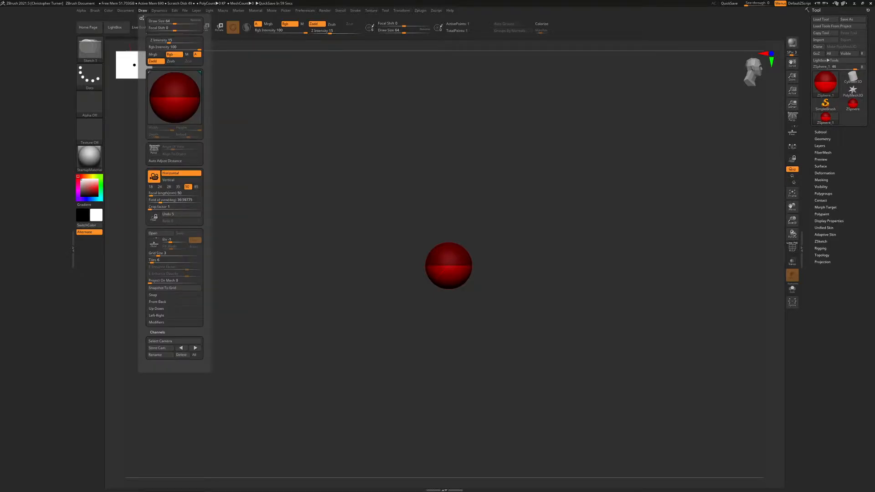
mouse_move(142, 18)
mouse_down()
mouse_move(84, 87)
mouse_move(24, 75)
mouse_up()
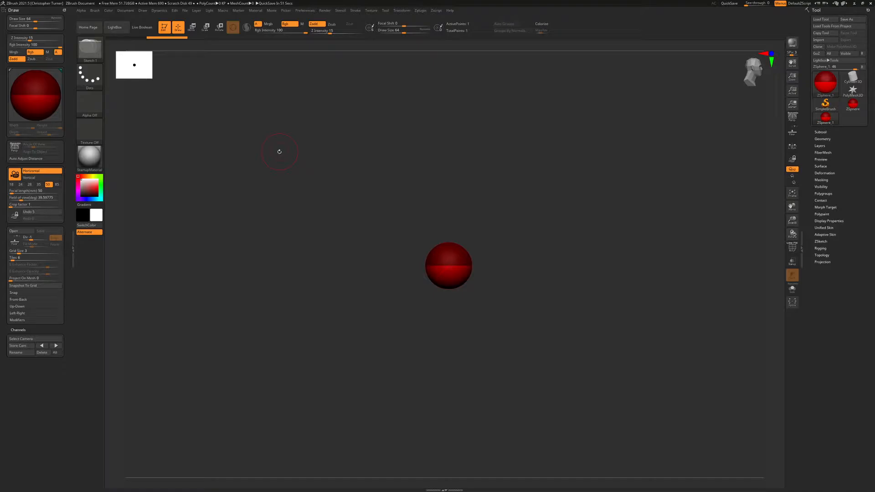
click(144, 12)
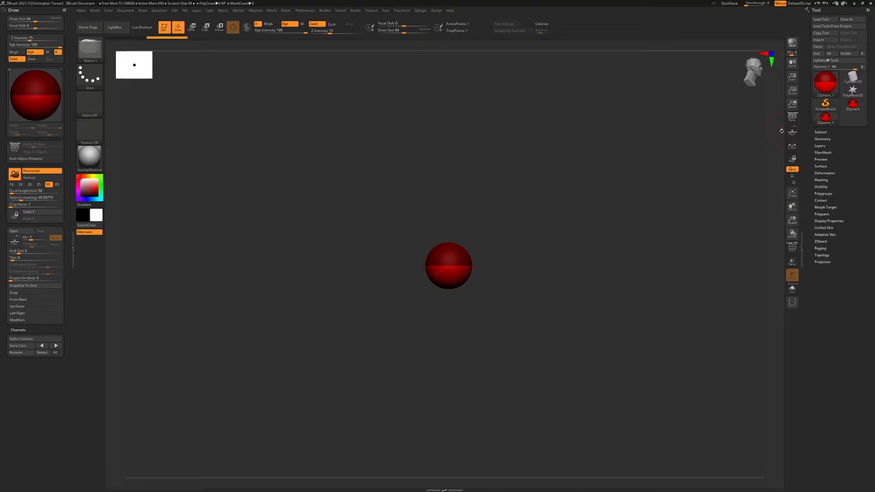
Turn on the floor grid, showing only the horizontal plane beneath the ZSphere
click(15, 243)
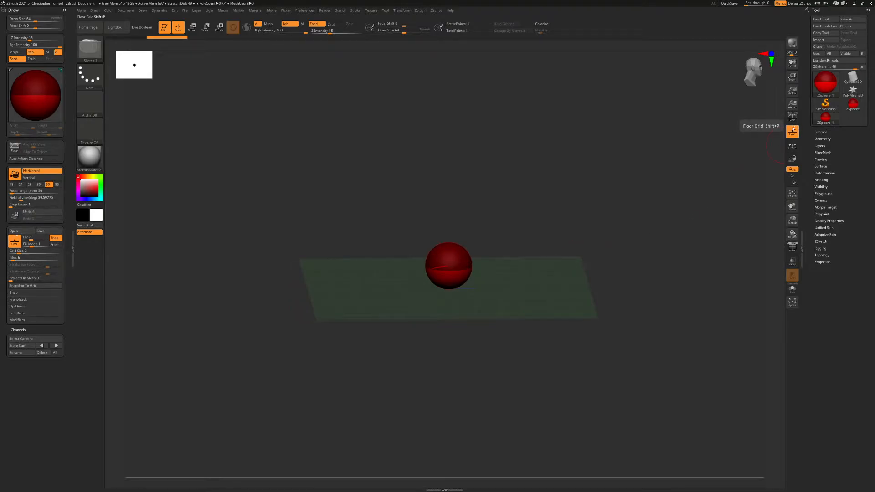
click(797, 129)
click(797, 129)
key(shift)
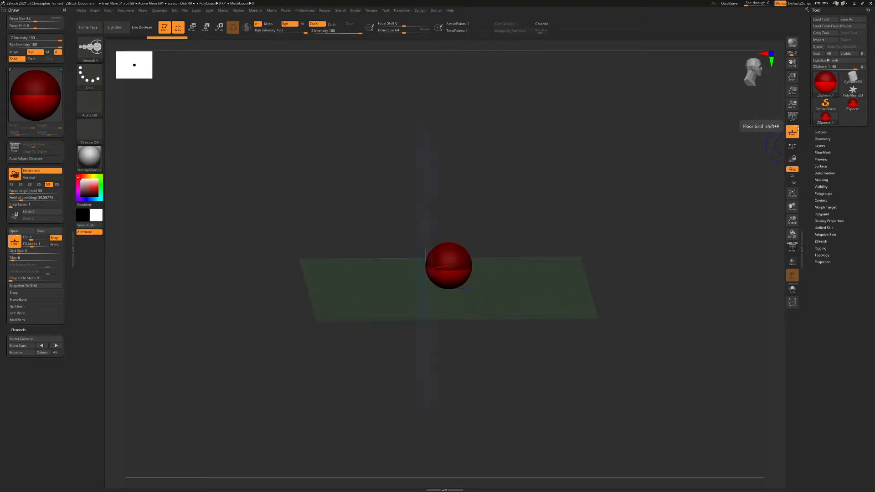
click(793, 128)
click(793, 128)
drag(637, 197, 427, 212)
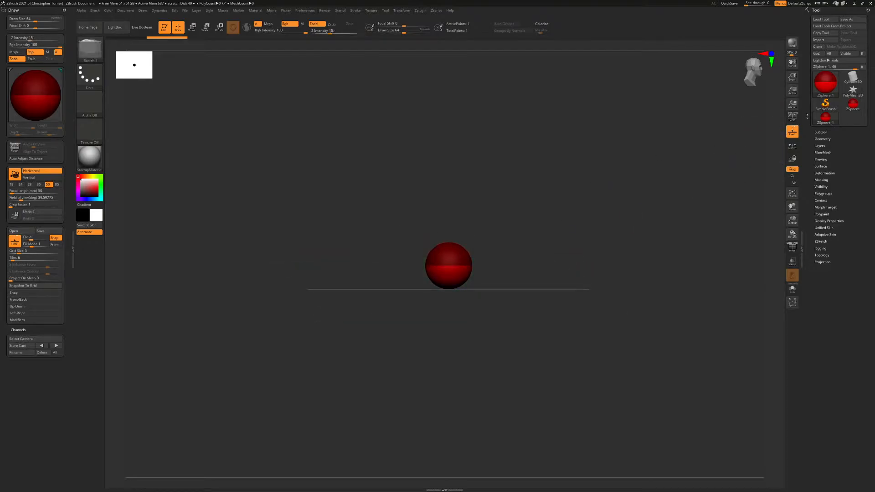
drag(691, 195, 649, 197)
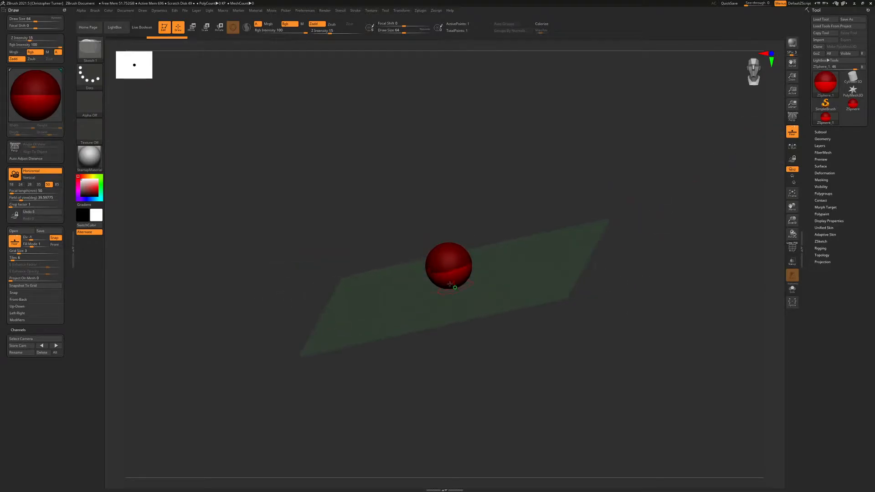
shift+drag(578, 136, 584, 147)
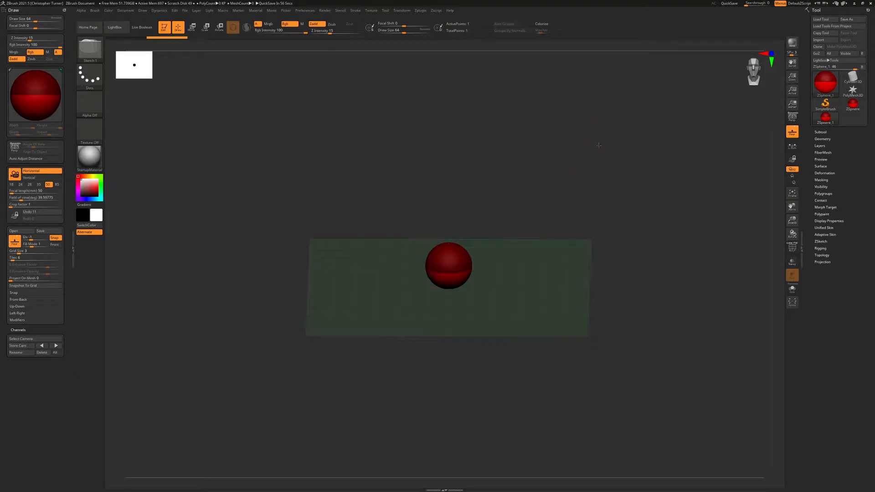
alt+drag(599, 139, 597, 162)
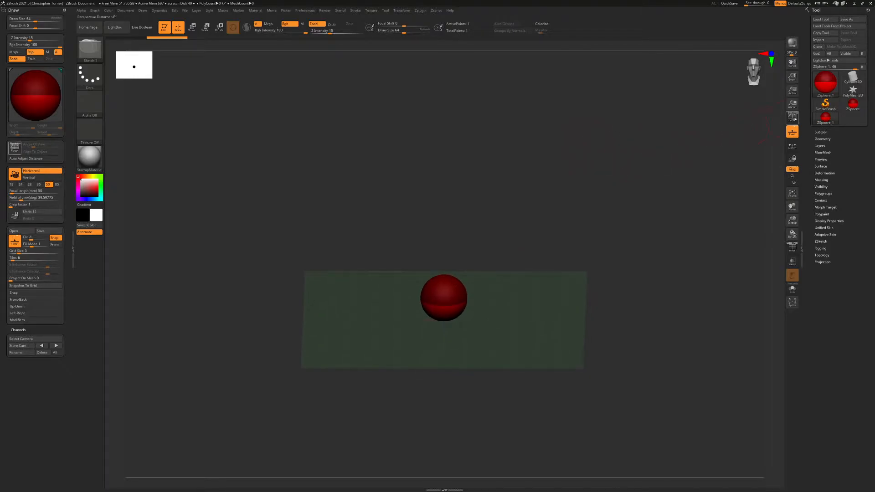
Compare the floor grid and ZSphere with perspective distortion on and off
click(793, 118)
drag(685, 175, 641, 216)
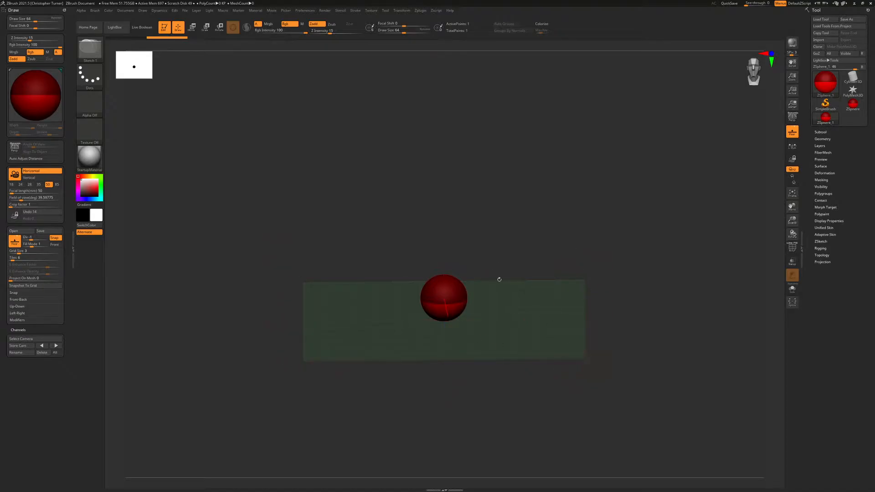
click(791, 118)
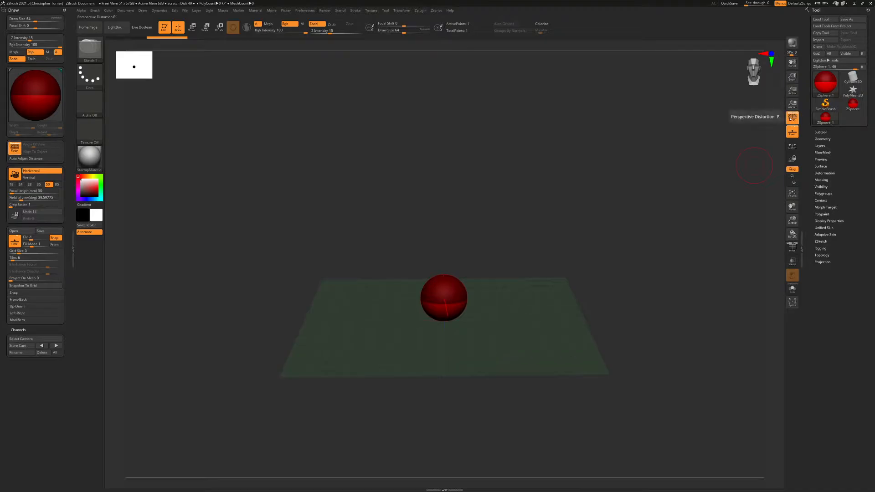
click(791, 117)
click(792, 118)
click(792, 117)
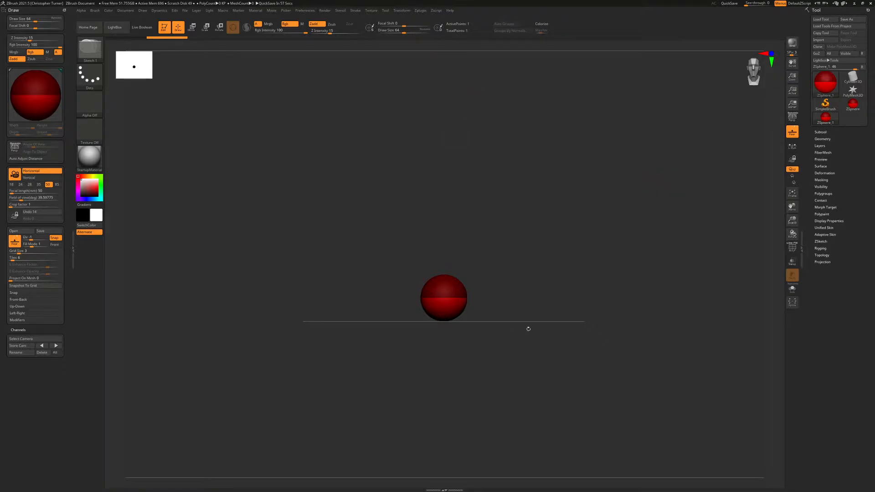
key(p)
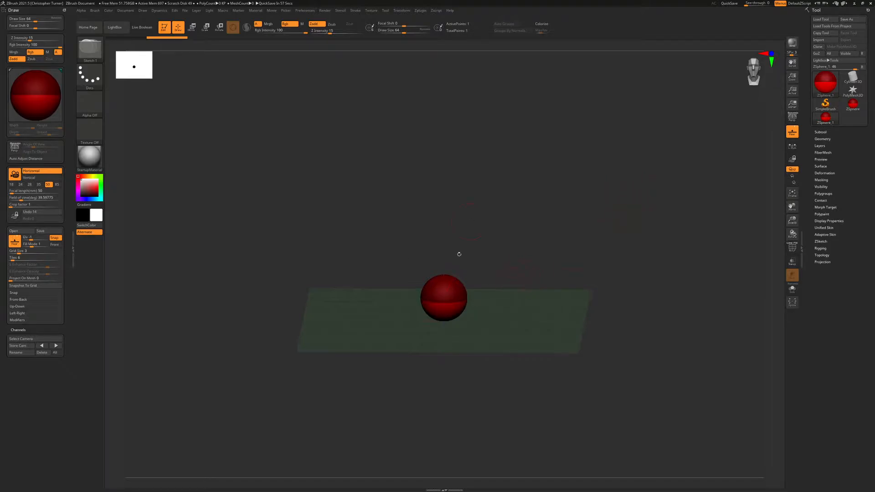
key(p)
key(shift)
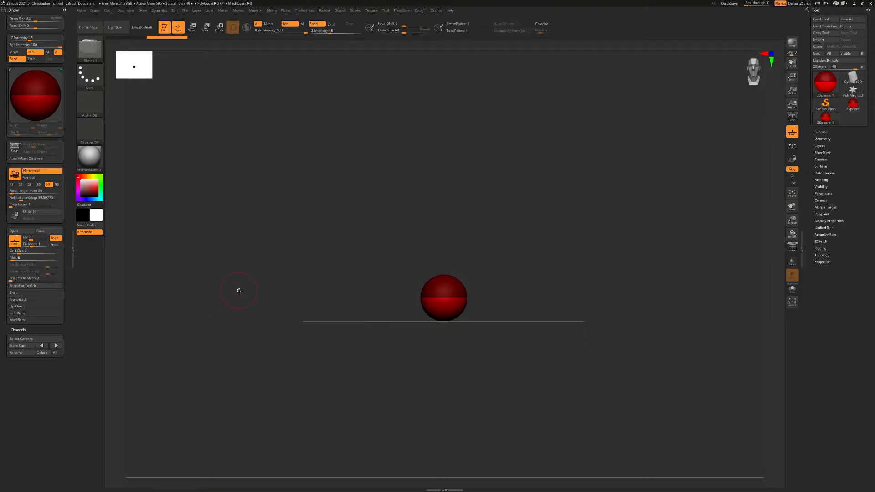
Import Proportions.jpg from the project's BackPlate folder as Map1 of the Front-Back grid
click(18, 300)
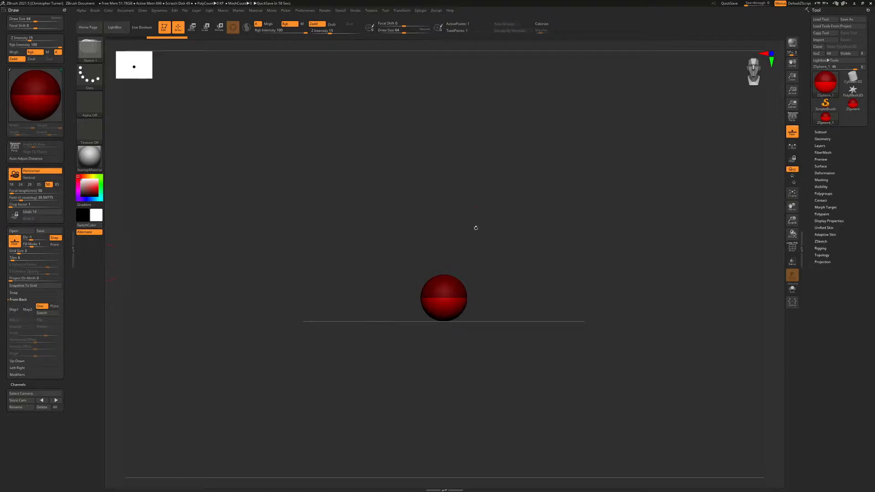
click(16, 310)
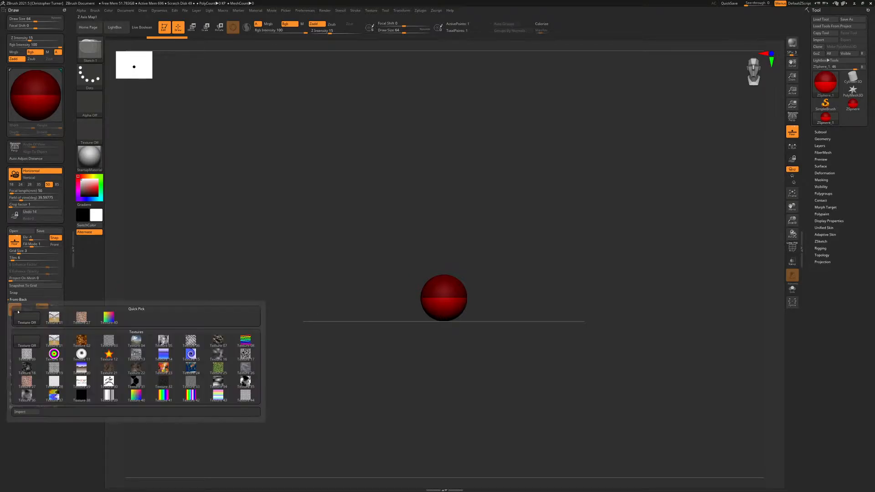
click(29, 412)
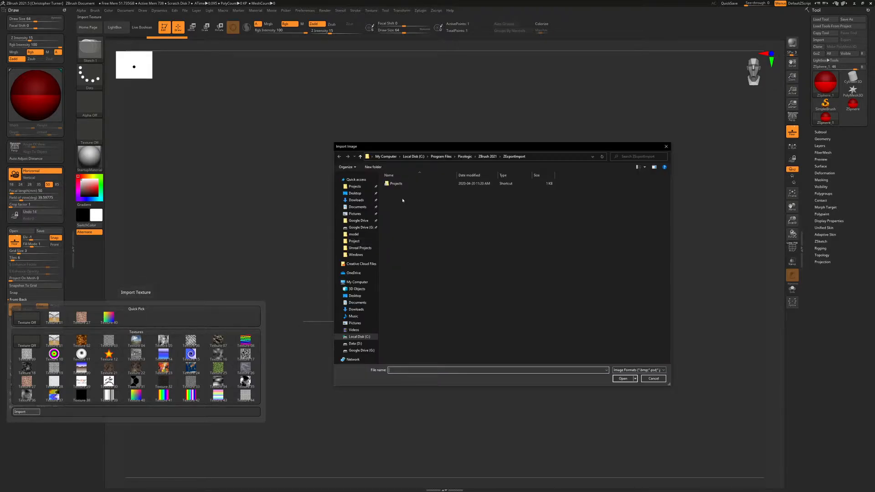
double_click(394, 184)
double_click(405, 212)
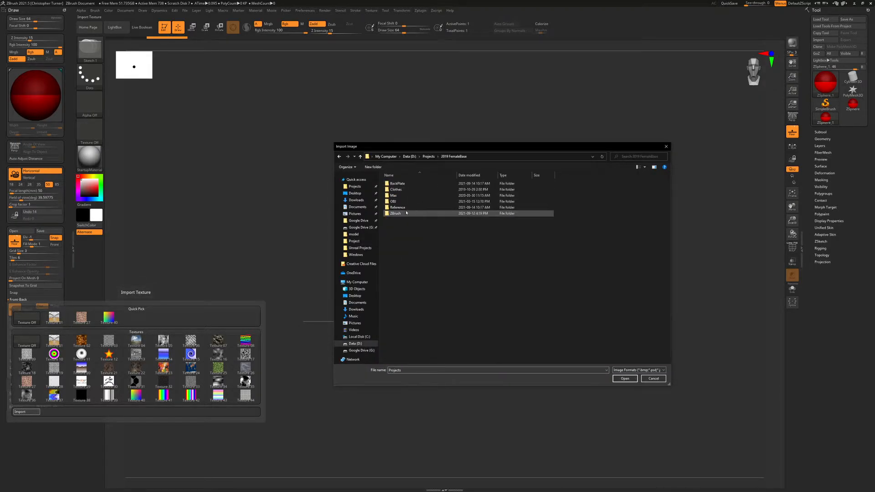
double_click(397, 183)
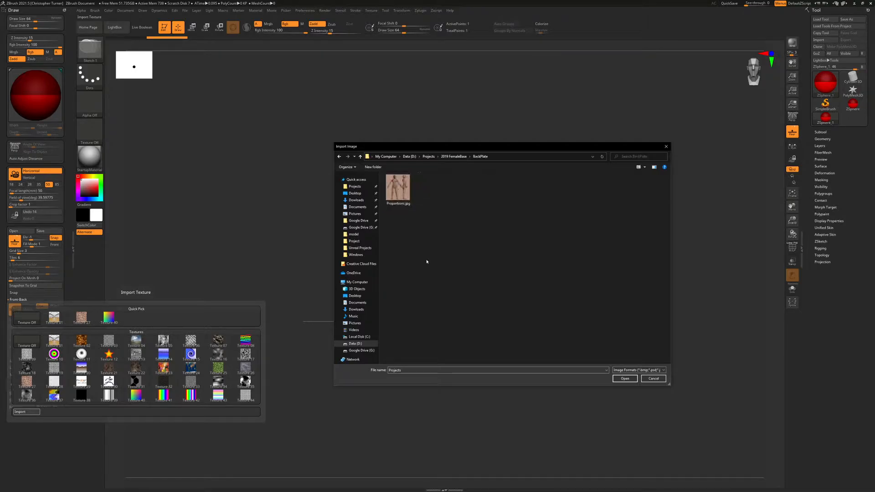
click(398, 190)
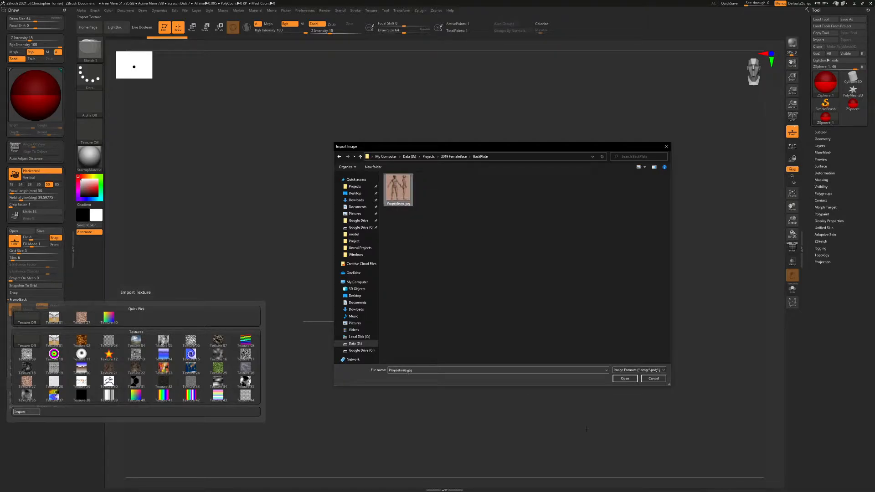
click(624, 379)
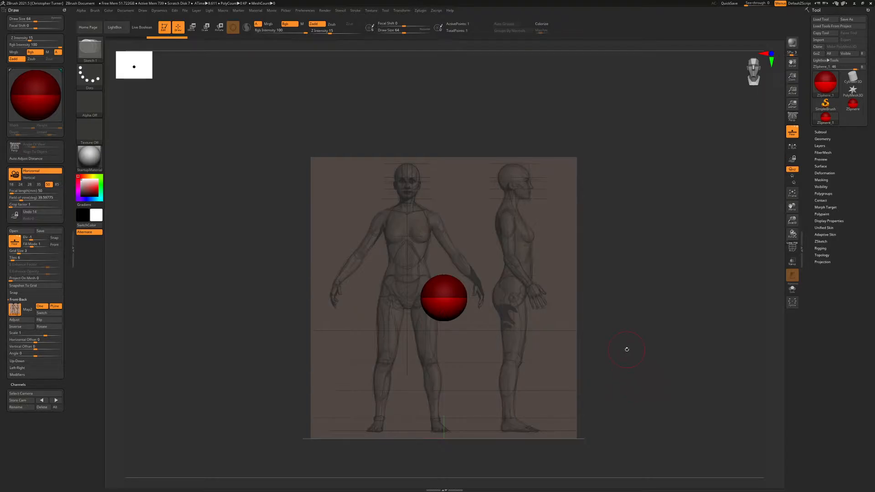
Examine how the front reference image lines up with the ZSphere and floor grid, from straight-on and angled views
drag(643, 191, 358, 367)
drag(424, 403, 598, 263)
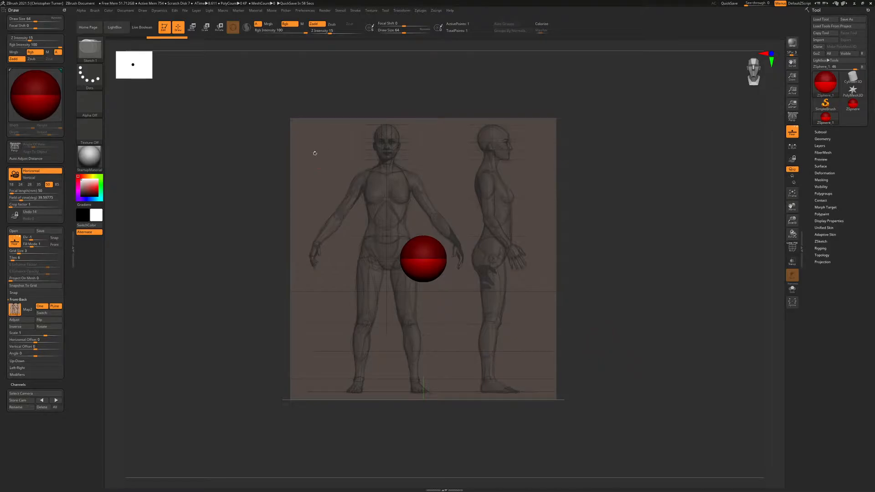
ctrl+right_drag(682, 207, 670, 229)
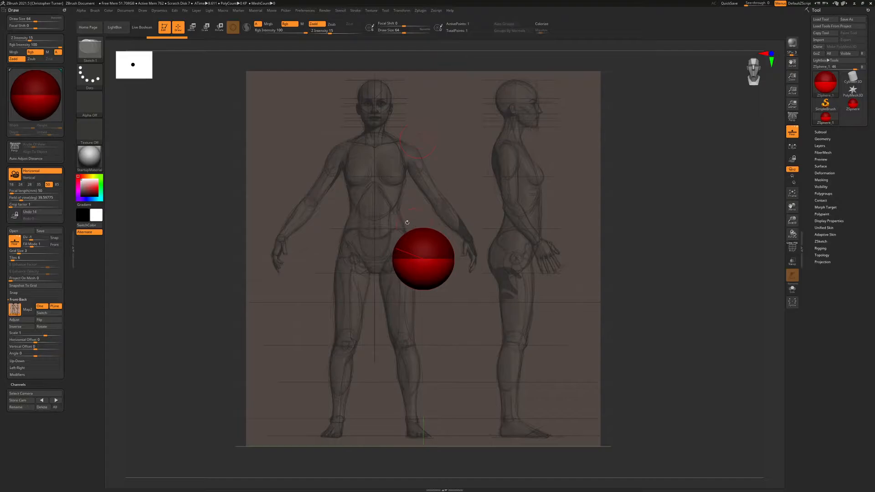
mouse_move(696, 172)
ctrl+right_down()
mouse_move(711, 195)
mouse_move(710, 261)
ctrl+right_up()
alt+right_drag(466, 161, 468, 246)
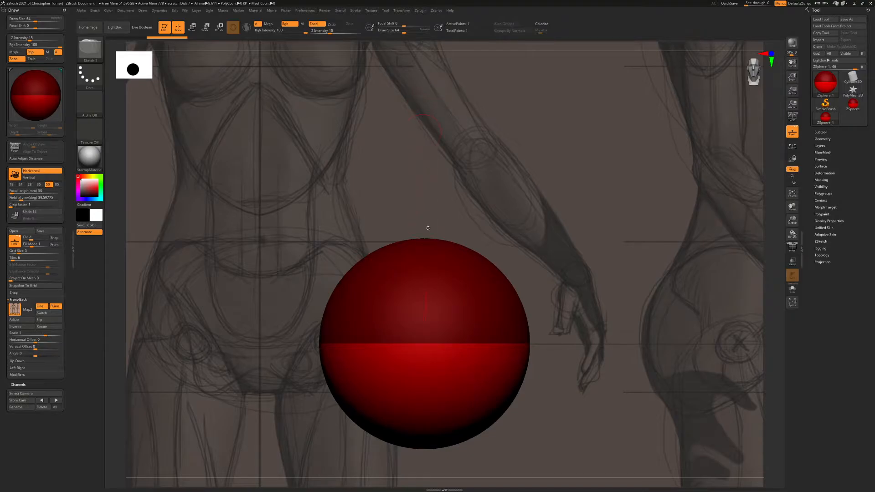
ctrl+right_drag(529, 217, 439, 152)
right_drag(474, 287, 453, 341)
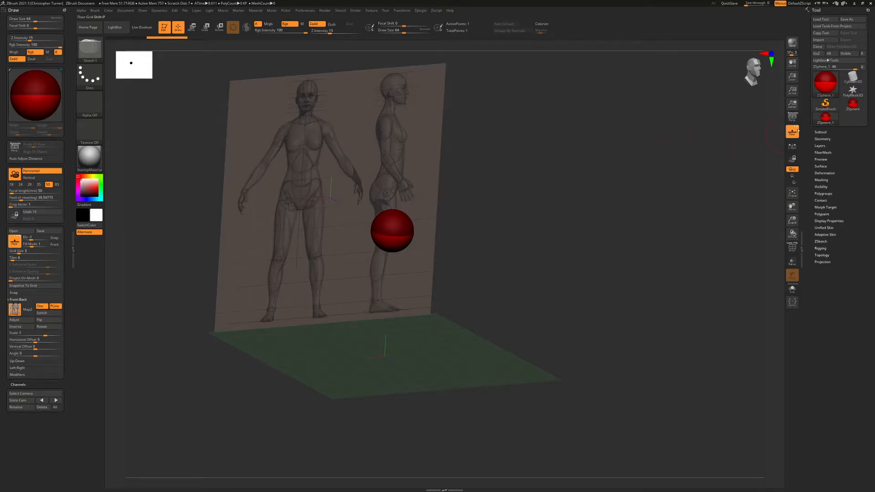
shift+right_drag(629, 226, 556, 209)
ctrl+right_drag(605, 167, 583, 257)
alt+right_drag(404, 88, 411, 222)
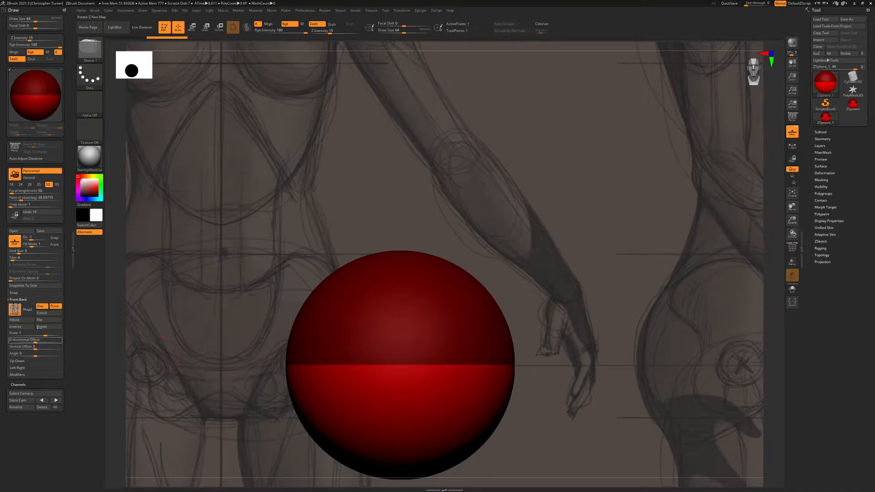
Set the Front-Back reference image's horizontal offset to about 0.26 so the front-view figure centres on the ZSphere
drag(35, 340, 49, 341)
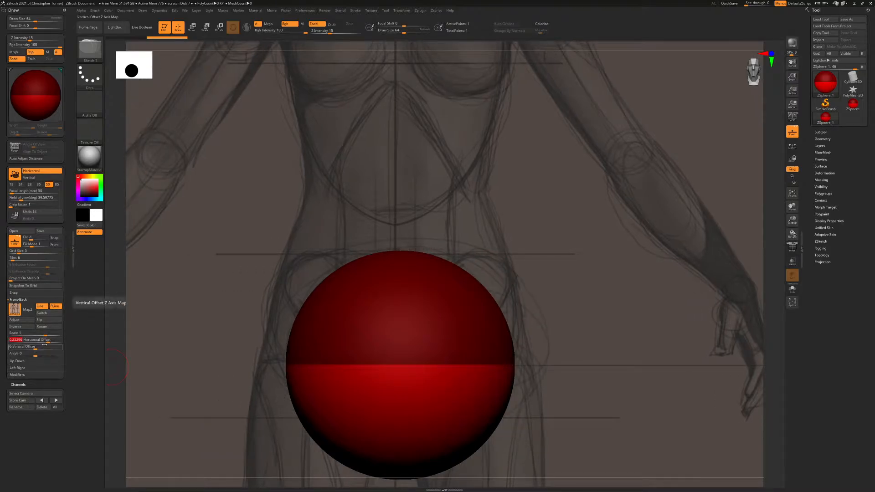
drag(49, 340, 53, 341)
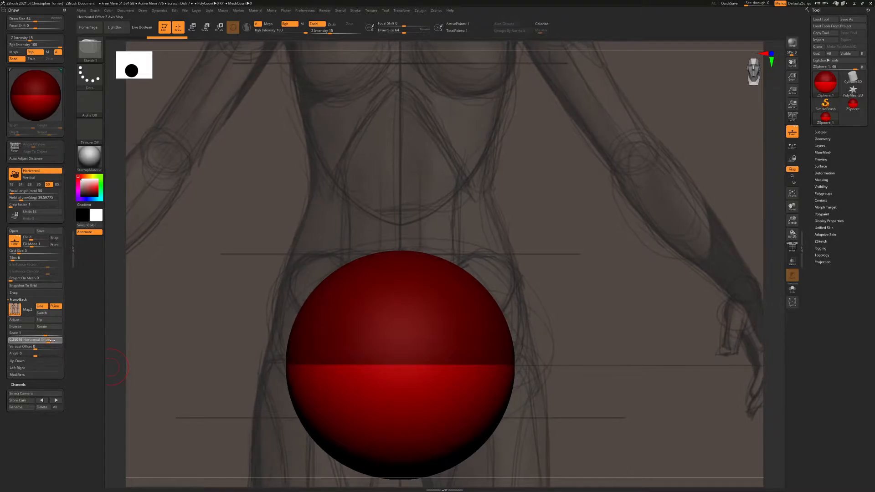
alt+drag(534, 276, 499, 171)
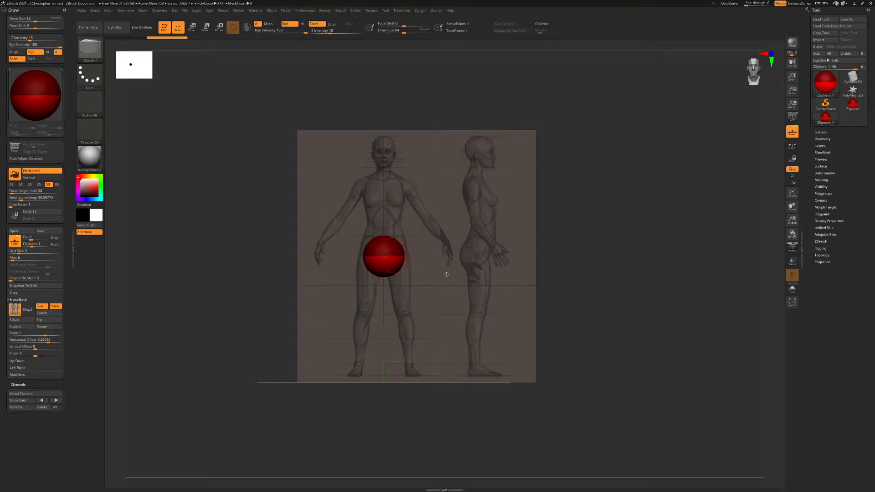
ctrl+right_drag(608, 188, 608, 264)
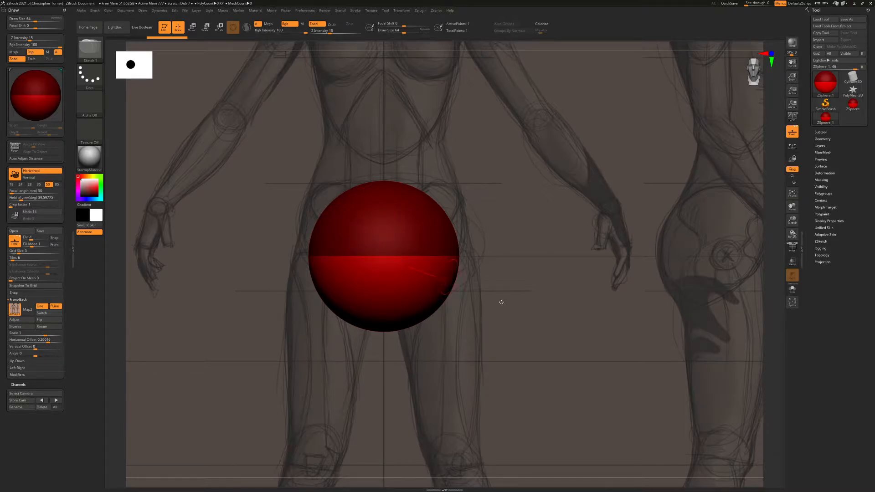
ctrl+right_drag(121, 330, 410, 246)
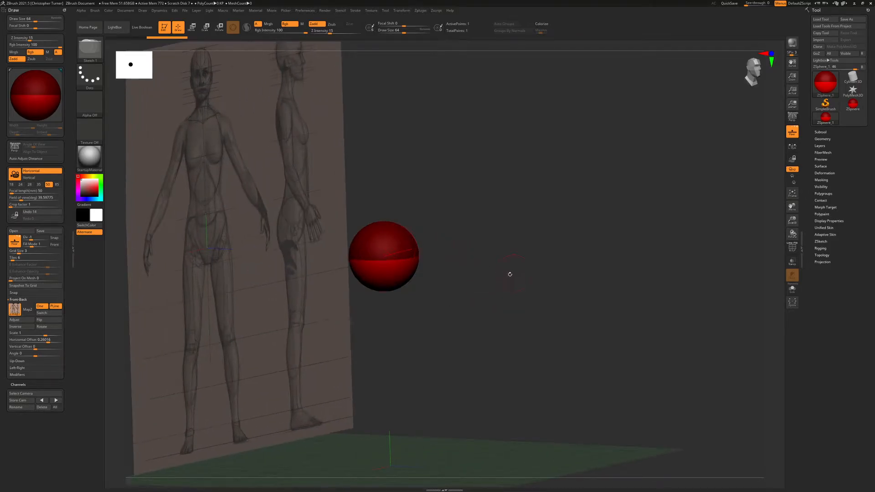
shift+right_drag(511, 273, 466, 289)
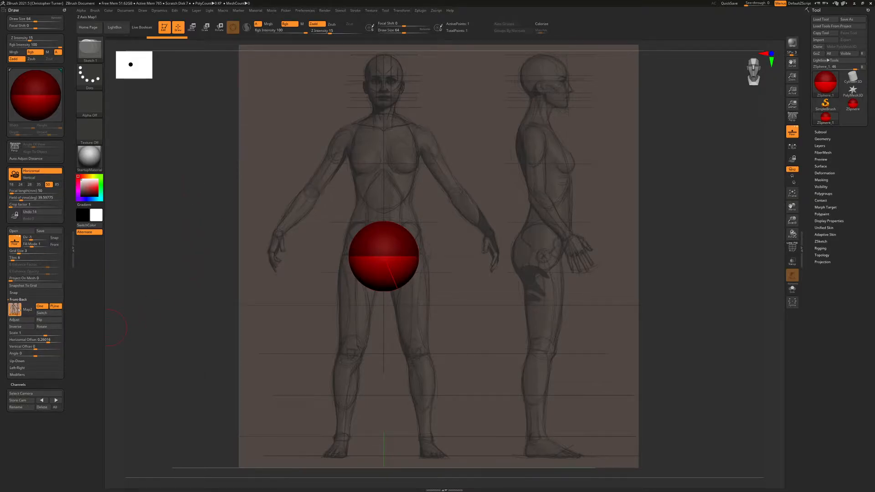
Show the reference grids in front of the mesh and check the ZSphere through the front drawing
mouse_move(15, 312)
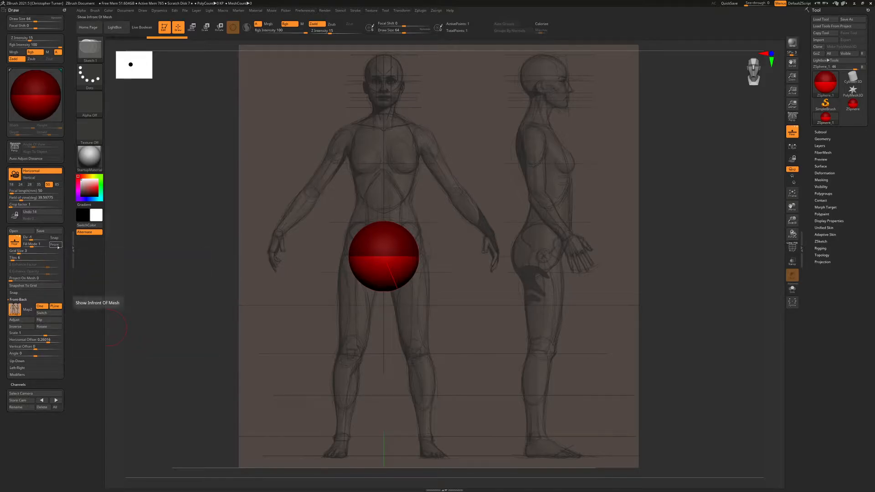
click(55, 245)
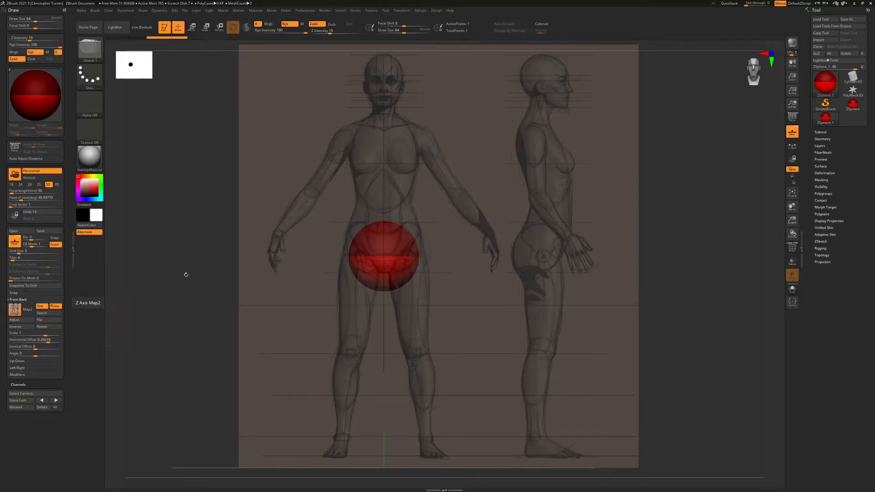
drag(708, 225, 222, 239)
ctrl+right_drag(179, 172, 175, 214)
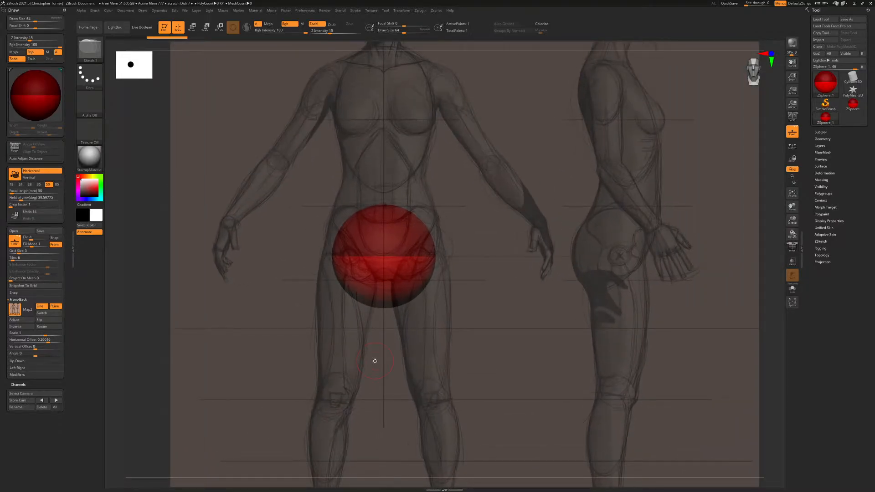
ctrl+right_drag(150, 318, 144, 286)
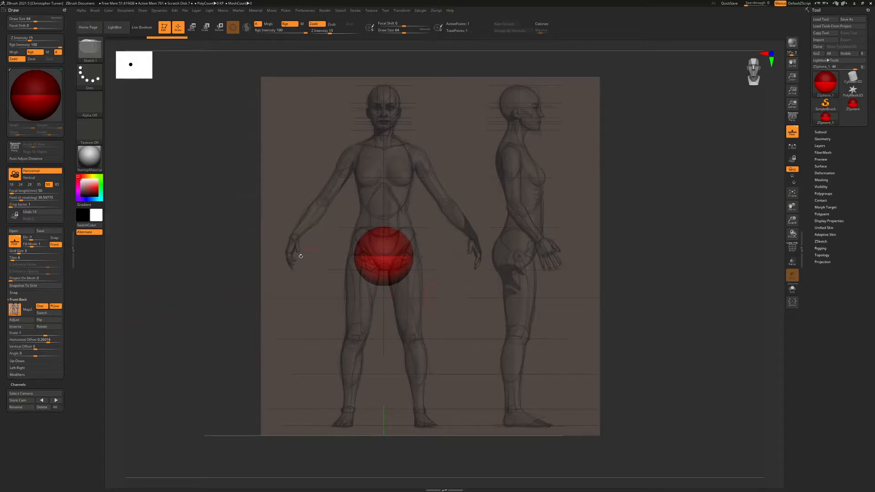
right_drag(201, 227, 506, 260)
mouse_move(230, 248)
right_down()
mouse_move(506, 241)
mouse_move(452, 262)
right_up()
Import Proportions.jpg from the BackPlate folder as Map1 of the Left-Right grid
click(19, 299)
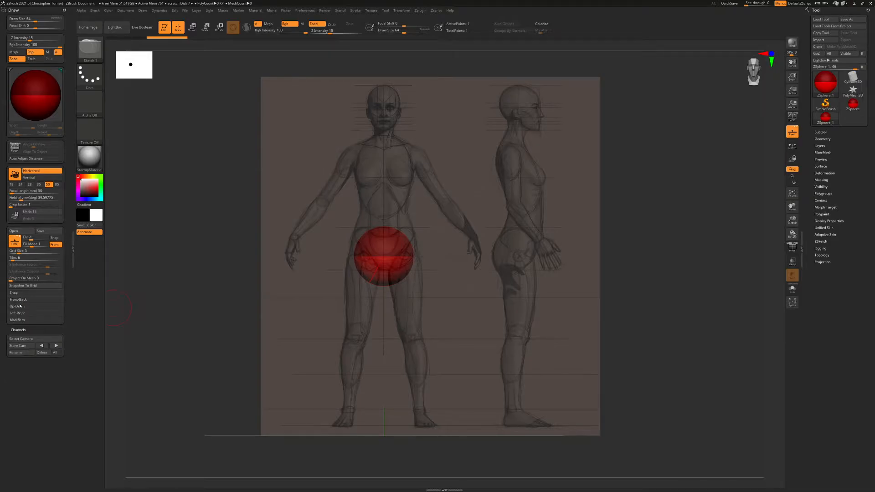
click(18, 313)
drag(216, 244, 347, 315)
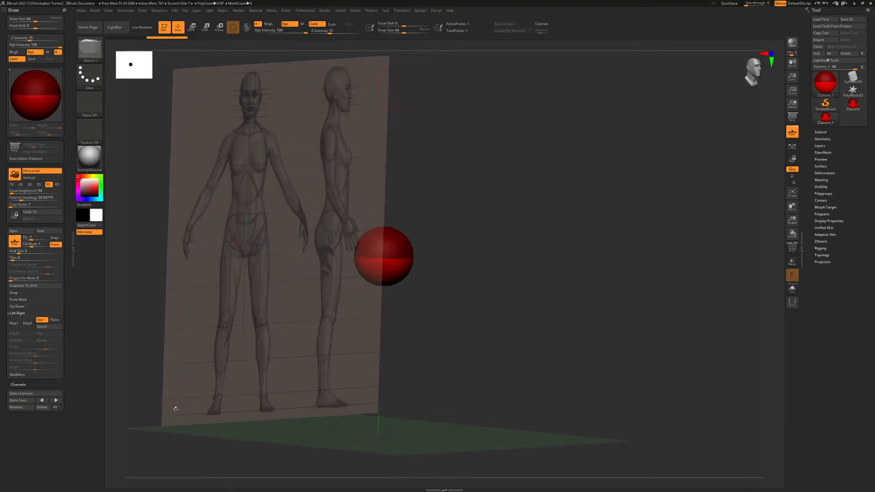
click(14, 323)
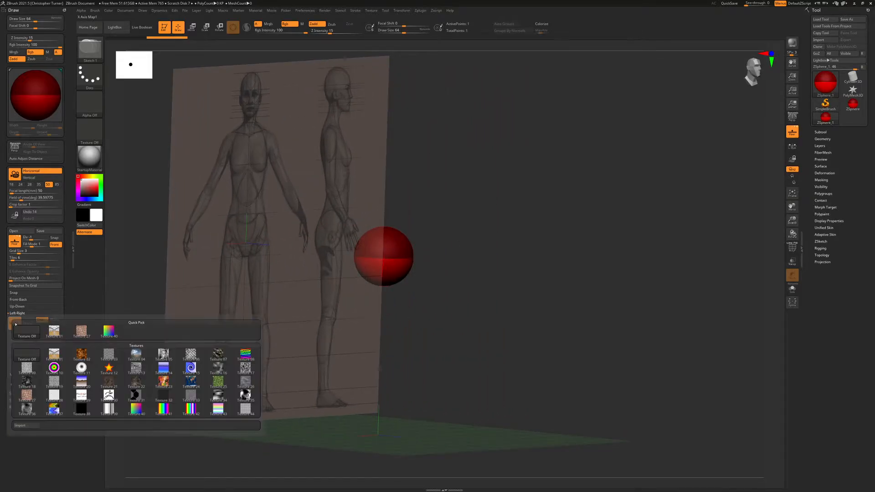
click(26, 424)
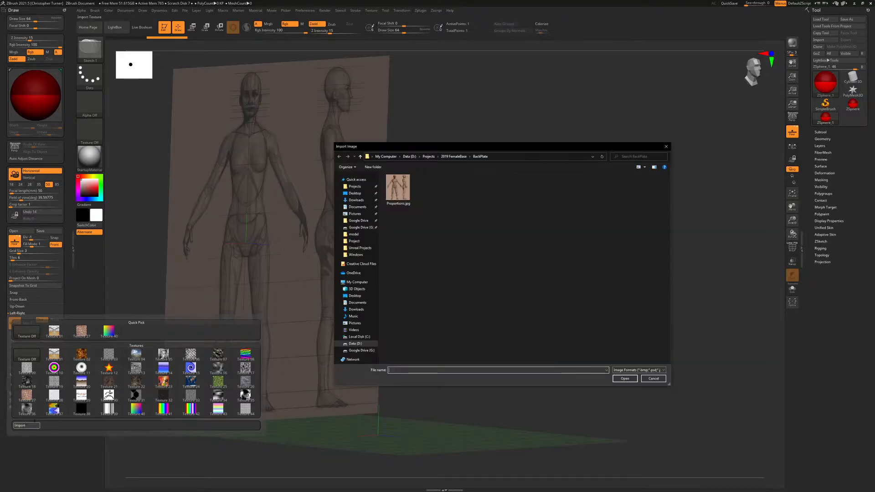
click(398, 188)
click(625, 378)
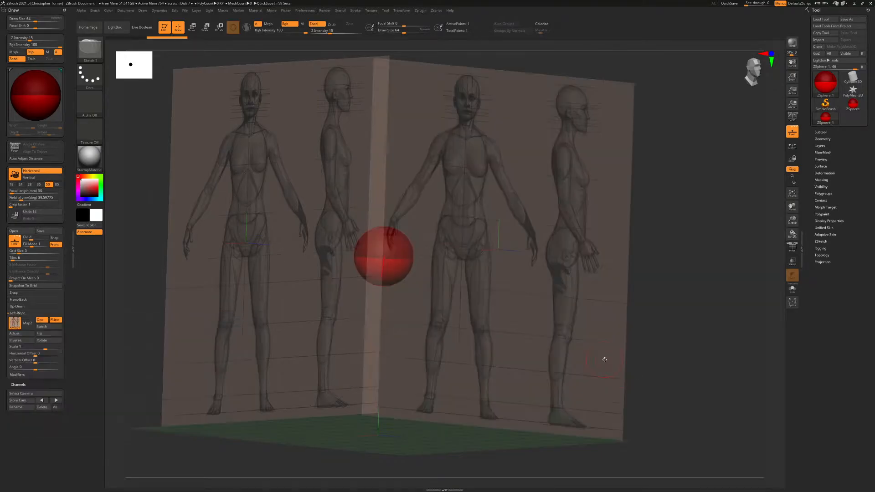
Set the Left-Right reference image's horizontal offset to about -0.479, lining up the side-view figure with the ZSphere
drag(679, 302, 701, 283)
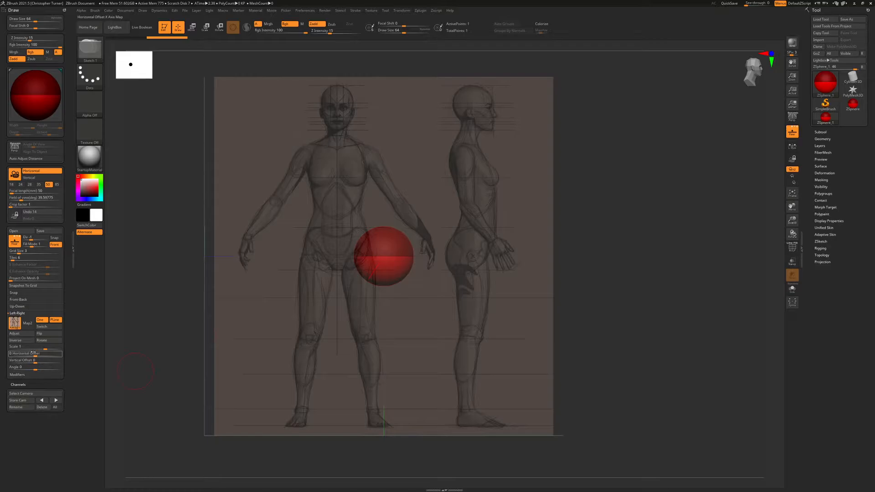
mouse_move(15, 323)
drag(19, 354, 16, 353)
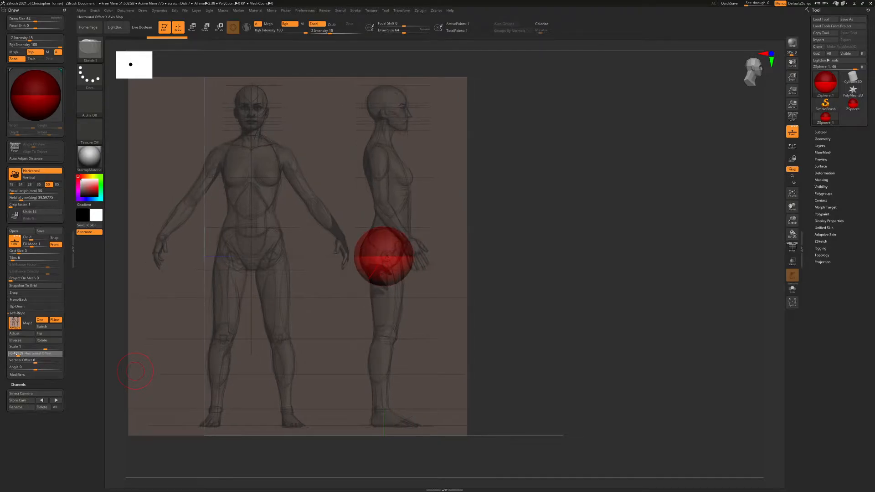
click(18, 354)
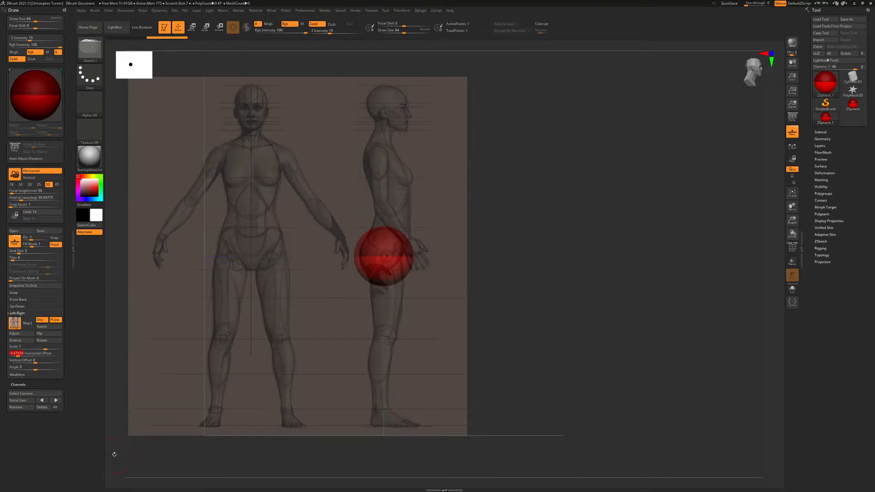
drag(591, 312, 463, 359)
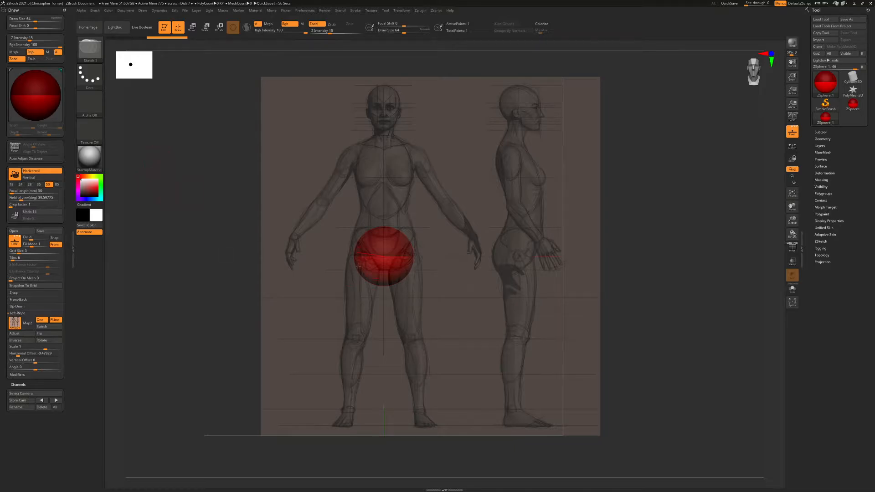
ctrl+right_drag(209, 249, 230, 255)
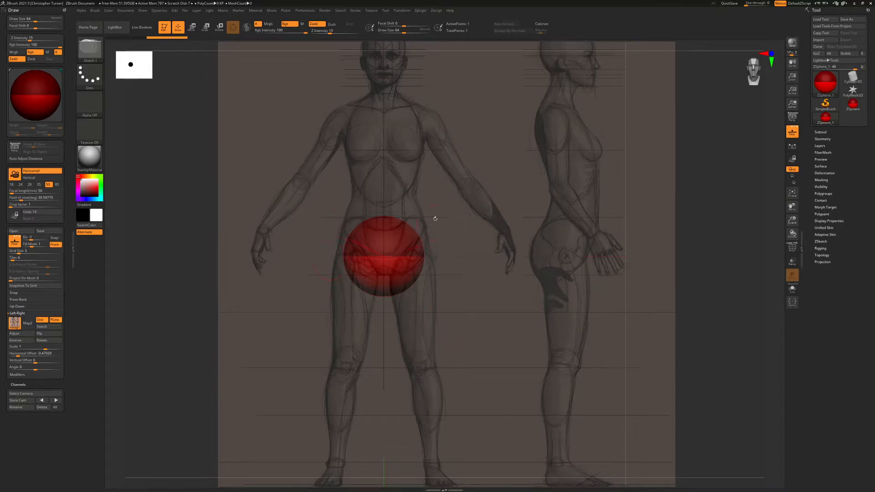
drag(182, 282, 281, 316)
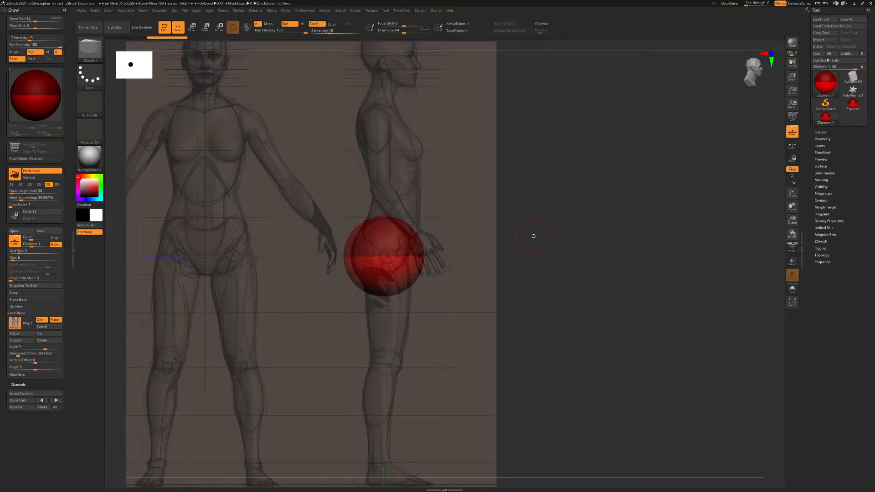
Scale the root ZSphere up slightly to fit the hip width of the front reference, then return to Draw mode
drag(581, 243, 416, 267)
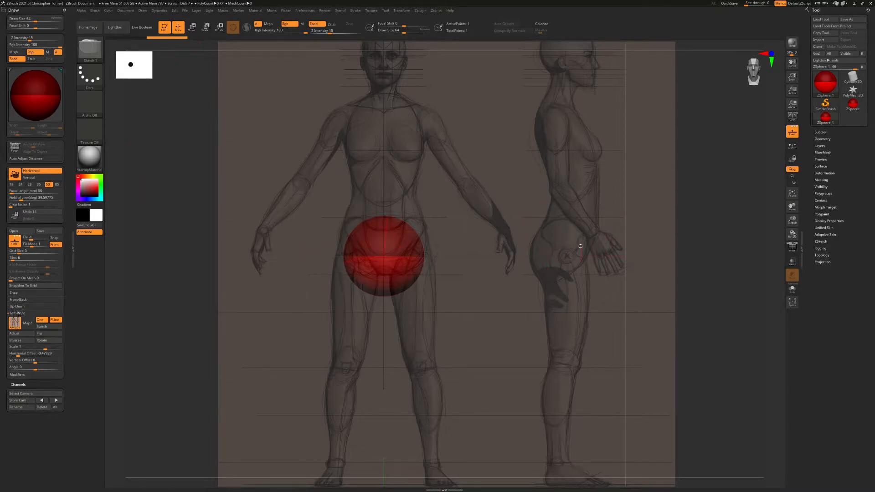
drag(679, 234, 640, 259)
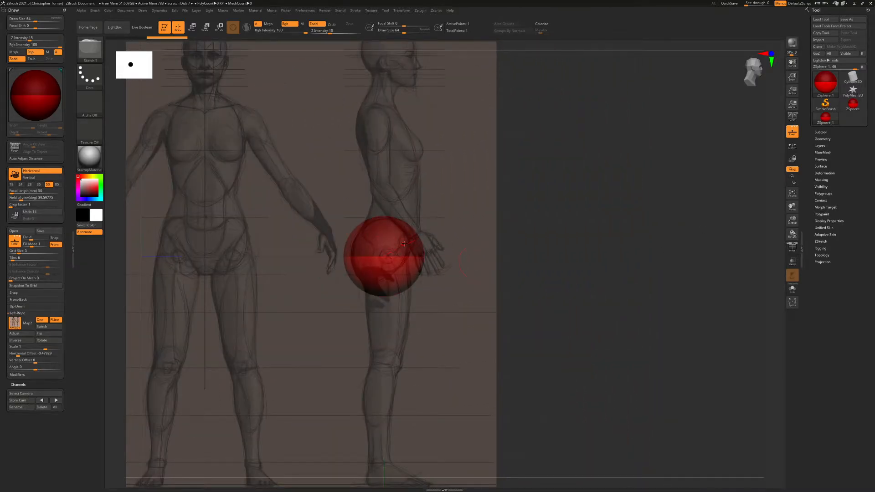
shift+drag(661, 235, 636, 233)
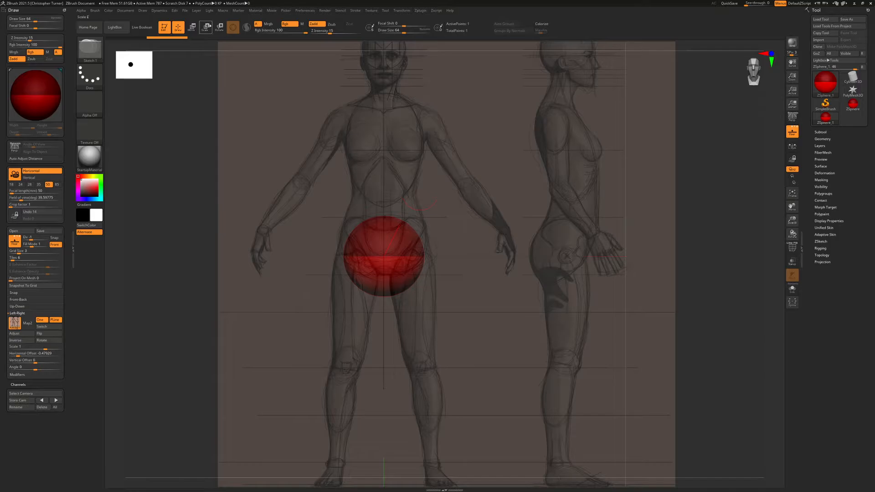
click(206, 27)
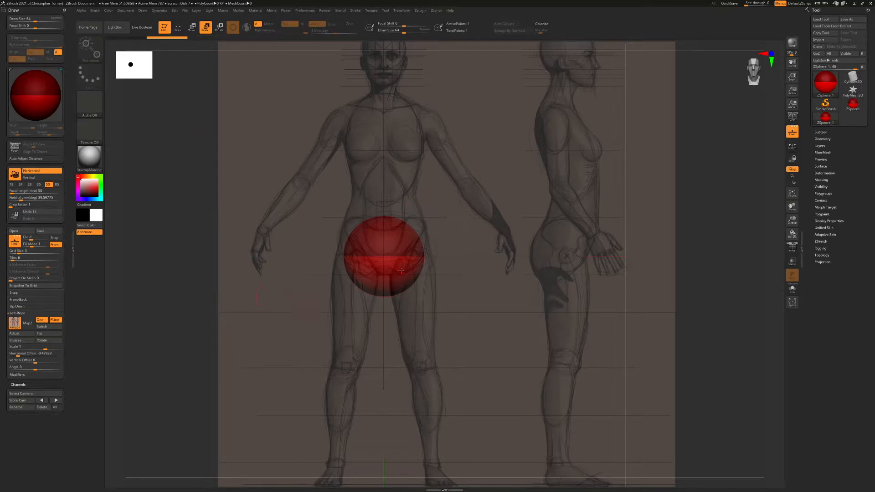
drag(401, 272, 390, 303)
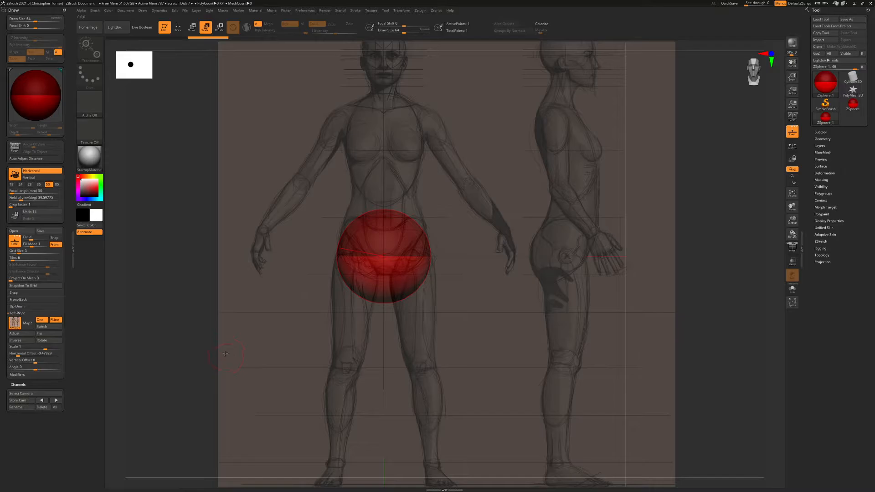
key(q)
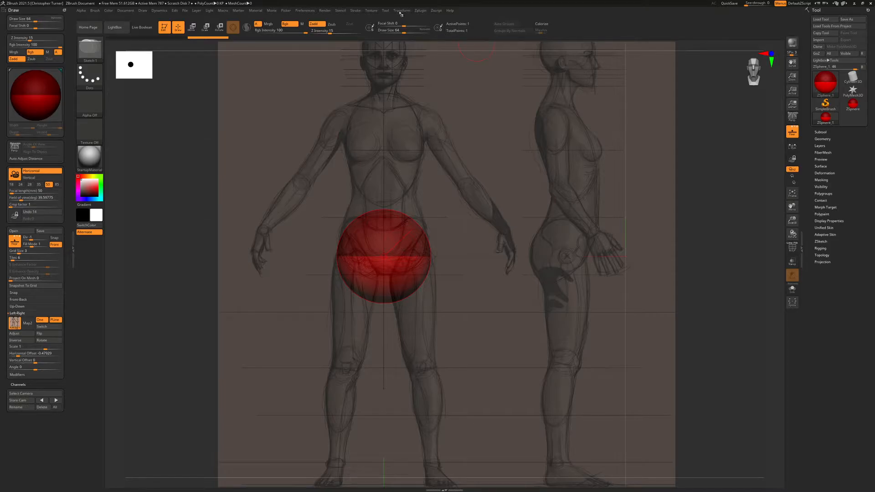
Activate symmetry and add a centred child ZSphere on top of the root ZSphere
click(401, 11)
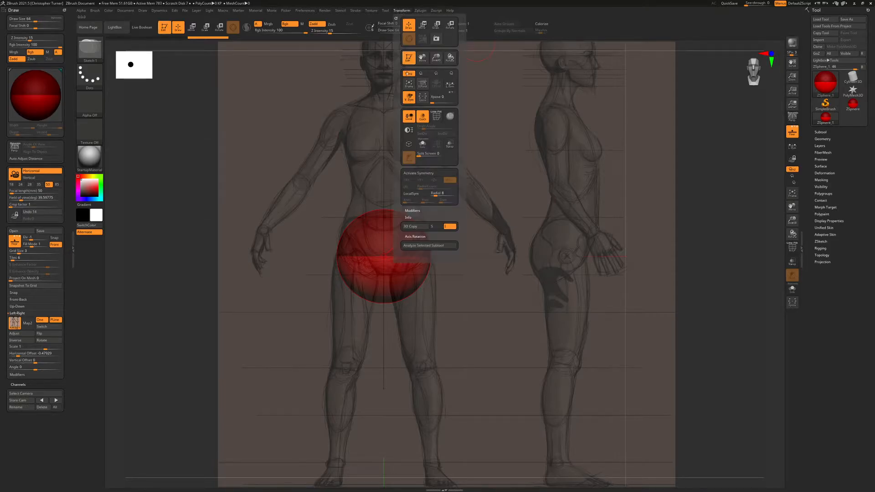
click(413, 173)
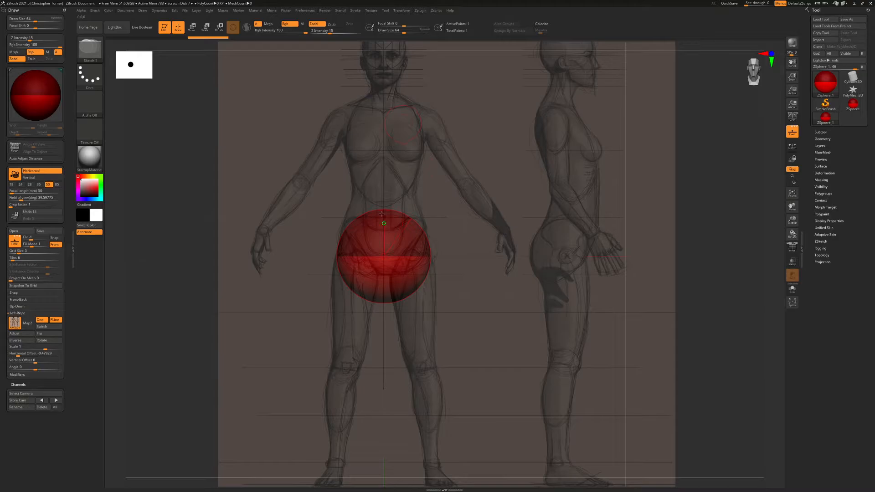
drag(483, 152, 486, 193)
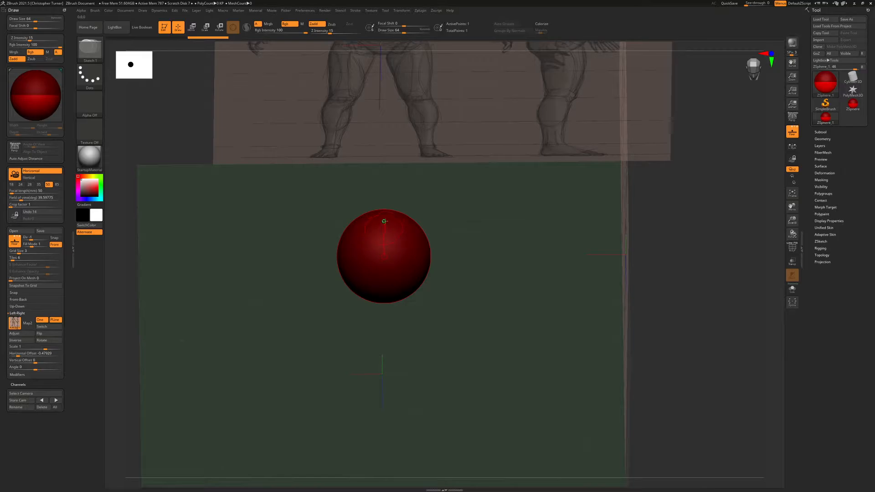
drag(384, 230, 390, 239)
drag(503, 325, 502, 281)
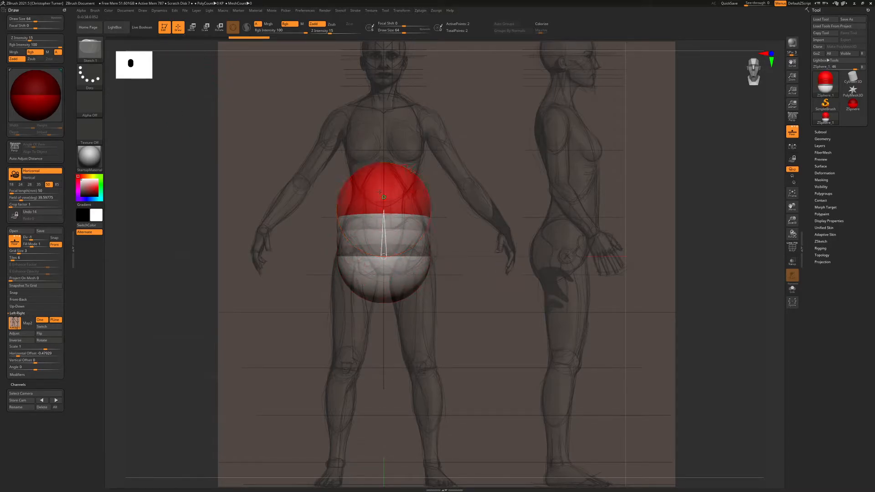
Move the child ZSphere up to the upper chest, aligning it with the torso in the side and front references
click(192, 27)
shift+drag(197, 128, 502, 270)
drag(397, 187, 397, 157)
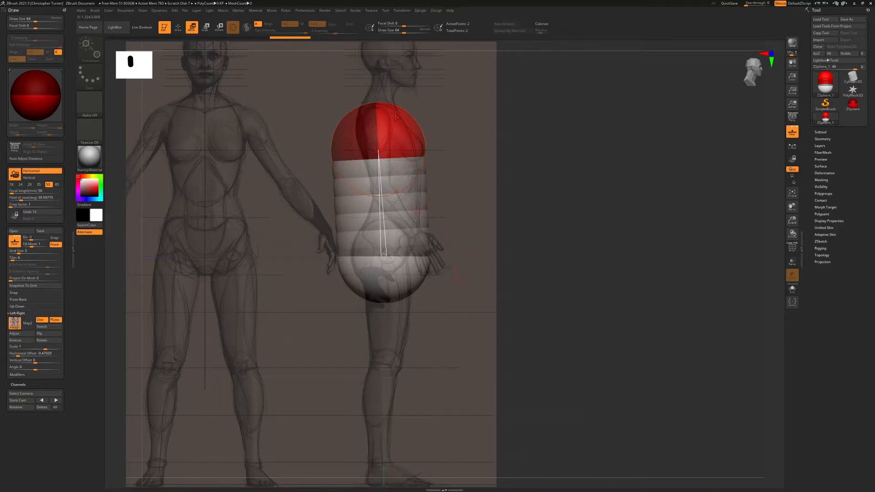
shift+right_drag(377, 109, 219, 118)
drag(377, 128, 375, 119)
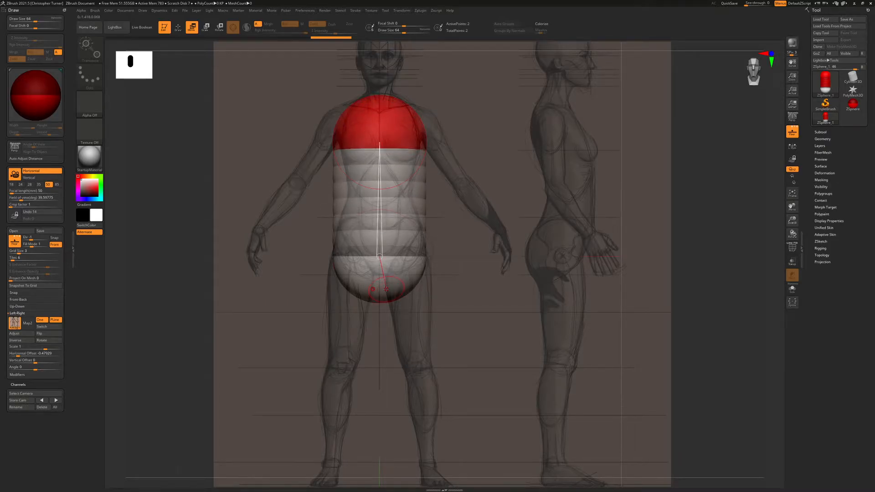
shift+right_drag(386, 289, 652, 312)
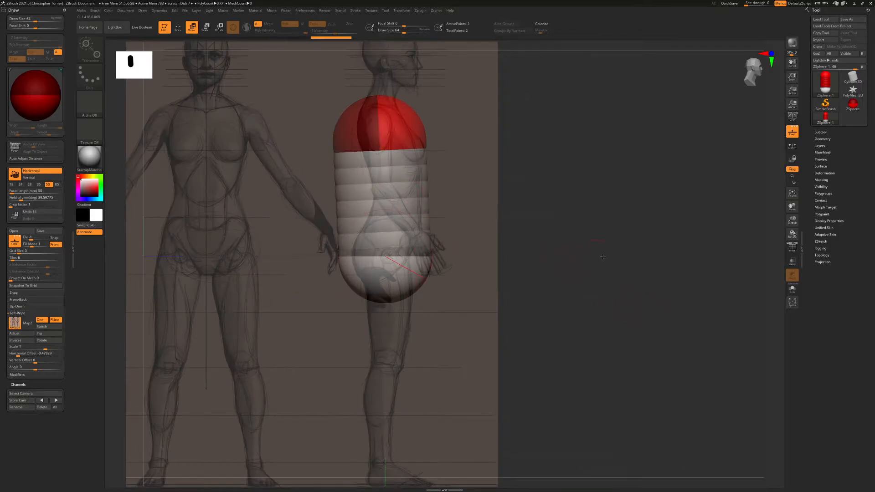
shift+right_drag(602, 257, 338, 262)
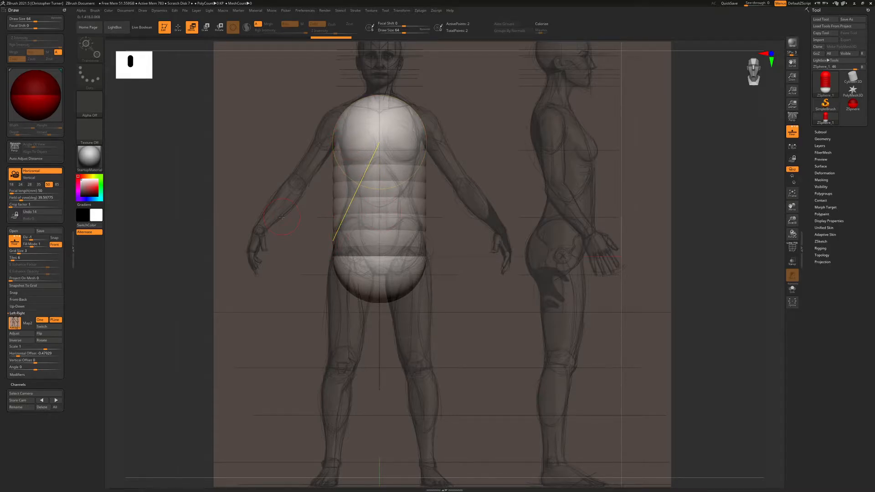
Insert a ZSphere into the torso chain midway between the hip and chest ZSpheres
shift+drag(193, 229, 400, 227)
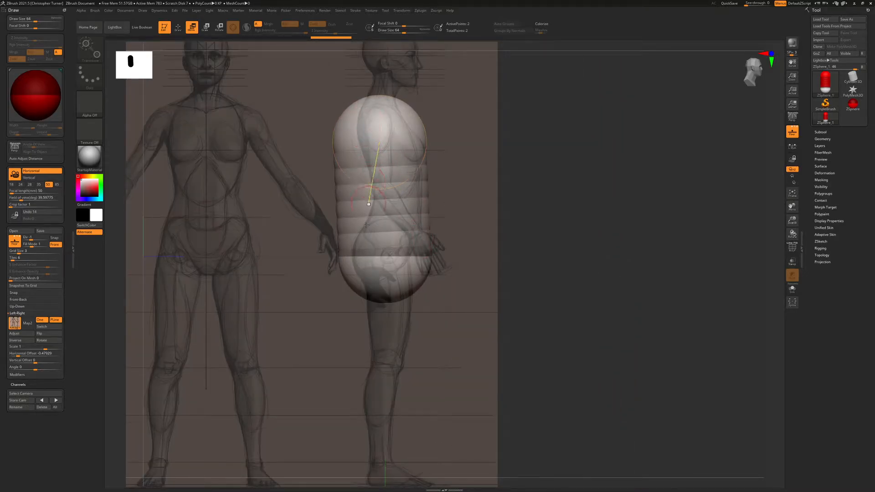
drag(595, 210, 588, 210)
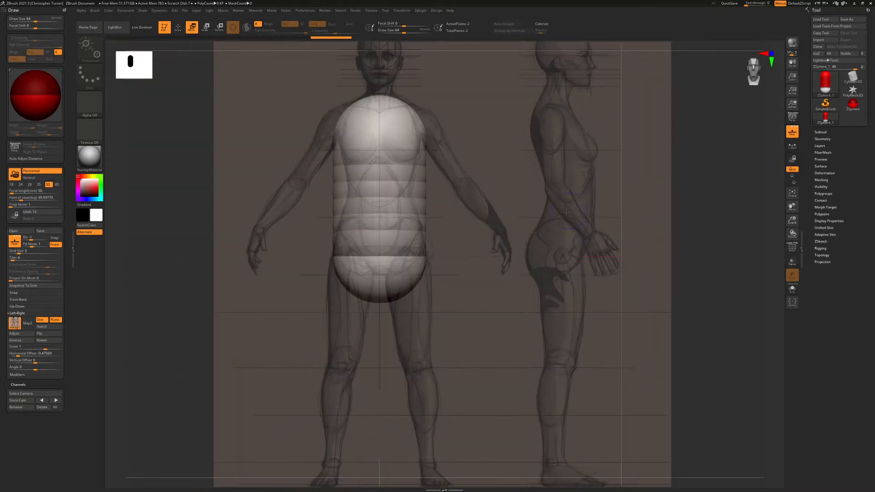
click(178, 31)
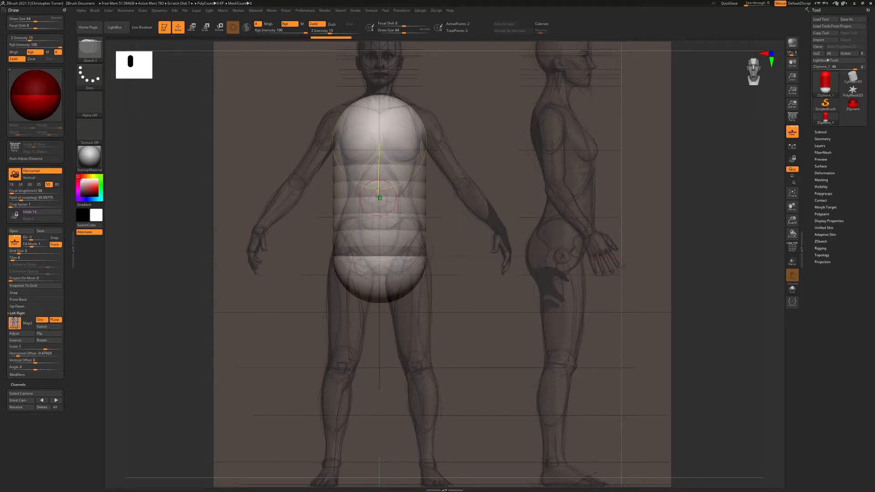
drag(379, 197, 343, 224)
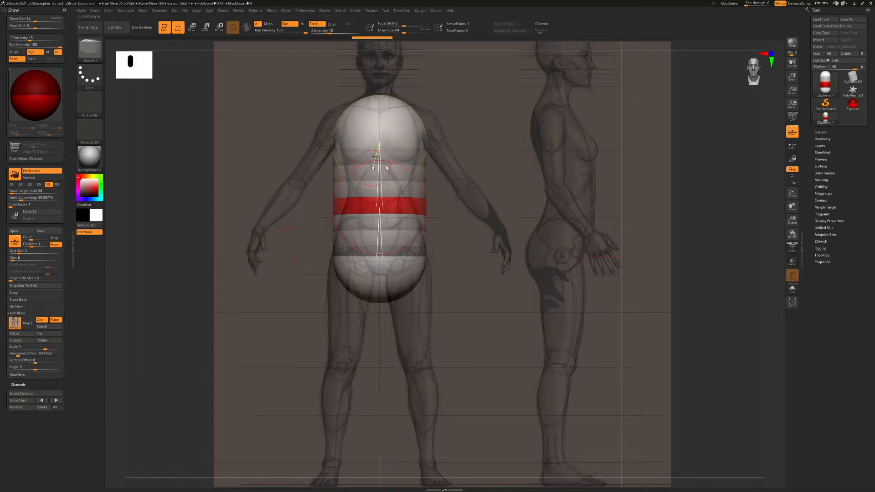
Move the inserted ZSphere up to the waistline and scale it down to match the front reference's waist width
mouse_move(211, 177)
mouse_down()
mouse_move(184, 168)
mouse_move(207, 169)
mouse_up()
shift+drag(569, 218, 388, 196)
click(192, 27)
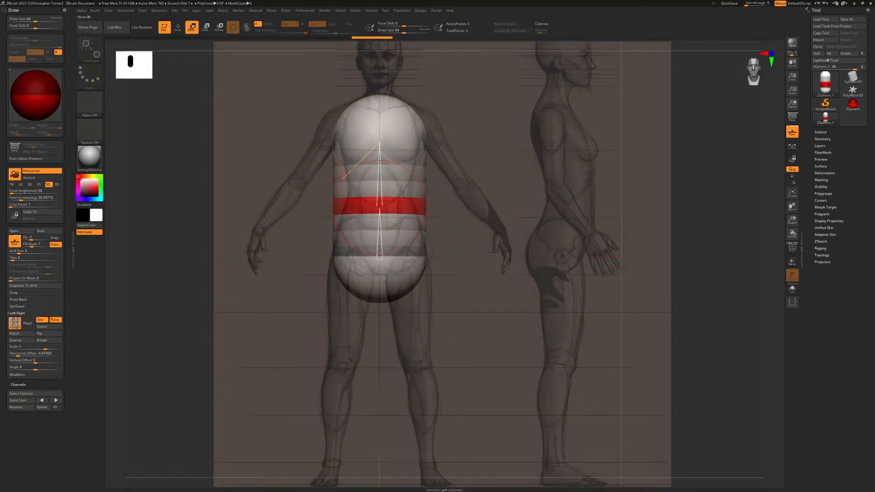
drag(354, 213, 355, 206)
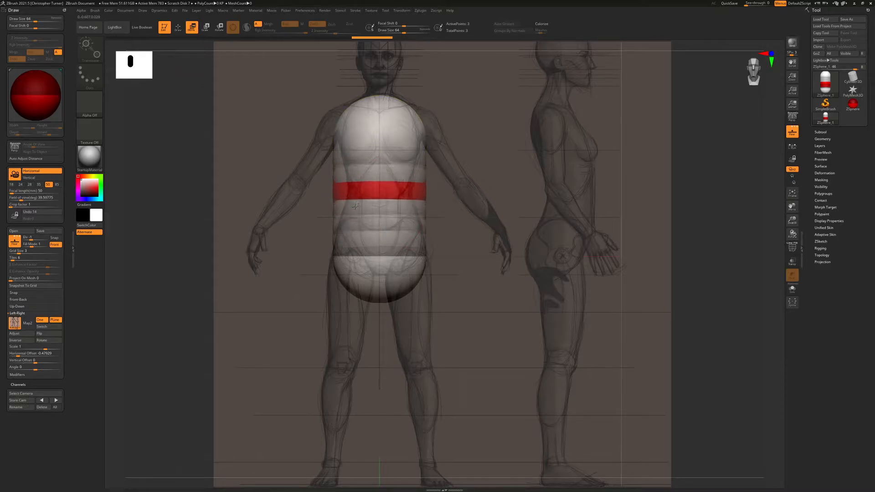
key(e)
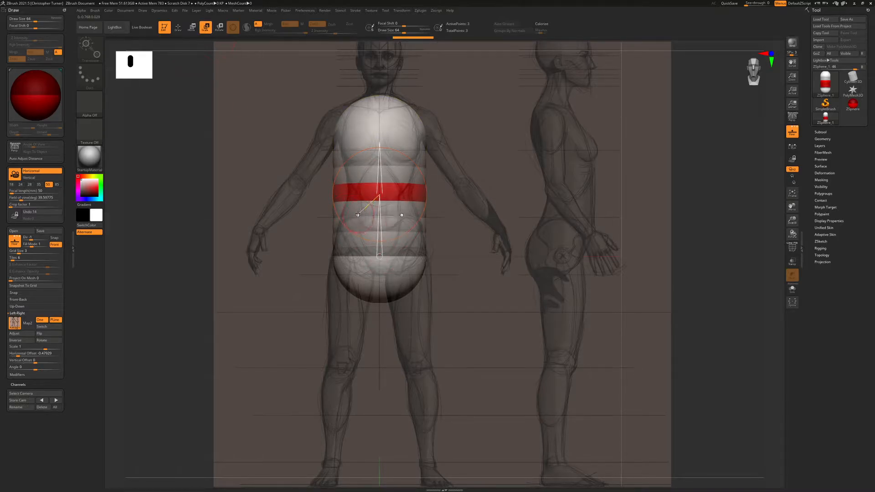
drag(358, 197, 352, 170)
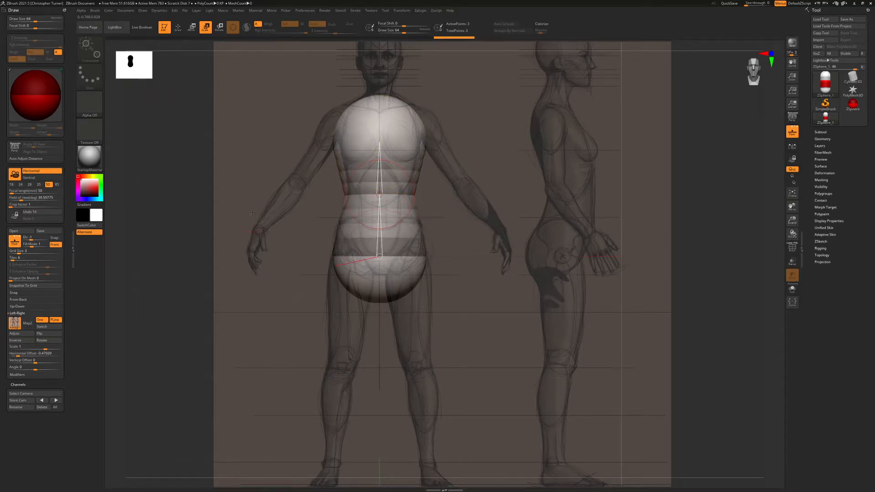
In side view, shift the waist ZSphere forward and the chest ZSphere back to follow the reference's spine curve
shift+drag(253, 214, 494, 294)
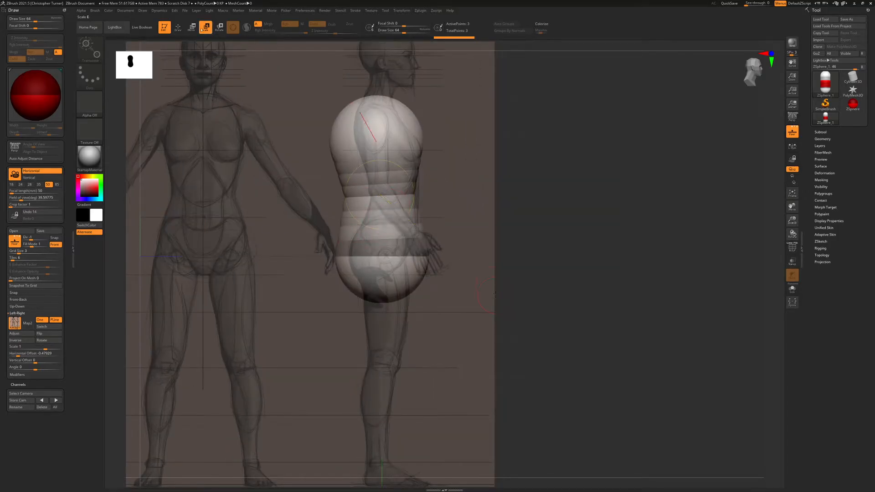
click(191, 28)
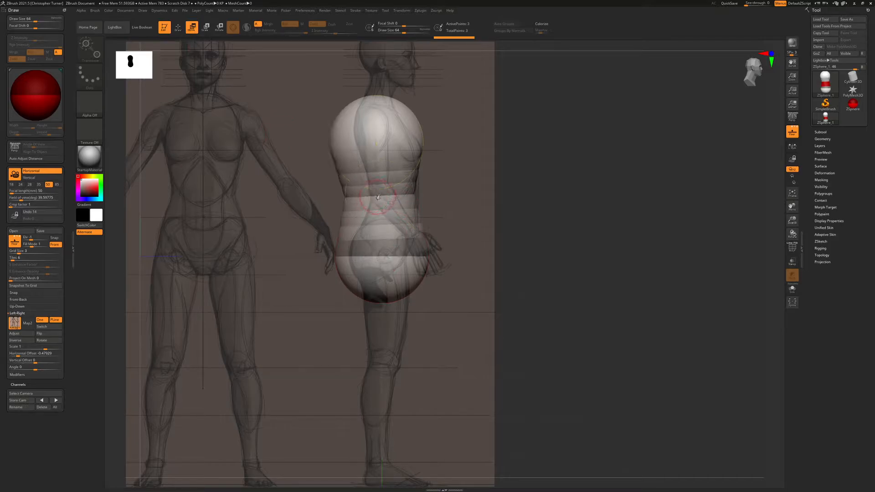
drag(376, 197, 379, 196)
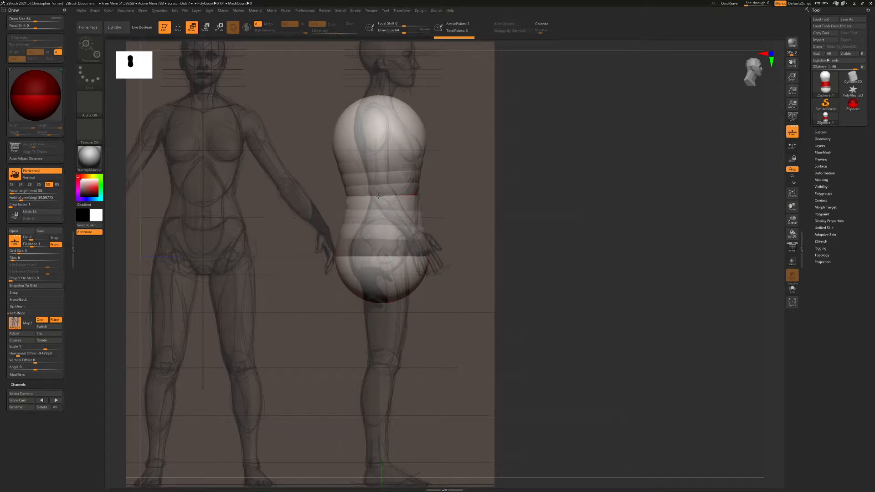
drag(406, 111, 377, 116)
shift+drag(515, 246, 507, 204)
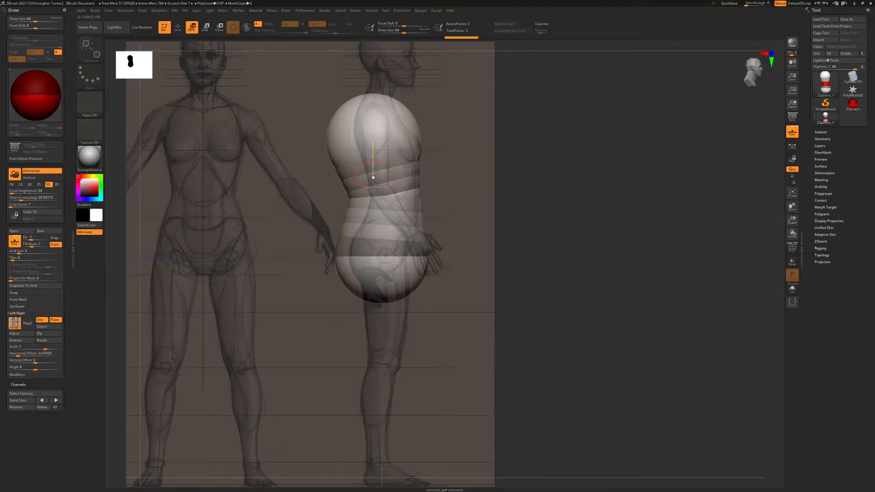
Add mirrored shoulder ZSpheres to the sides of the chest ZSphere and move them inward to fit the front reference
shift+drag(424, 142, 542, 182)
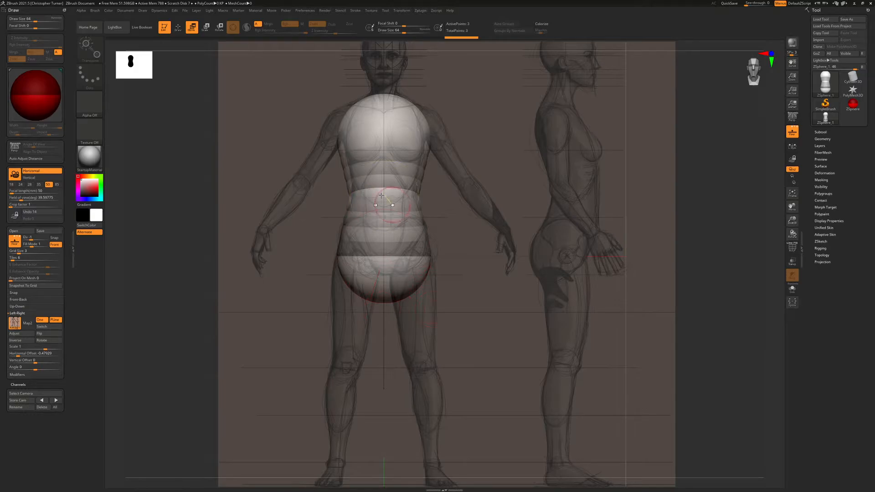
shift+right_drag(390, 202, 426, 201)
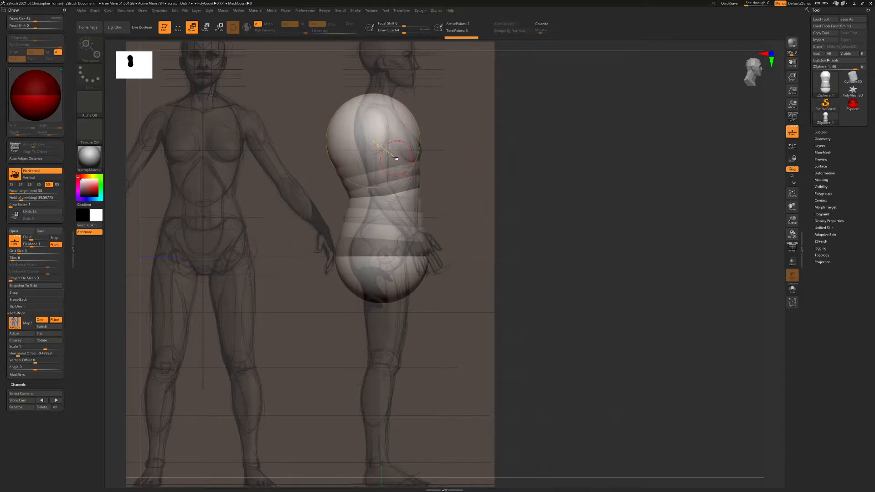
shift+drag(542, 220, 576, 182)
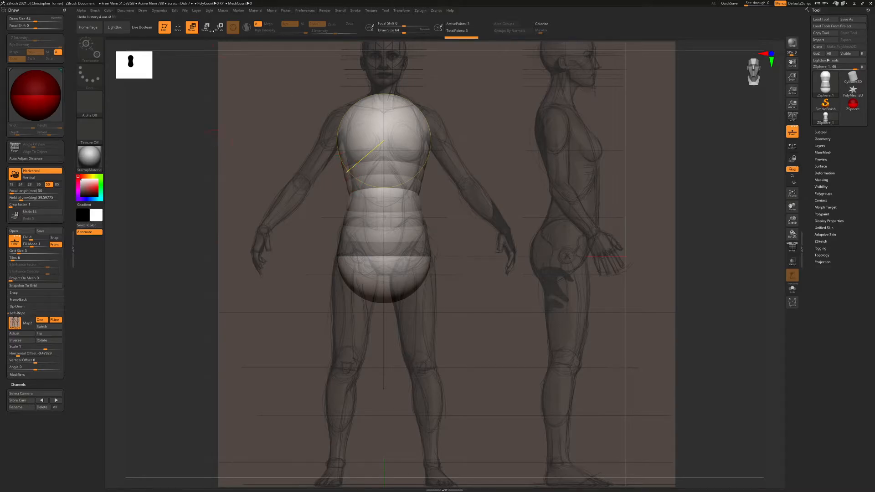
click(179, 27)
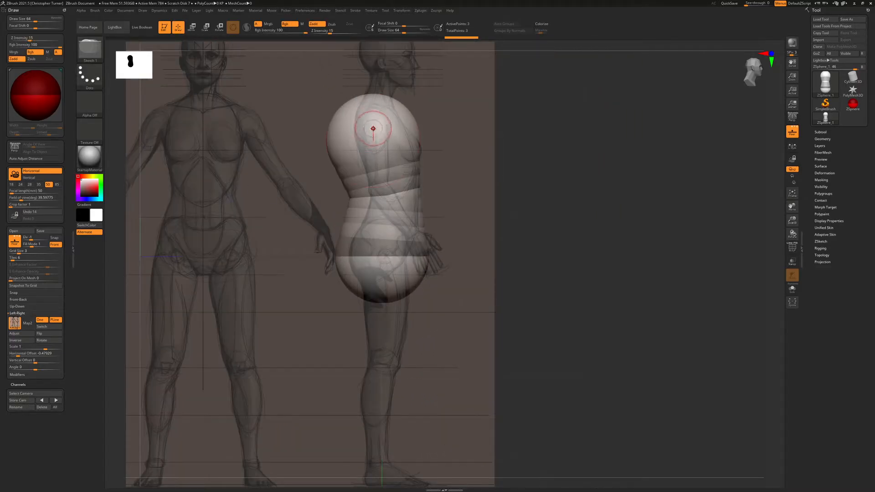
drag(373, 122, 373, 140)
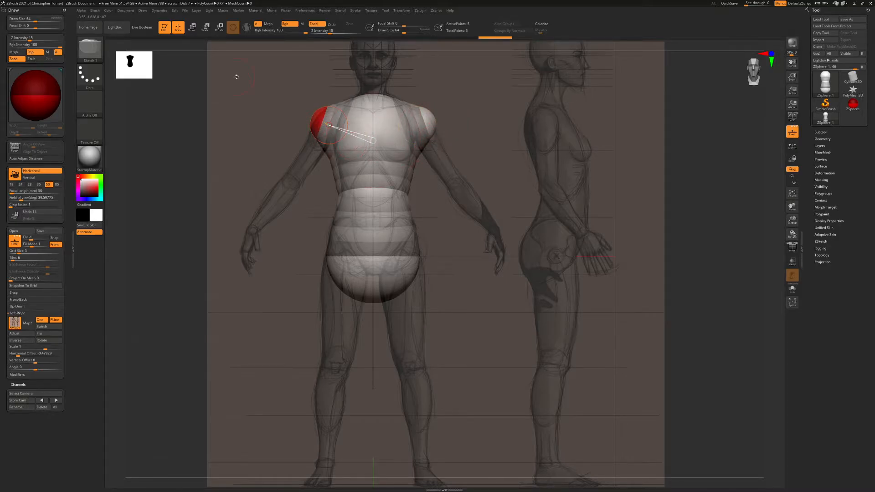
key(w)
drag(315, 122, 319, 121)
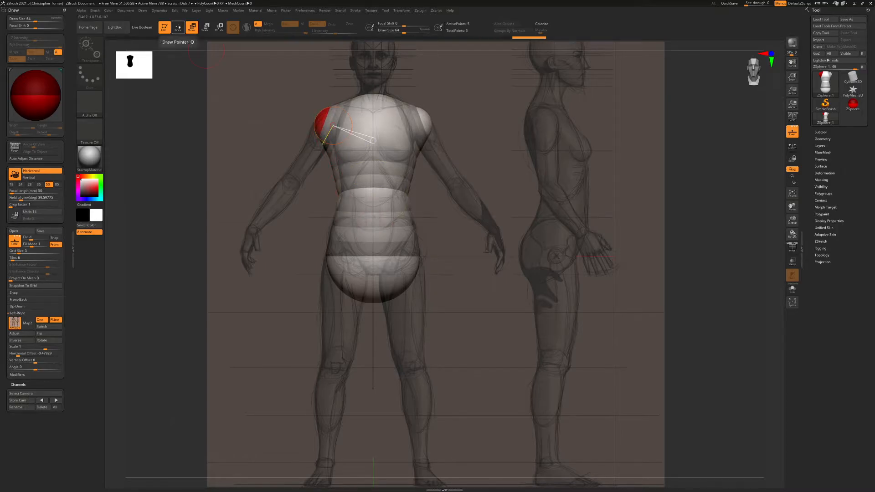
Add small mirrored child ZSpheres on the outer ends of the shoulder ZSpheres to start the arms
click(178, 27)
mouse_move(214, 183)
mouse_down()
mouse_move(319, 196)
mouse_move(367, 141)
mouse_move(330, 126)
mouse_up()
key(ctrl+z)
drag(497, 161, 576, 290)
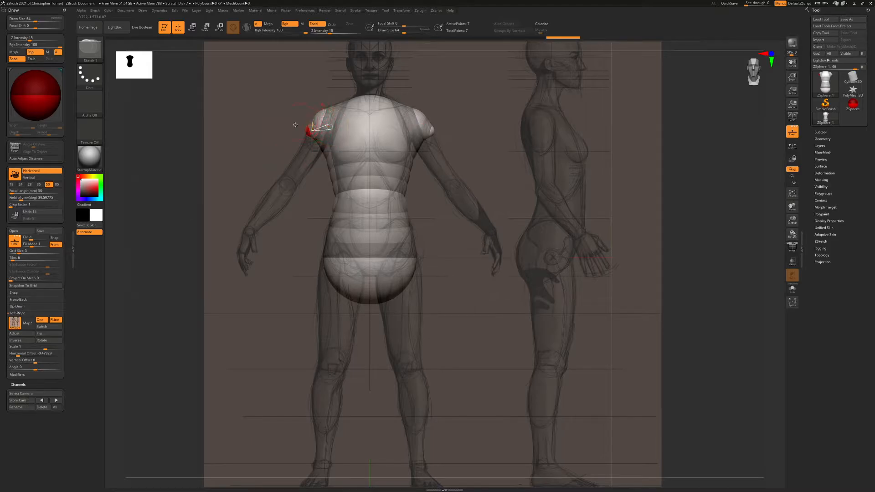
Reduce the Draw Size to about 19 and move the arm-end ZSpheres down to the wrists of the front reference
key(w)
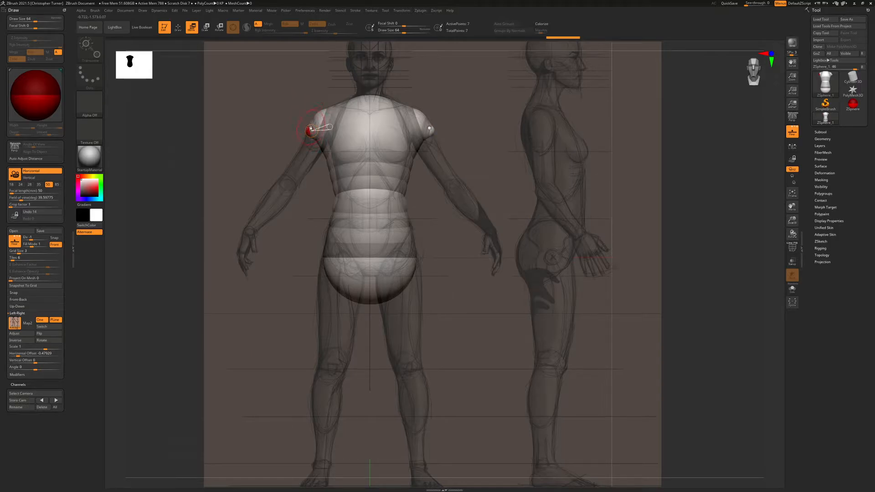
mouse_move(309, 130)
mouse_down()
mouse_move(244, 134)
mouse_move(308, 131)
mouse_up()
key(ctrl+z)
key(space)
drag(491, 209, 488, 208)
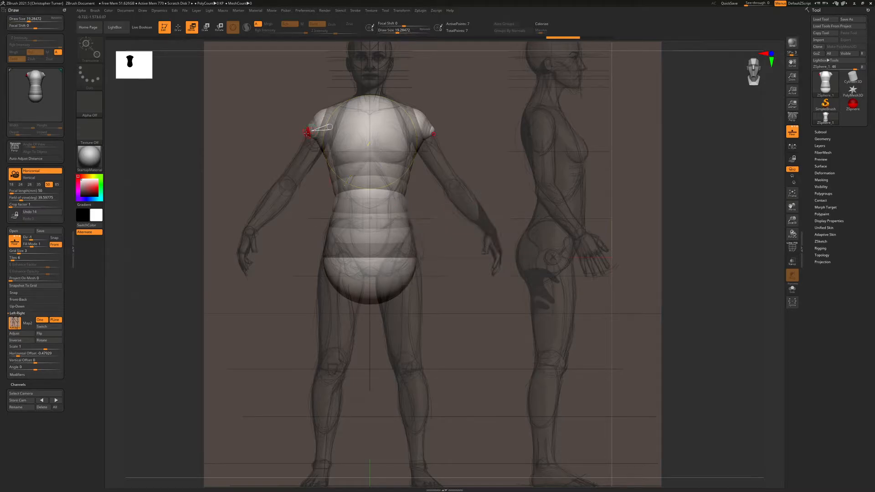
drag(306, 132, 245, 232)
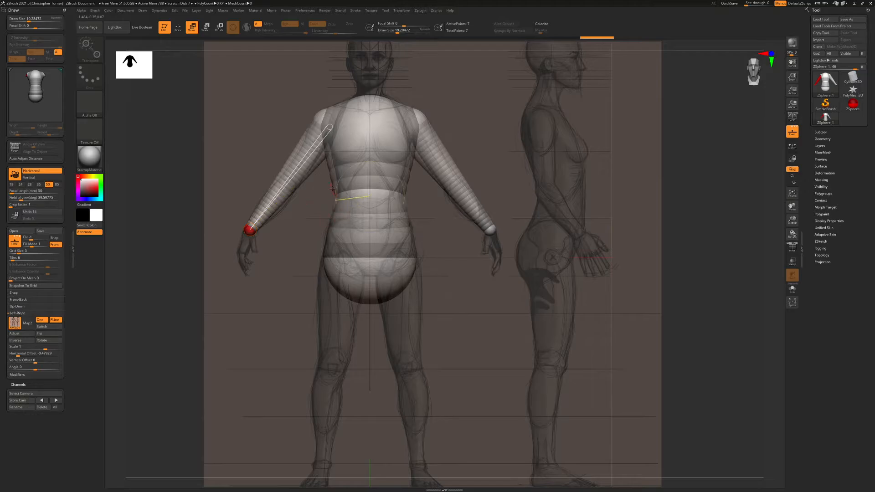
Insert mirrored ZSpheres into the arm chains at the elbows, the middle of the upper arms and the middle of the forearms
click(178, 28)
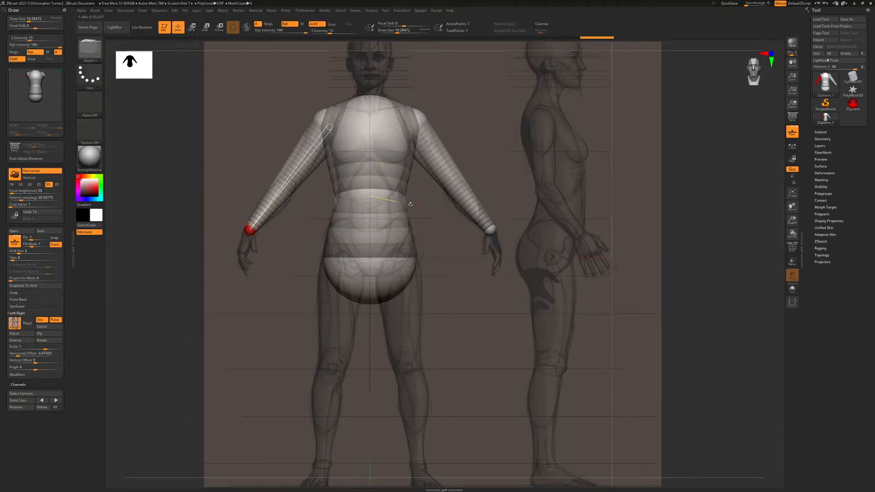
click(291, 180)
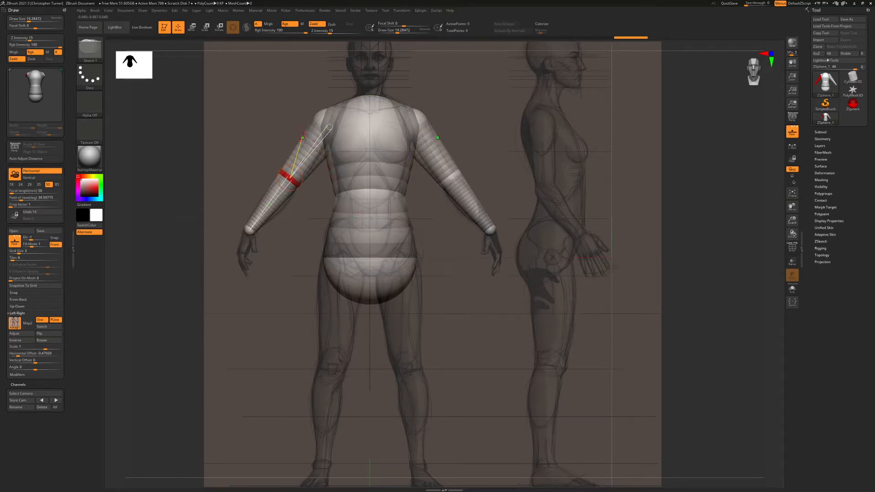
click(311, 152)
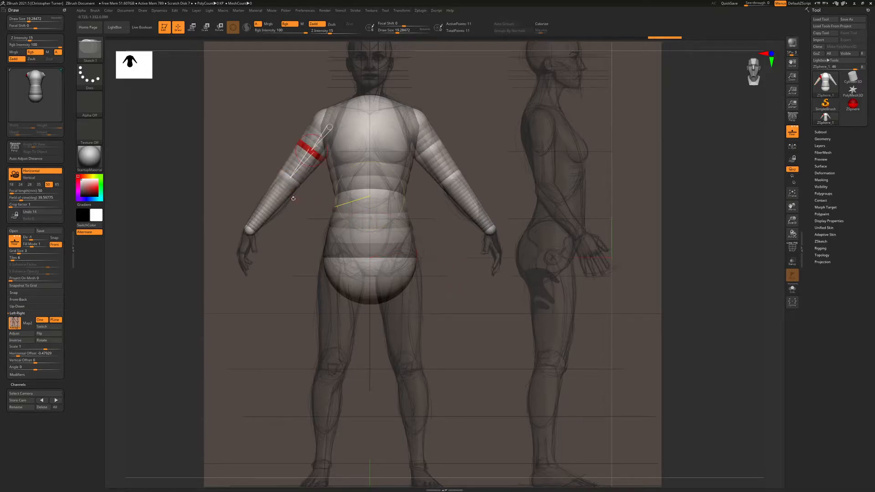
click(272, 201)
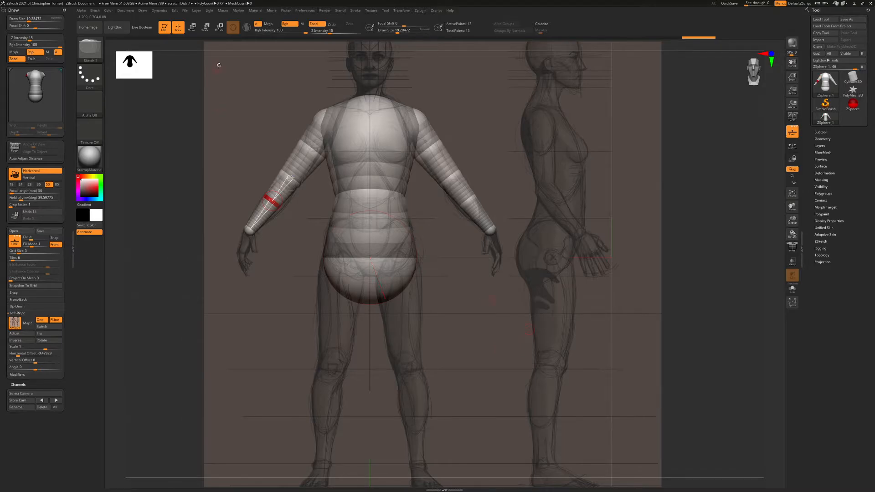
Scale the upper-arm and elbow ZSpheres down and the forearm ZSpheres up to match the reference arm contours
key(e)
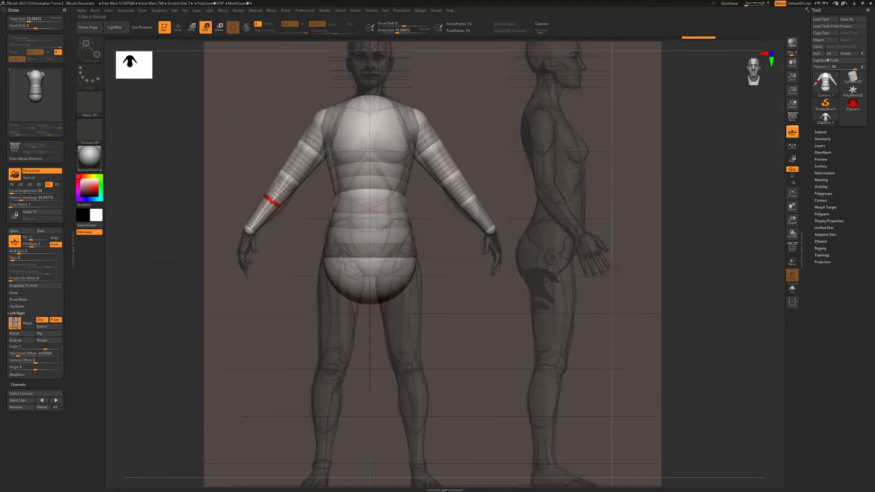
drag(314, 151, 299, 132)
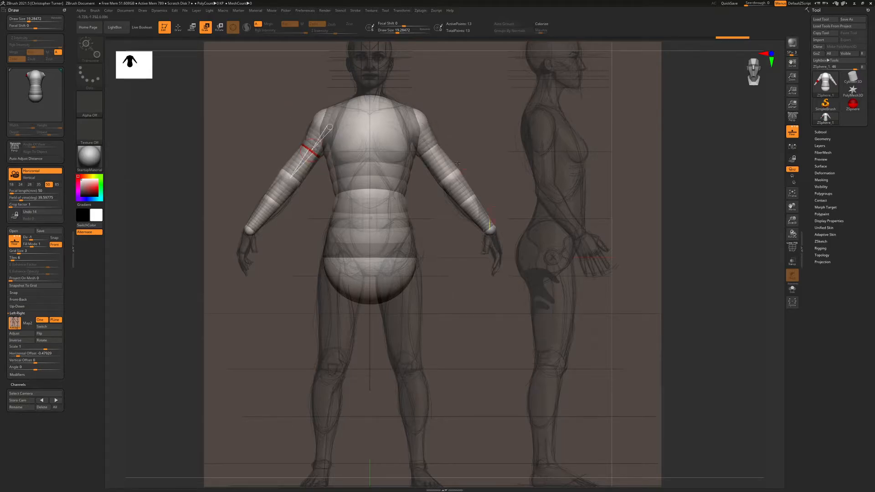
click(289, 177)
drag(286, 165, 263, 124)
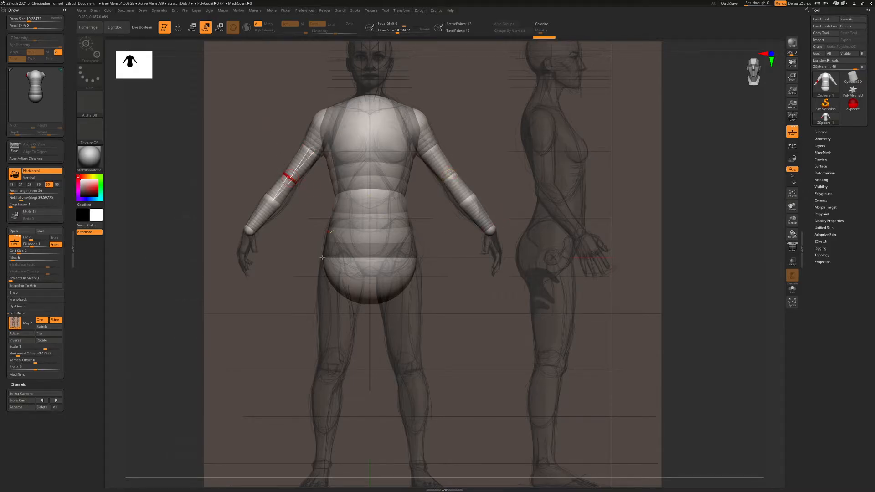
click(271, 200)
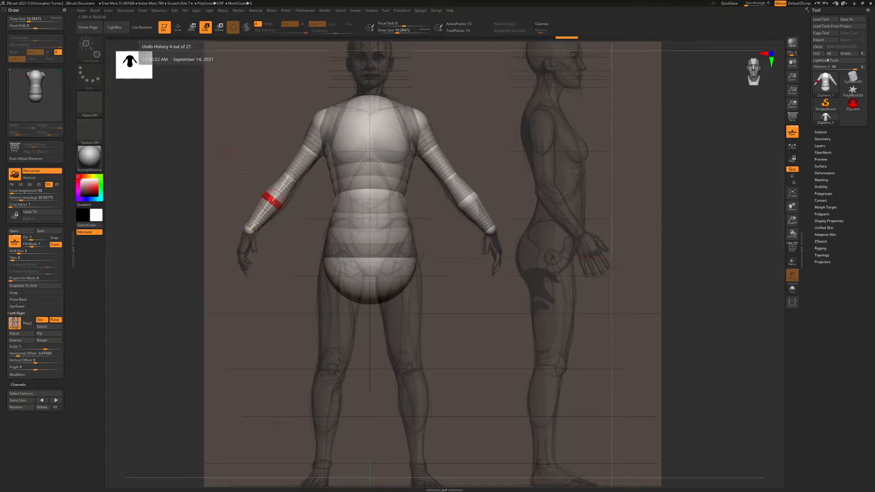
drag(345, 248, 326, 221)
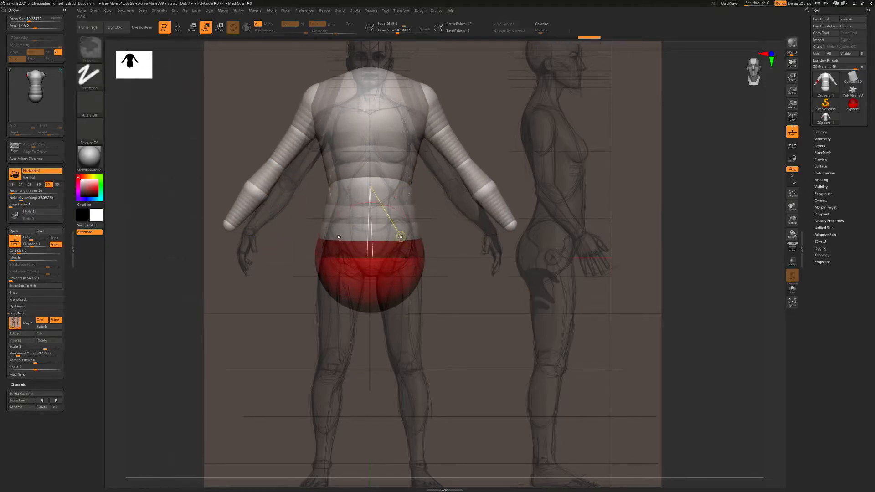
key(ctrl+z)
Nudge the mid-forearm ZSpheres into line with the forearms in the front reference
ctrl+right_drag(308, 203, 415, 256)
key(w)
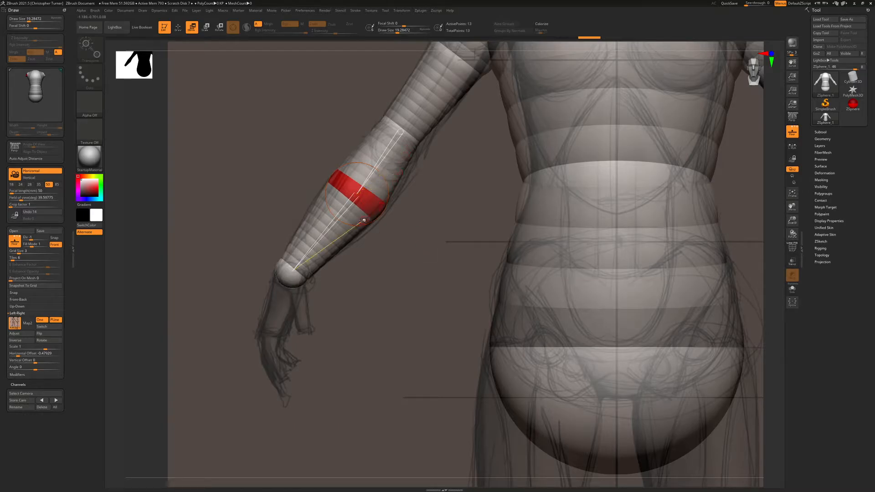
ctrl+right_drag(423, 201, 444, 159)
alt+right_drag(580, 272, 525, 274)
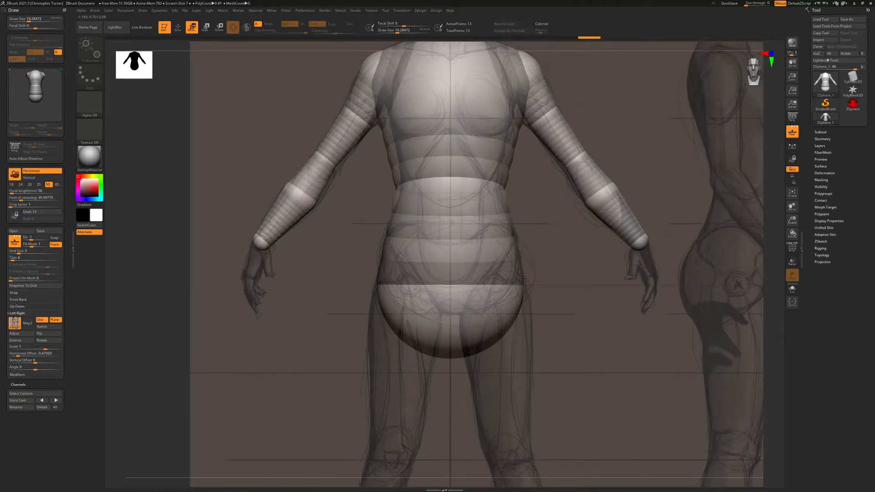
mouse_move(595, 158)
ctrl+right_down()
mouse_move(630, 120)
mouse_move(584, 205)
ctrl+right_up()
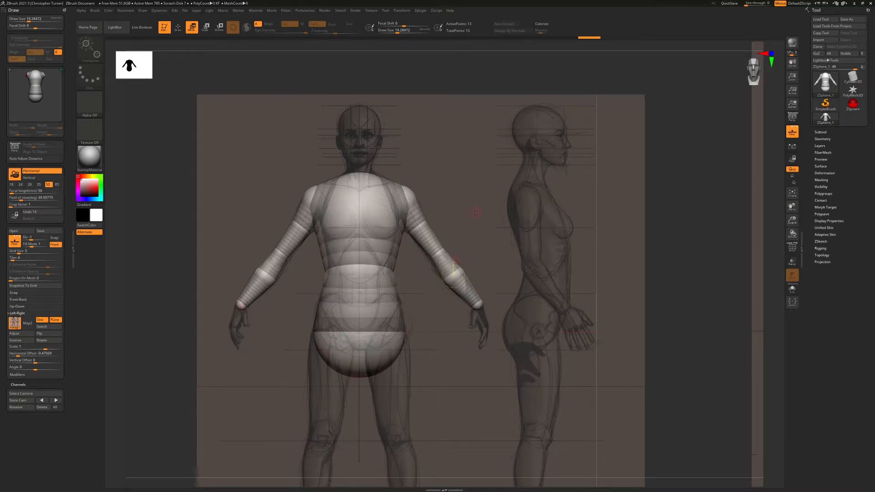
alt+drag(570, 200, 502, 171)
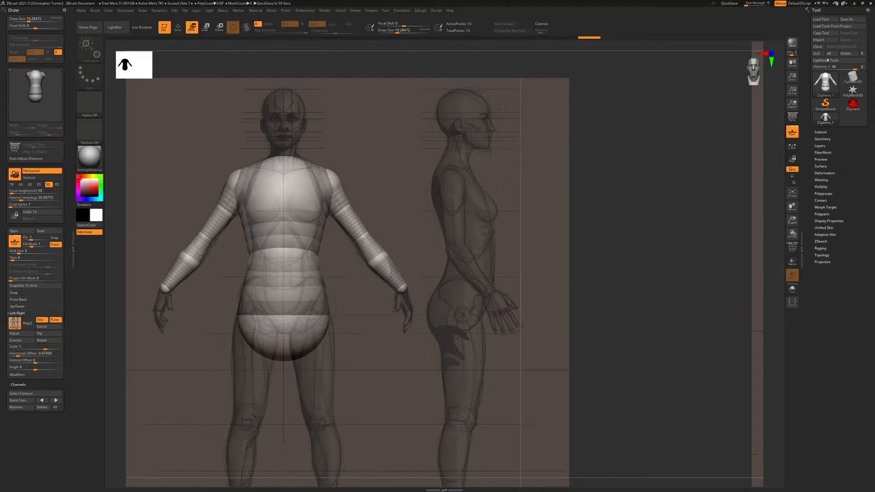
Rotate the forearms forward from the elbows to follow the arm angle in the side reference
drag(433, 199, 556, 197)
alt+drag(346, 203, 472, 255)
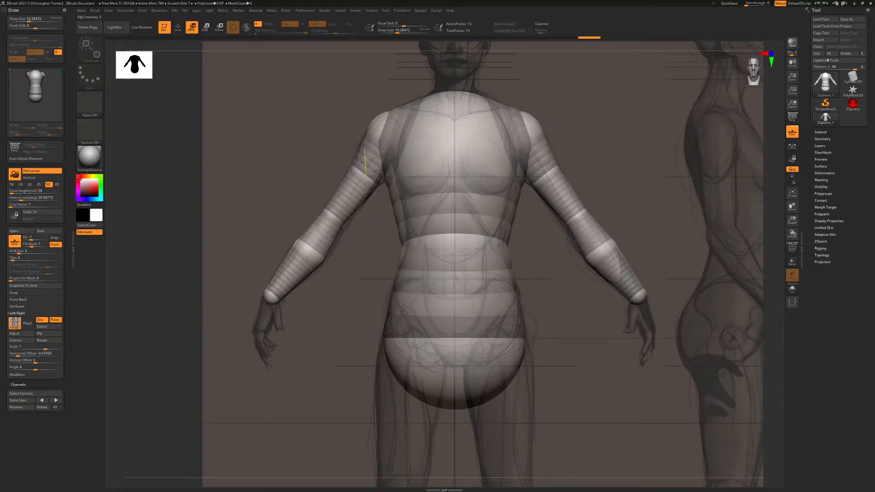
click(219, 27)
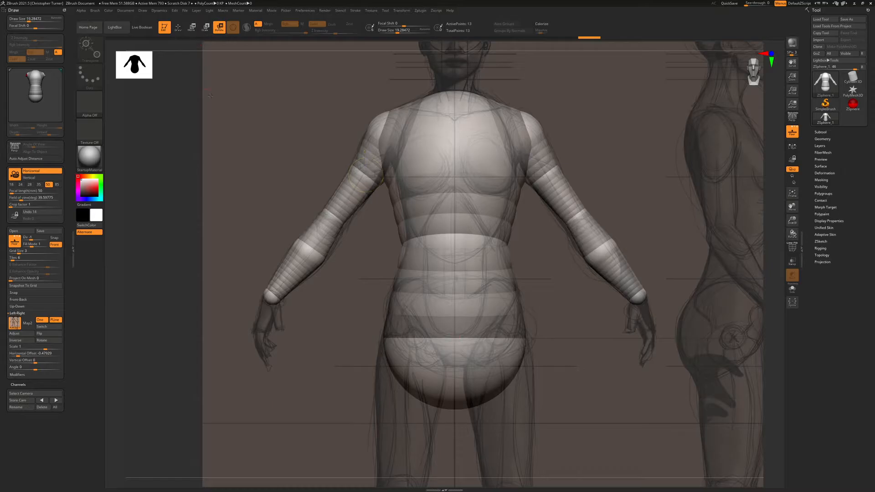
shift+drag(252, 128, 307, 223)
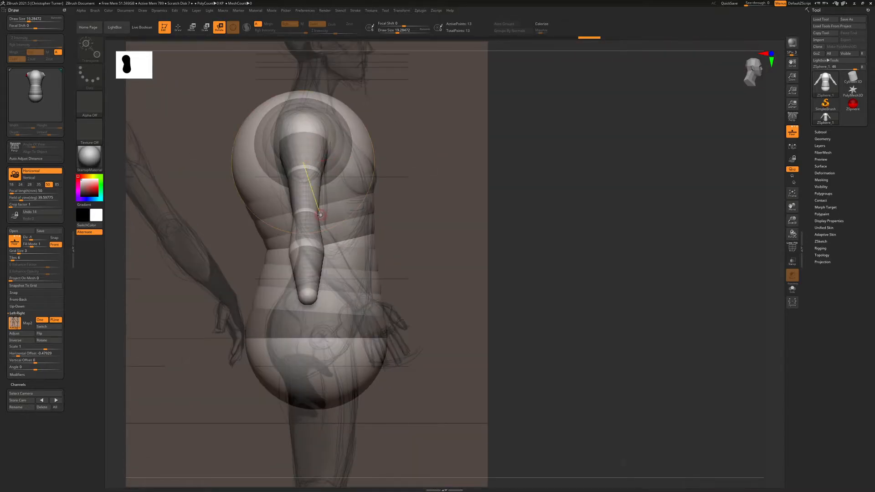
drag(305, 235, 324, 217)
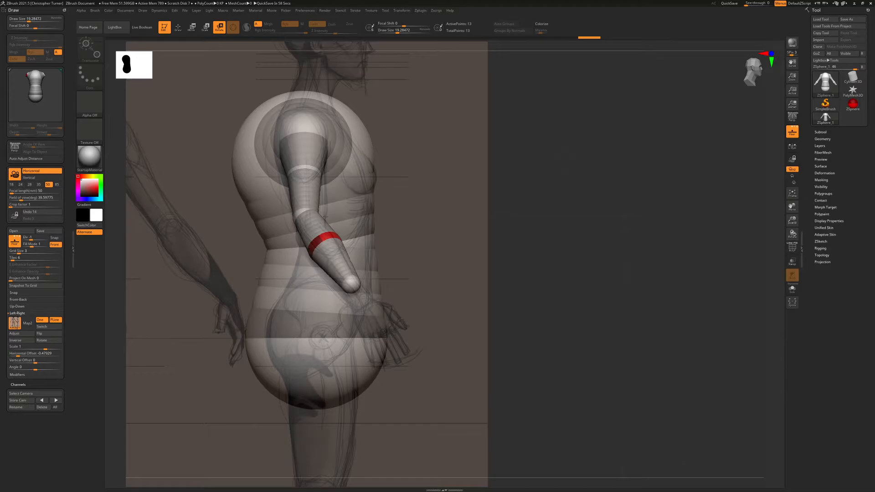
drag(524, 223, 487, 224)
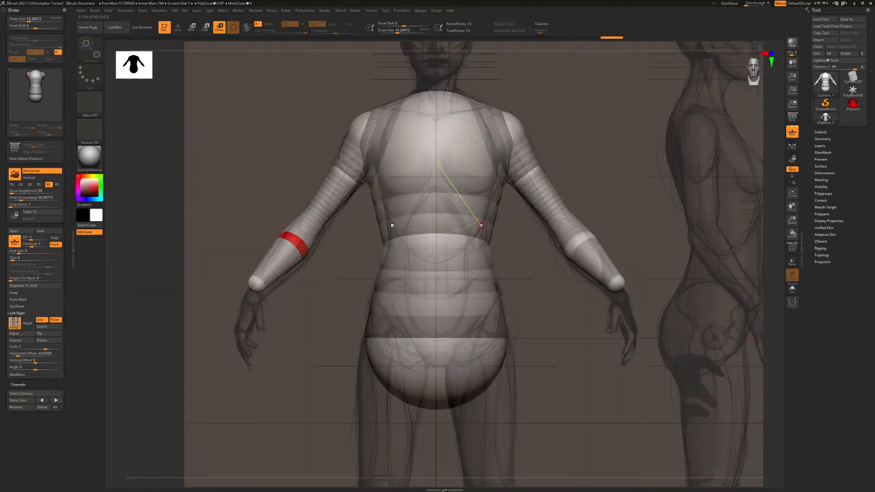
Move the elbow, wrist and mid-forearm ZSpheres down along the arm in the side reference
click(192, 27)
shift+drag(592, 318, 684, 319)
drag(324, 246, 359, 296)
drag(468, 266, 378, 268)
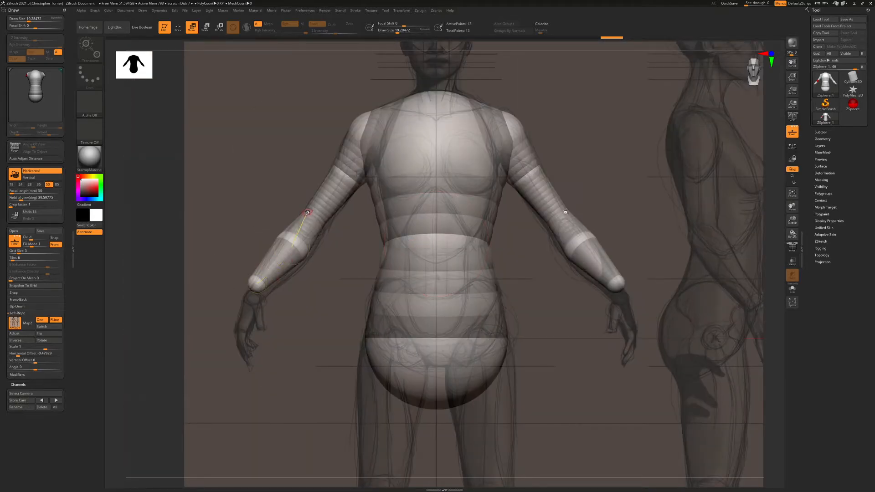
drag(243, 177, 286, 184)
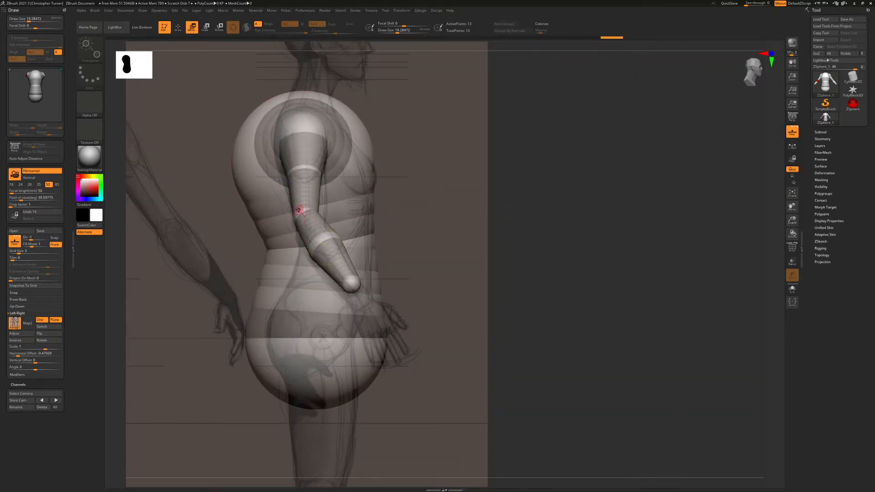
drag(301, 214, 303, 228)
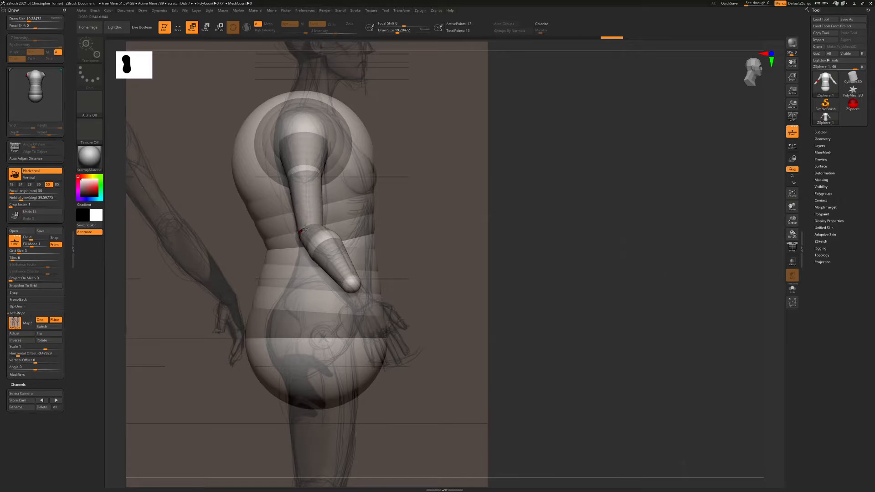
drag(351, 286, 368, 312)
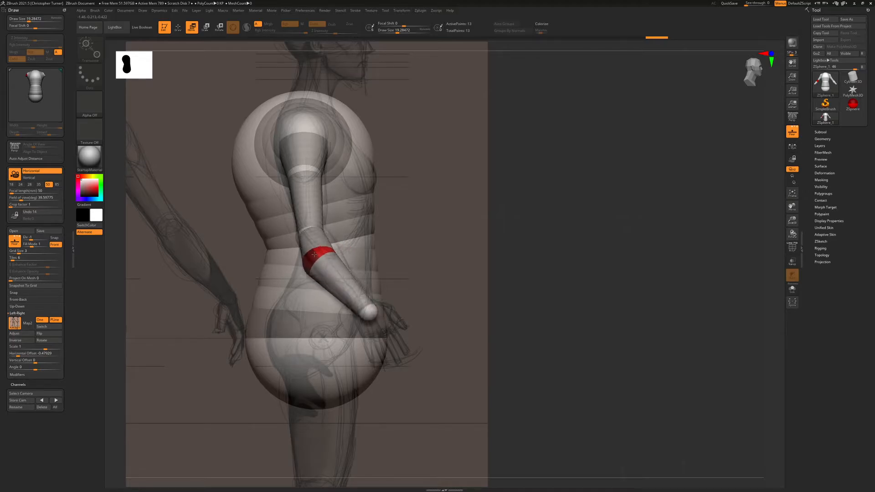
drag(330, 251, 367, 257)
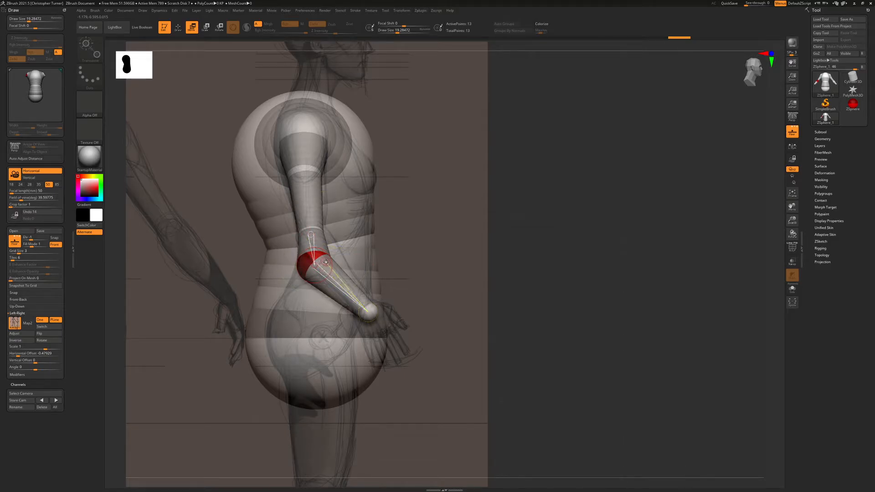
Delete the mirrored mid-forearm ZSpheres and nudge the elbow ZSpheres into line with the side reference
click(177, 27)
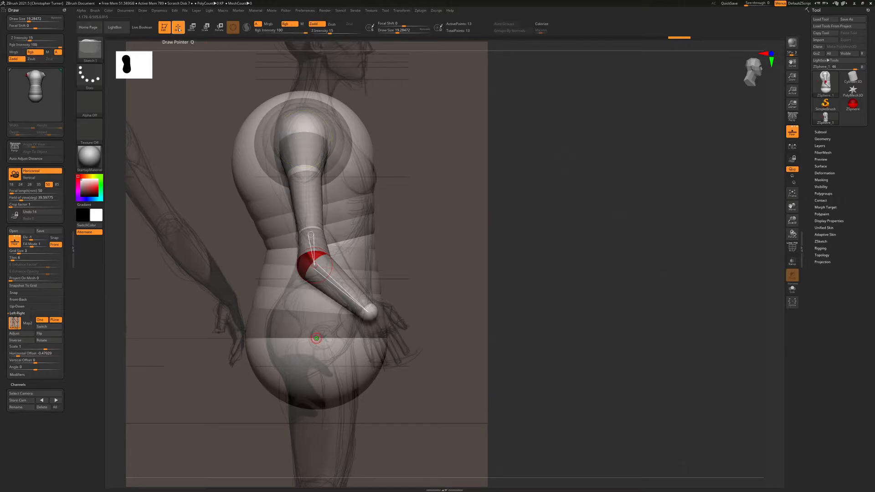
alt+click(304, 265)
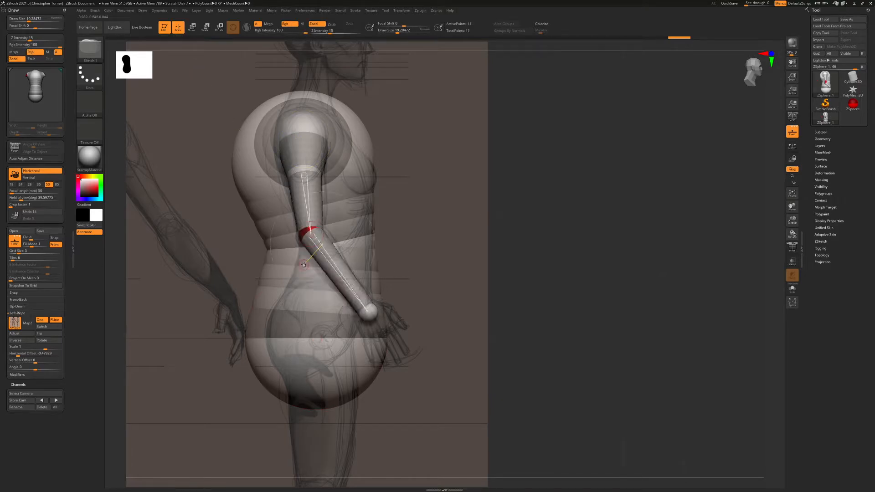
click(191, 26)
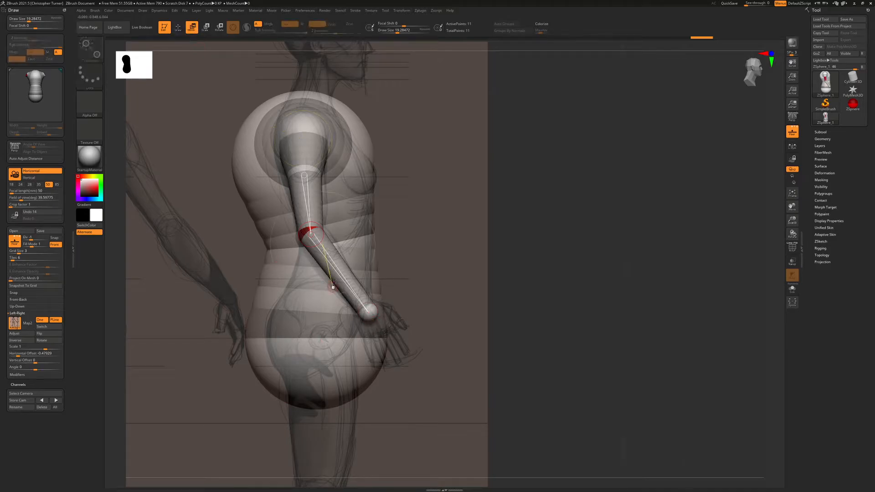
mouse_move(311, 235)
mouse_down()
mouse_move(321, 243)
mouse_move(314, 237)
mouse_up()
Move the elbow and wrist ZSpheres outward and up onto the arms of the front reference, previewing the adaptive skin
shift+drag(527, 277, 498, 258)
key(a)
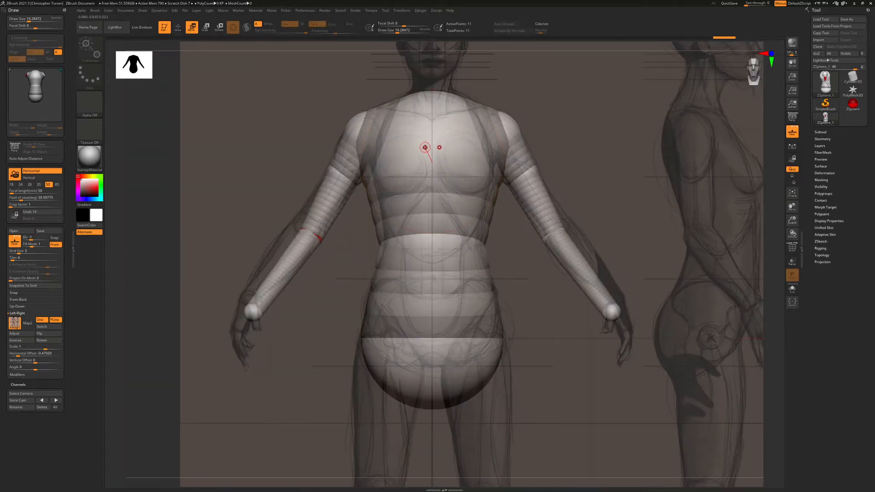
key(a)
drag(310, 230, 323, 237)
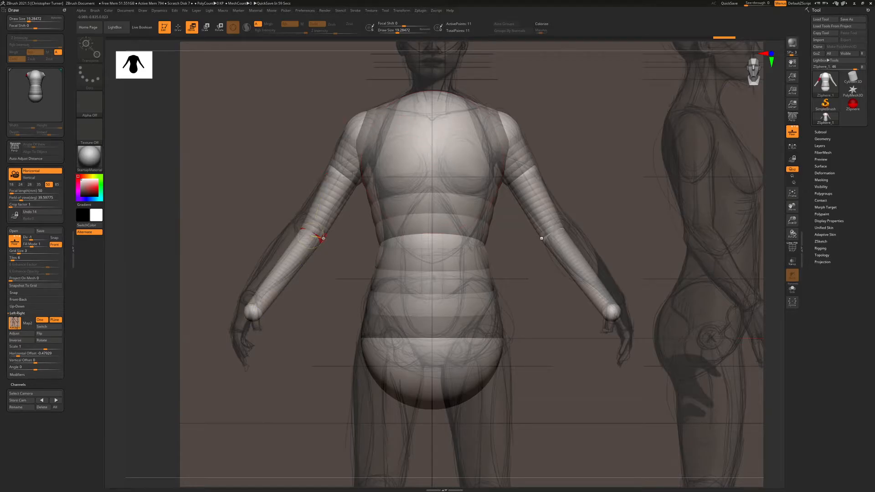
key(a)
key(a)
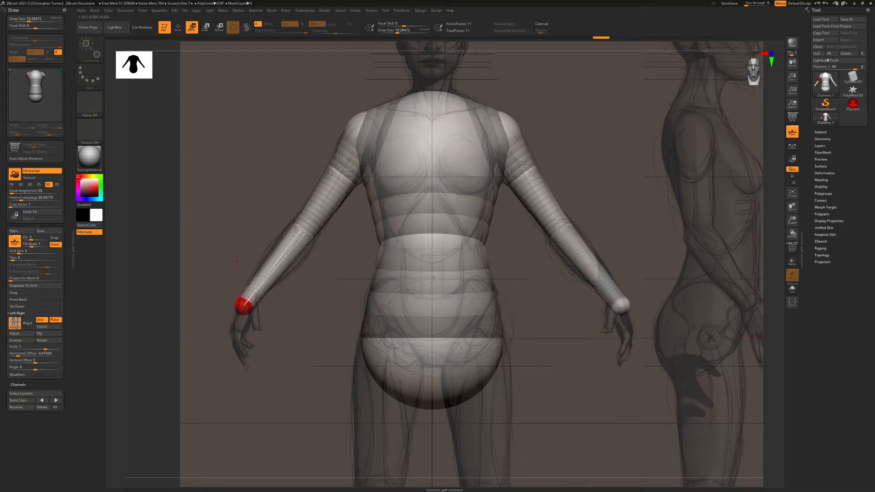
shift+drag(253, 314, 269, 252)
drag(254, 305, 249, 302)
shift+drag(460, 261, 263, 304)
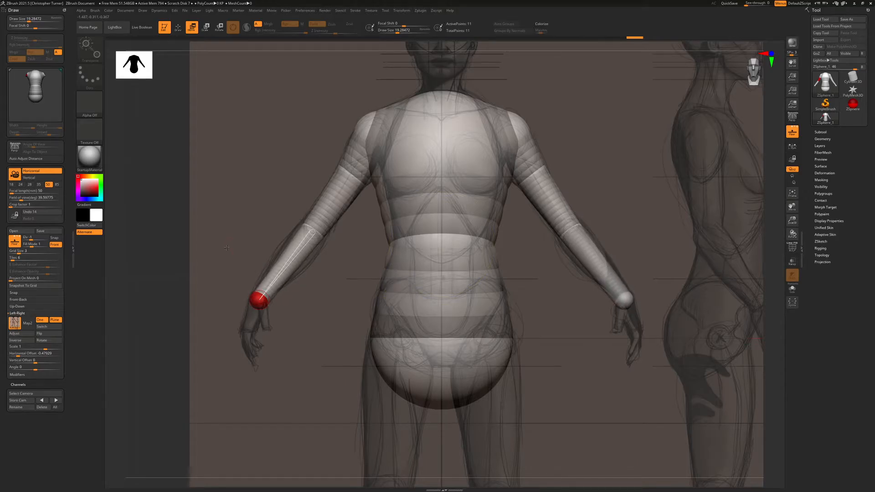
shift+drag(257, 258, 285, 242)
shift+drag(450, 277, 174, 146)
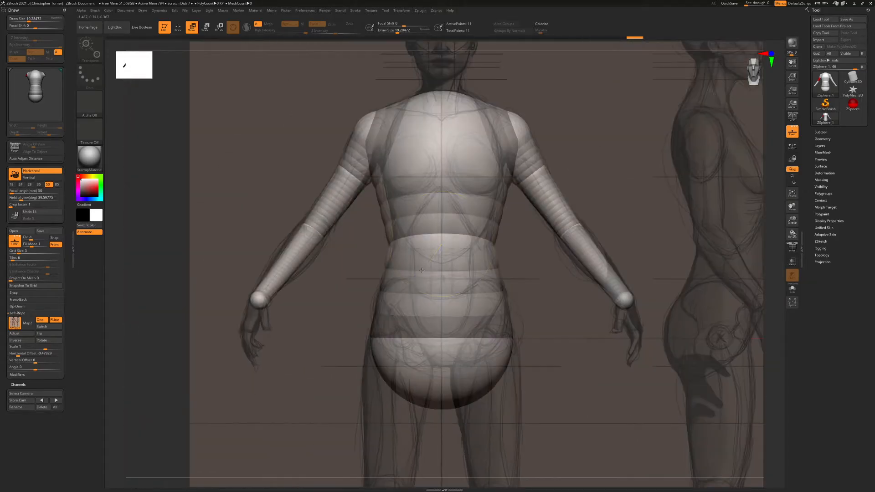
Insert mirrored ZSpheres in the upper forearms just below the elbows and scale them up to match the forearm contours
click(177, 26)
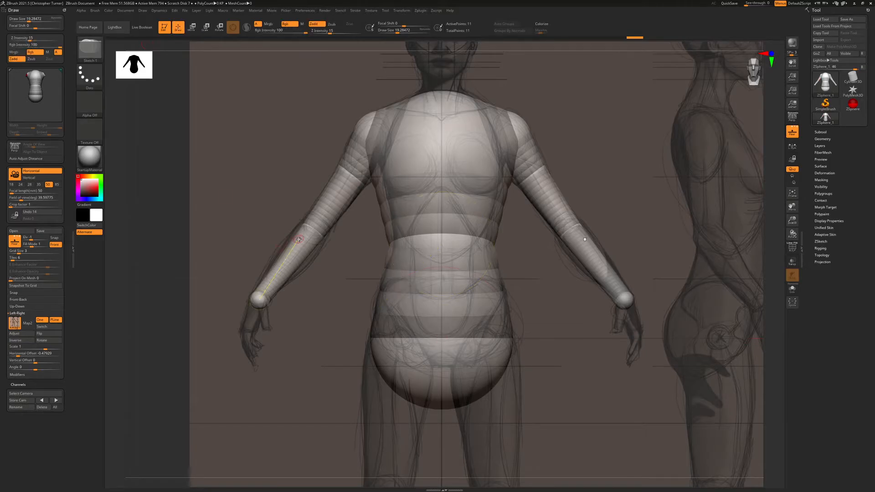
click(296, 247)
key(e)
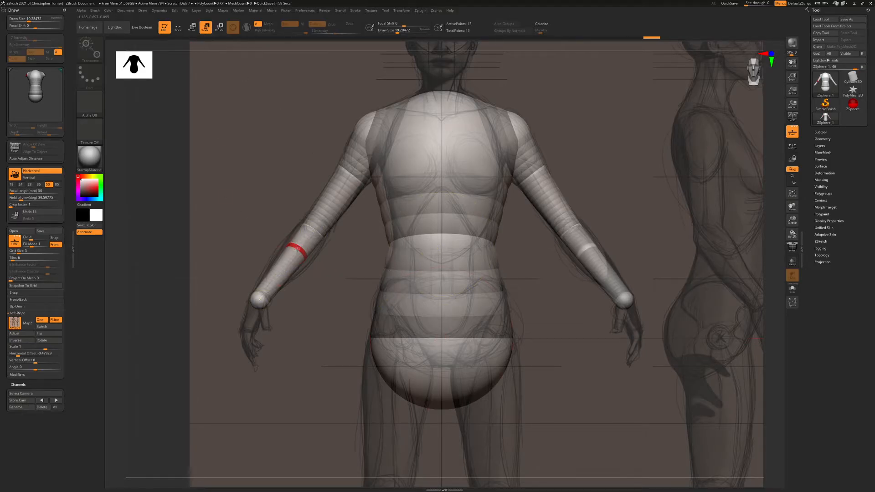
drag(296, 250, 401, 357)
ctrl+right_drag(329, 285, 390, 224)
drag(394, 243, 445, 170)
ctrl+right_drag(445, 170, 480, 215)
drag(480, 214, 350, 226)
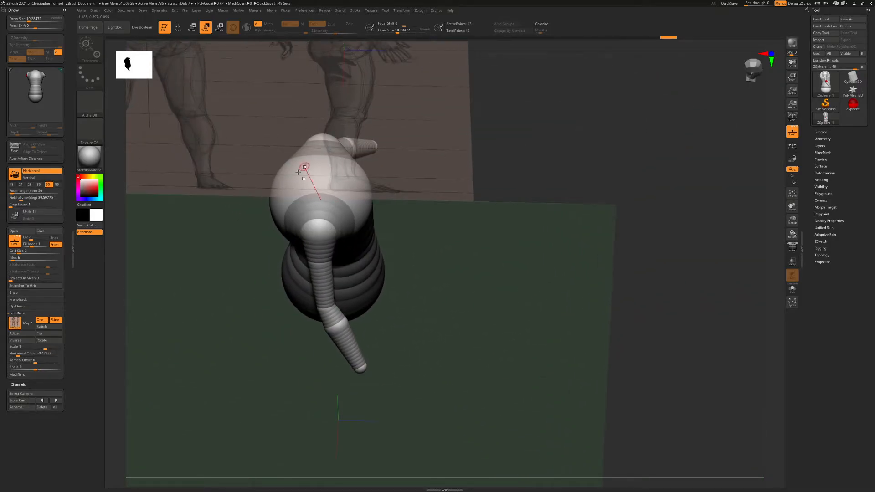
drag(488, 293, 407, 245)
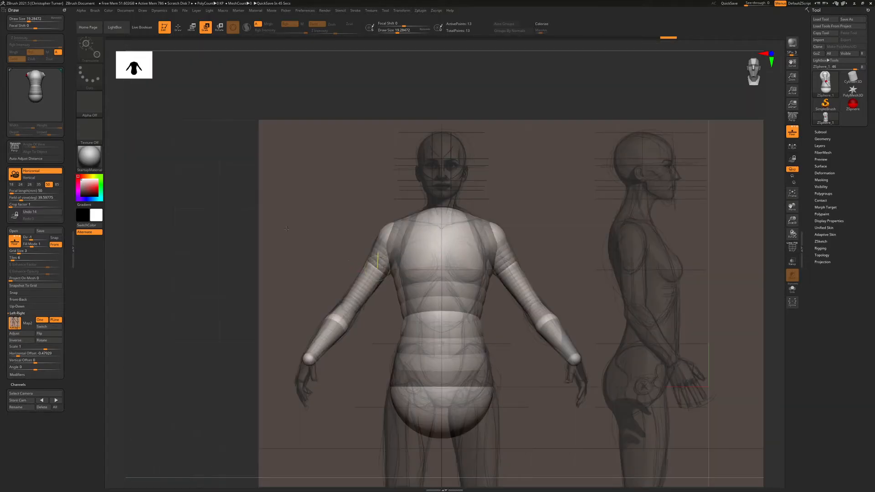
Add a ZSphere on top of the chest for the neck base and move it forward under the neck in the side reference
drag(292, 232, 581, 224)
shift+drag(658, 252, 592, 191)
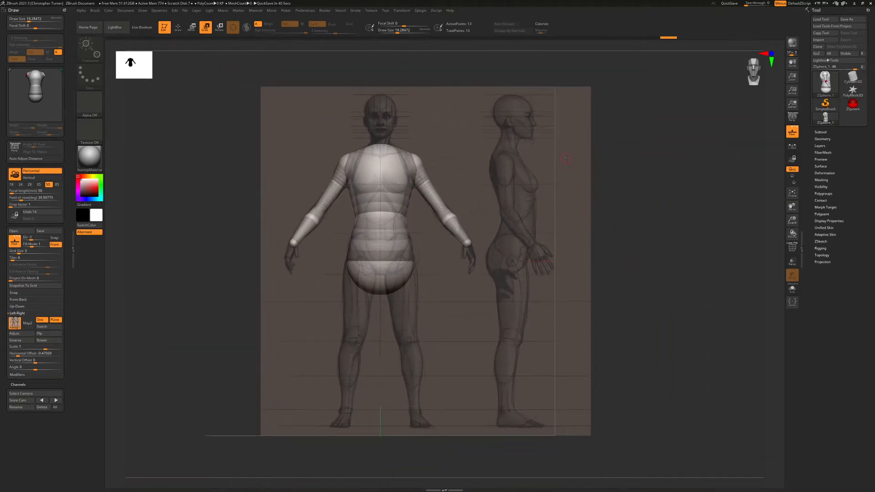
click(178, 28)
drag(351, 132, 510, 137)
mouse_move(520, 77)
alt+mouse_down()
mouse_move(555, 106)
mouse_move(375, 177)
mouse_move(383, 193)
alt+mouse_up()
shift+drag(469, 300, 500, 296)
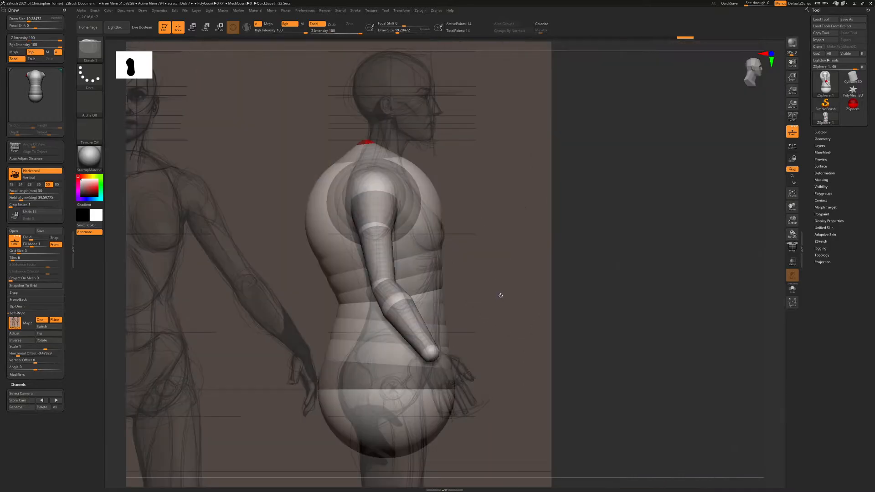
click(192, 28)
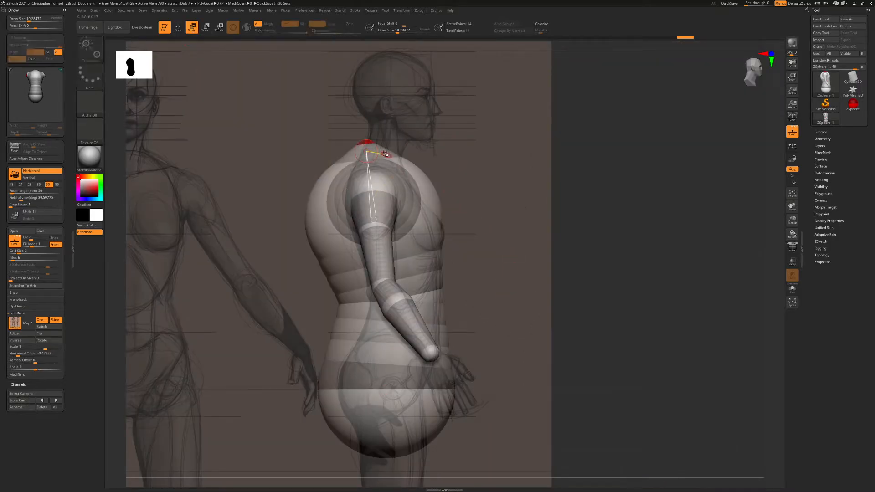
drag(366, 141, 376, 143)
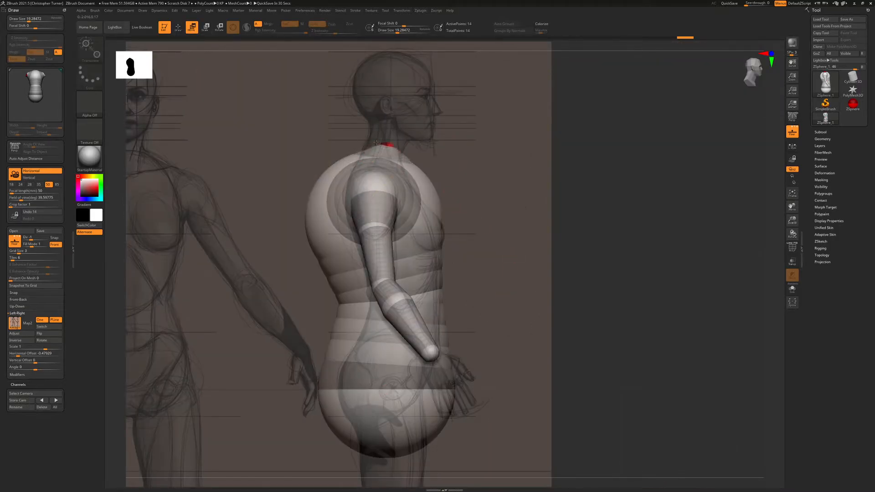
Scale the neck-base ZSphere up to the width of the neck and reposition it at the bottom of the neck
click(205, 27)
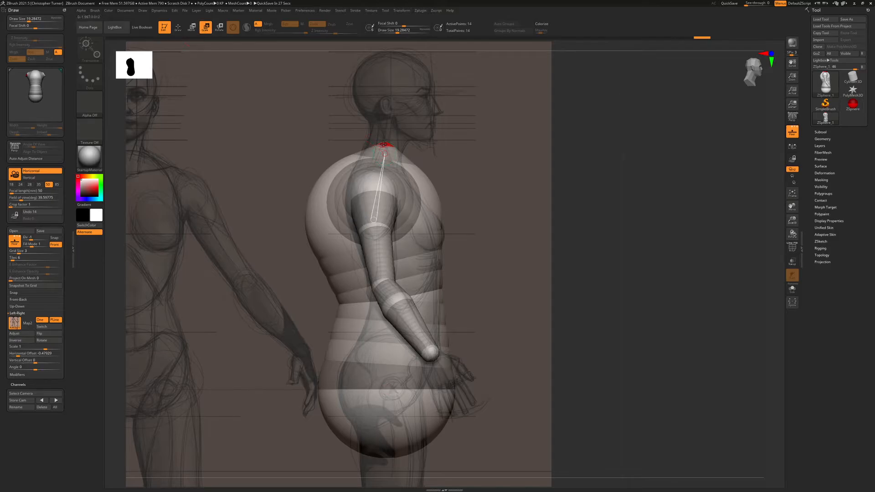
drag(385, 142, 369, 281)
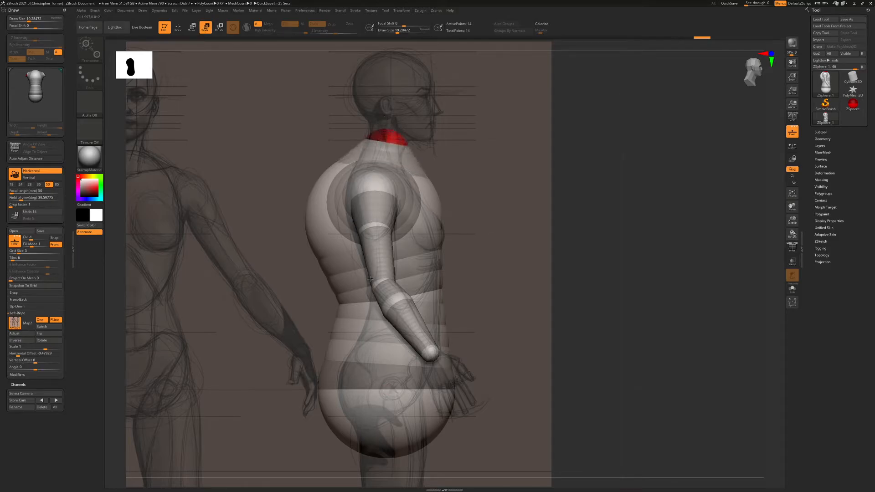
click(192, 28)
drag(385, 135, 382, 143)
Shift the chest ZSphere slightly forward and lower the neck-base ZSphere to fit the references
drag(492, 114, 545, 169)
alt+drag(540, 128, 540, 169)
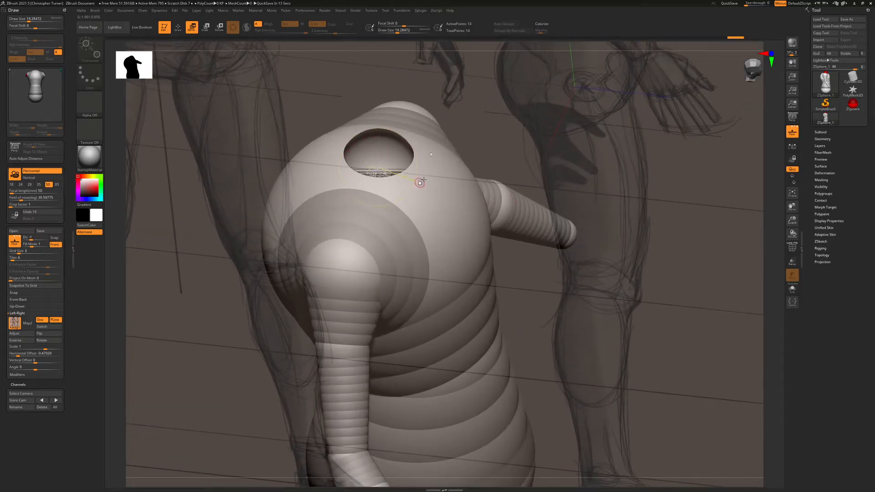
shift+drag(570, 135, 378, 139)
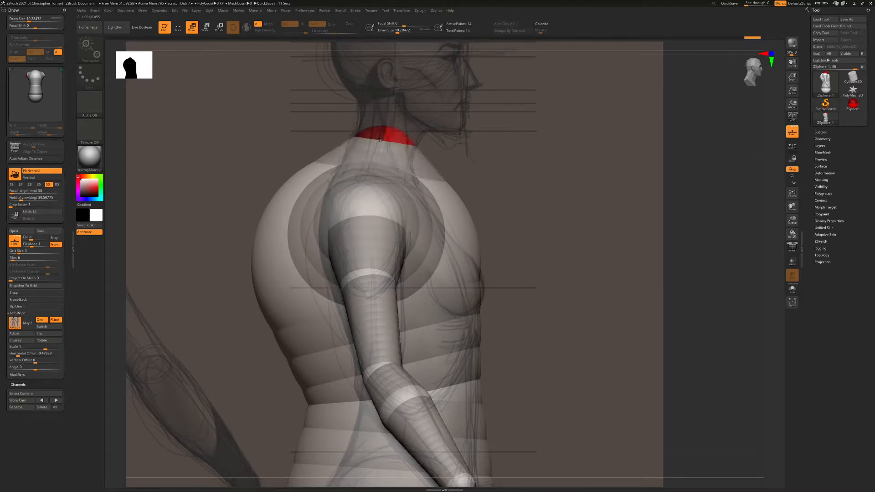
drag(454, 207, 458, 219)
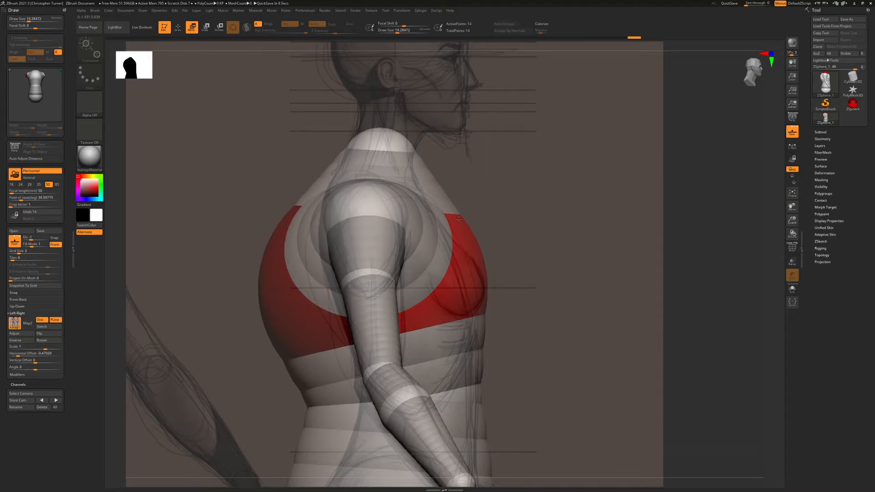
drag(385, 130, 523, 199)
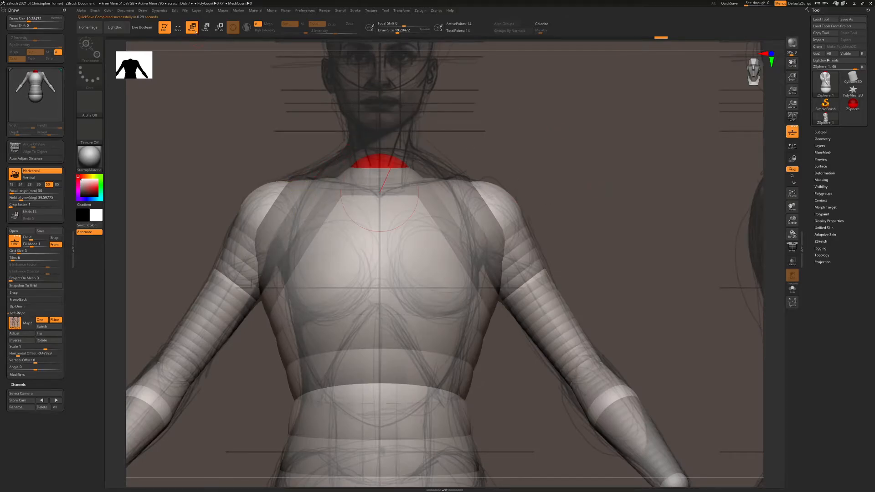
Add a ZSphere on top of the neck base and move it up and forward to the base of the skull
click(178, 27)
mouse_move(570, 135)
mouse_down()
mouse_move(409, 146)
mouse_move(377, 162)
mouse_up()
mouse_move(662, 208)
mouse_down()
mouse_move(608, 185)
mouse_move(425, 143)
mouse_up()
click(194, 31)
alt+drag(393, 98, 394, 172)
mouse_move(396, 205)
mouse_down()
mouse_move(399, 159)
mouse_move(417, 155)
mouse_move(402, 175)
mouse_up()
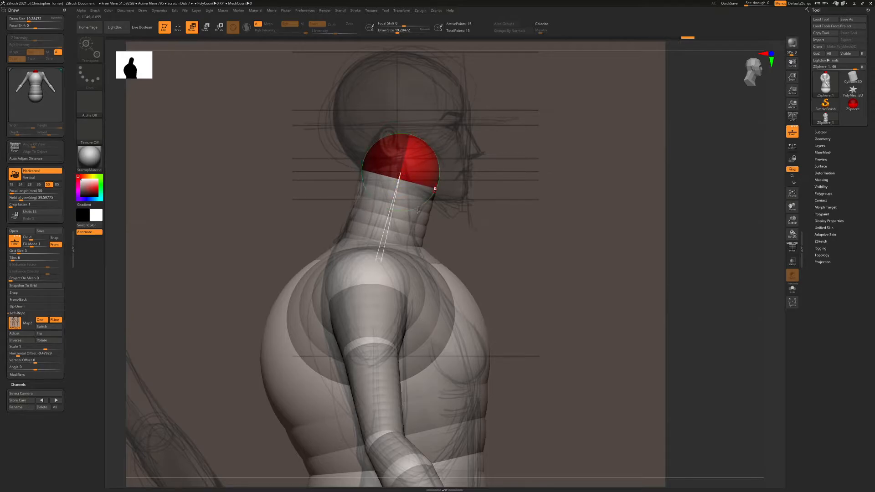
Add a head ZSphere above the neck and move it up to fill the cranium in the side and front references
mouse_move(573, 213)
alt+mouse_down()
mouse_move(537, 172)
mouse_move(554, 246)
mouse_move(647, 203)
mouse_move(524, 132)
mouse_move(517, 205)
mouse_move(397, 255)
mouse_move(395, 269)
mouse_move(599, 197)
mouse_move(599, 241)
alt+mouse_up()
key(q)
click(191, 27)
drag(456, 191, 407, 112)
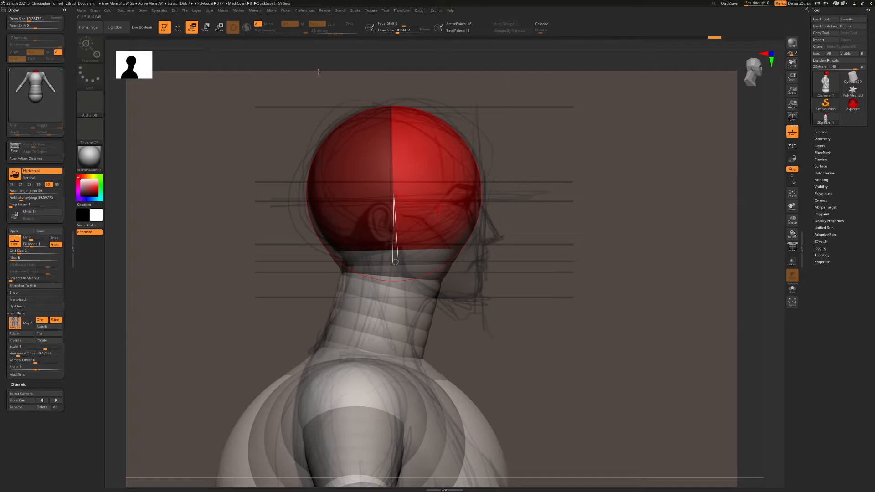
drag(404, 184, 400, 183)
drag(569, 191, 494, 197)
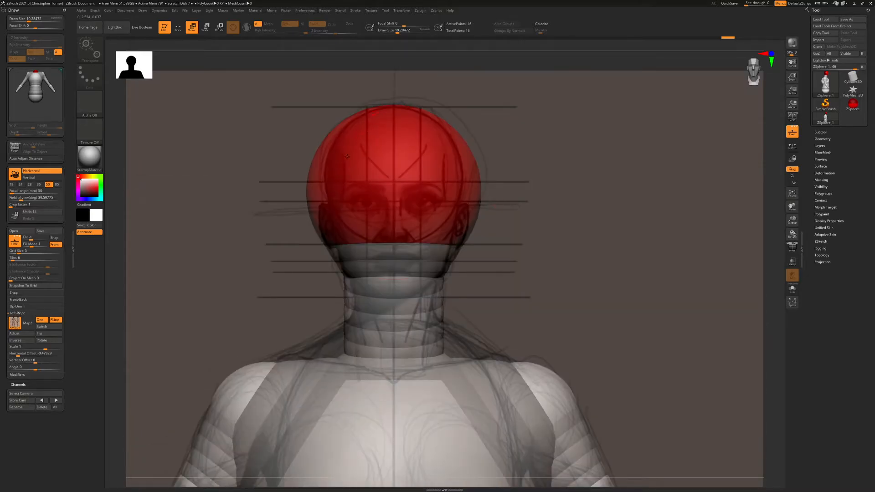
Scale the chest ZSphere down to the torso's depth in the side reference and shift it slightly forward
alt+drag(573, 207, 560, 202)
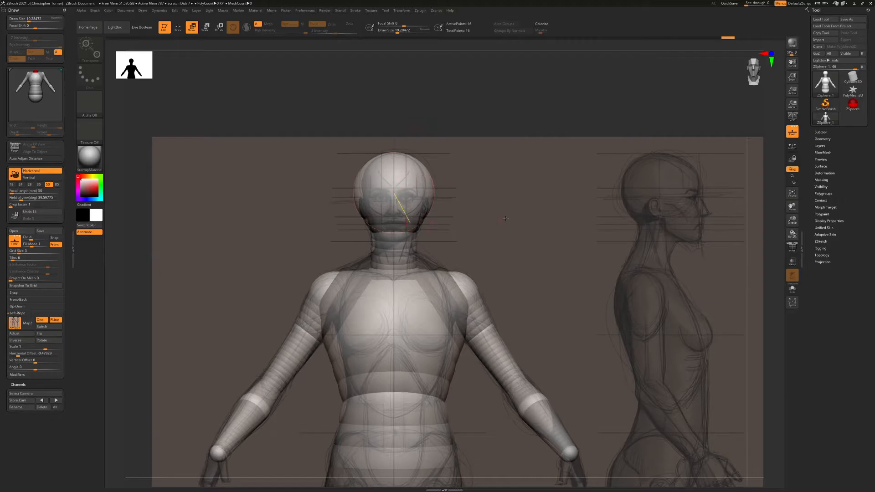
shift+drag(510, 196, 546, 196)
alt+drag(549, 254, 450, 163)
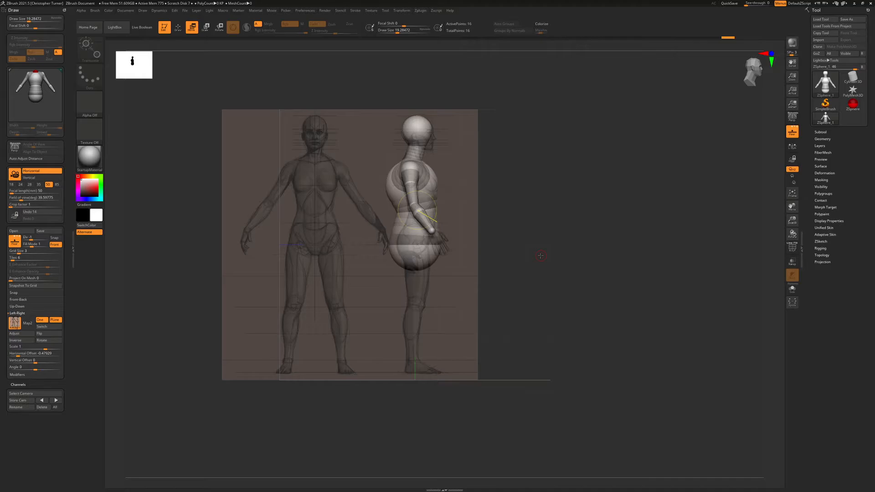
alt+drag(508, 211, 565, 225)
click(205, 27)
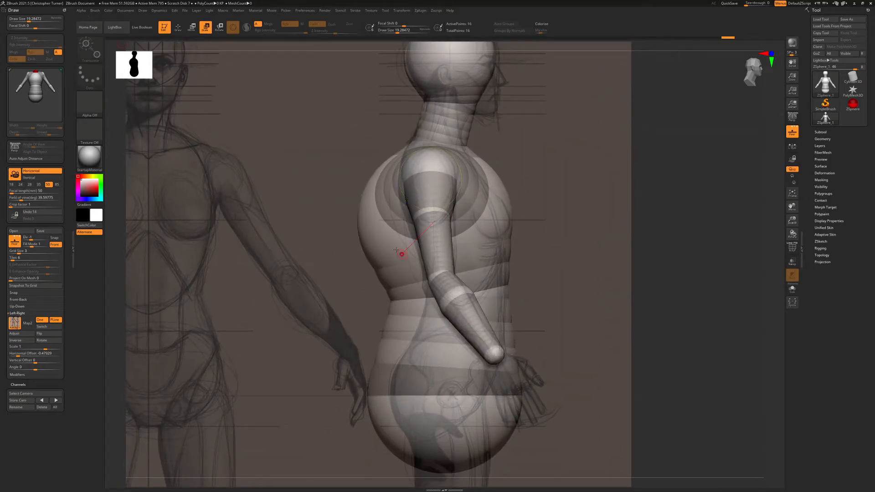
drag(376, 236, 372, 197)
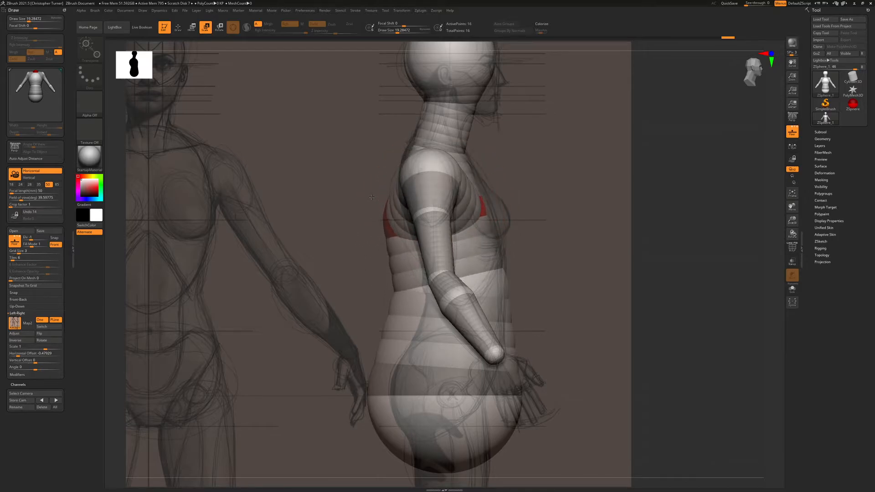
click(190, 27)
drag(383, 228, 391, 222)
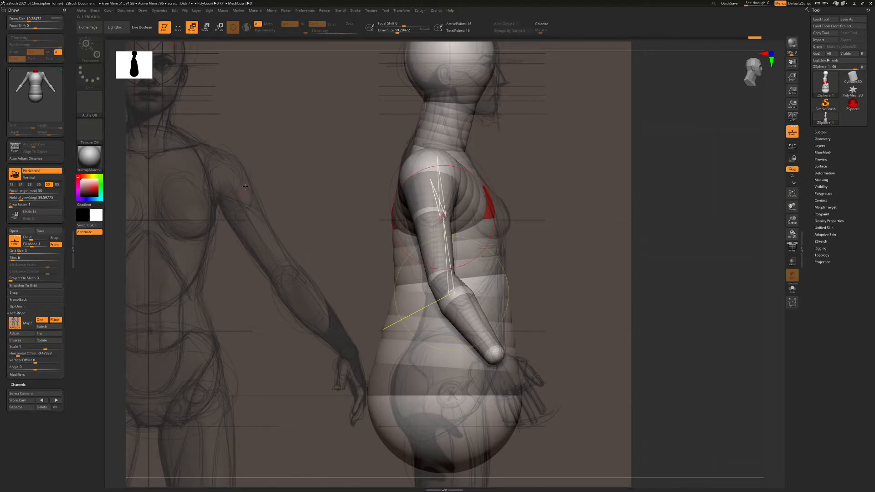
Scale the pelvis and waist ZSpheres down to the side reference and shift the waist forward to the belly line
alt+drag(244, 189, 278, 131)
click(210, 29)
mouse_move(445, 358)
mouse_down()
mouse_move(427, 367)
mouse_move(440, 330)
mouse_move(437, 366)
mouse_up()
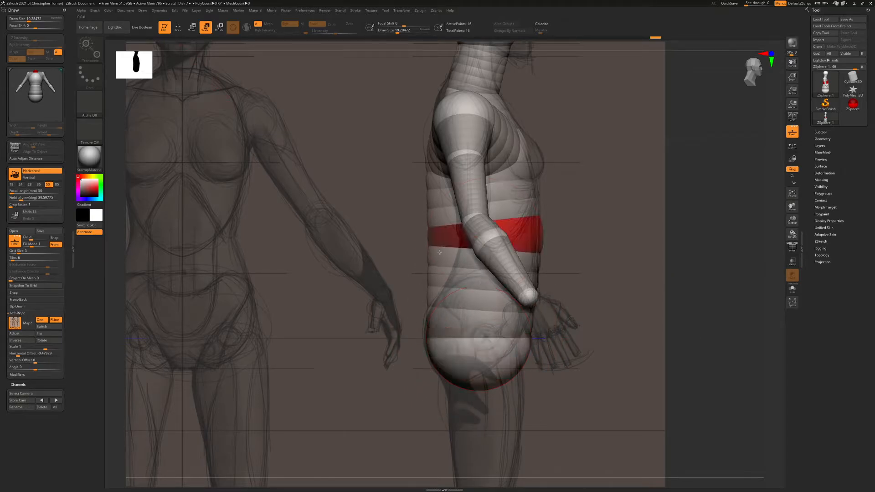
click(437, 222)
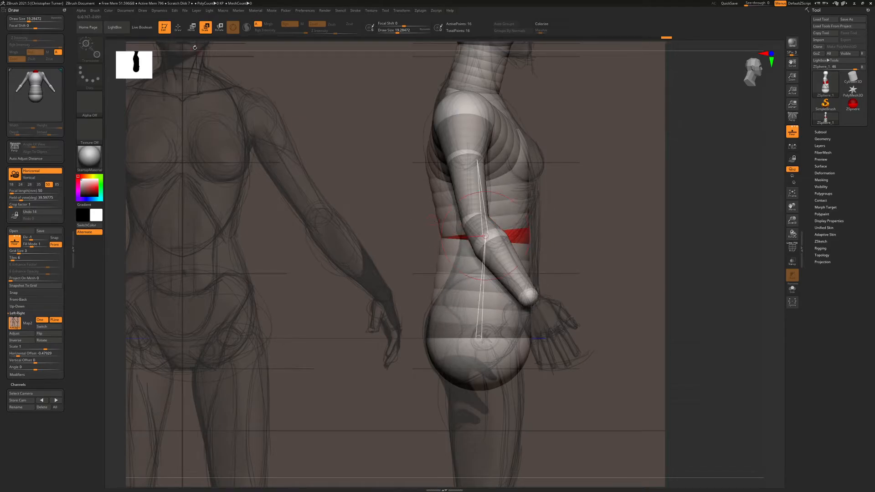
click(191, 27)
drag(514, 236, 522, 239)
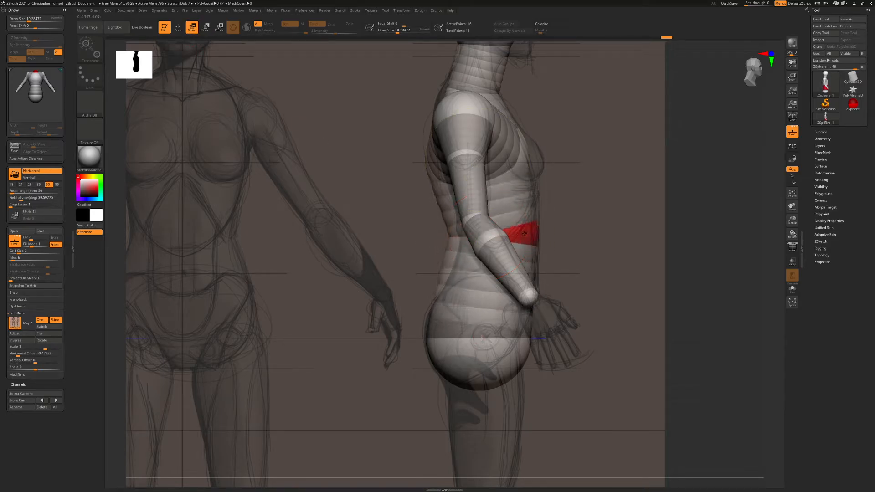
Raise the pelvis ZSphere to the crotch line of the references
drag(604, 349, 552, 272)
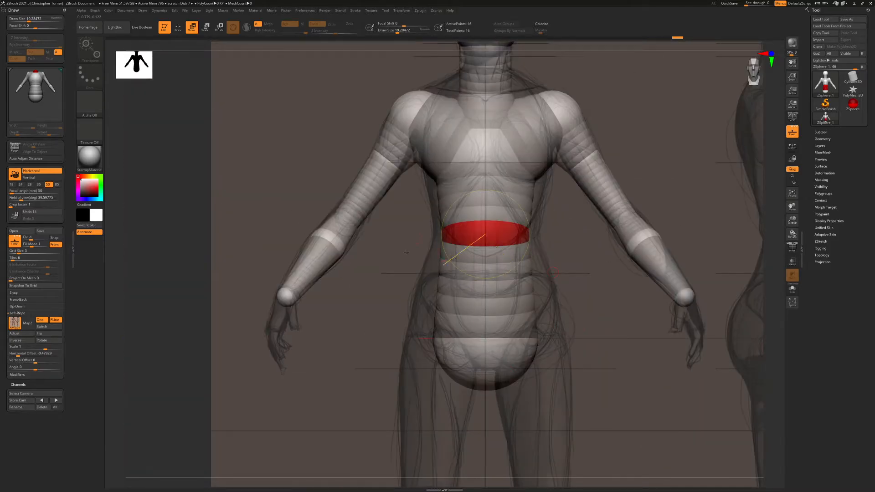
drag(446, 355, 429, 367)
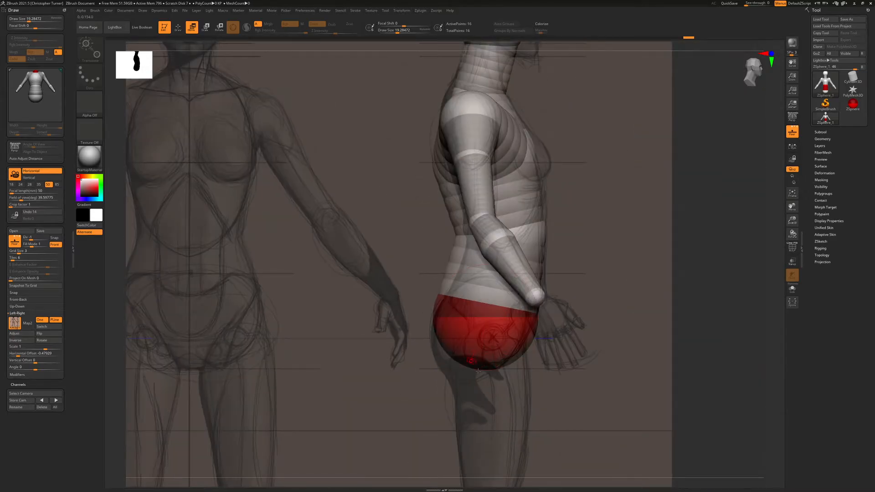
drag(490, 333, 346, 222)
Add mirrored hip ZSpheres to the sides of the pelvis, resize them and move them slightly inward
key(q)
mouse_move(226, 198)
mouse_down()
mouse_move(442, 318)
mouse_move(508, 319)
mouse_move(604, 279)
mouse_up()
click(204, 31)
click(206, 27)
drag(428, 296, 396, 276)
key(w)
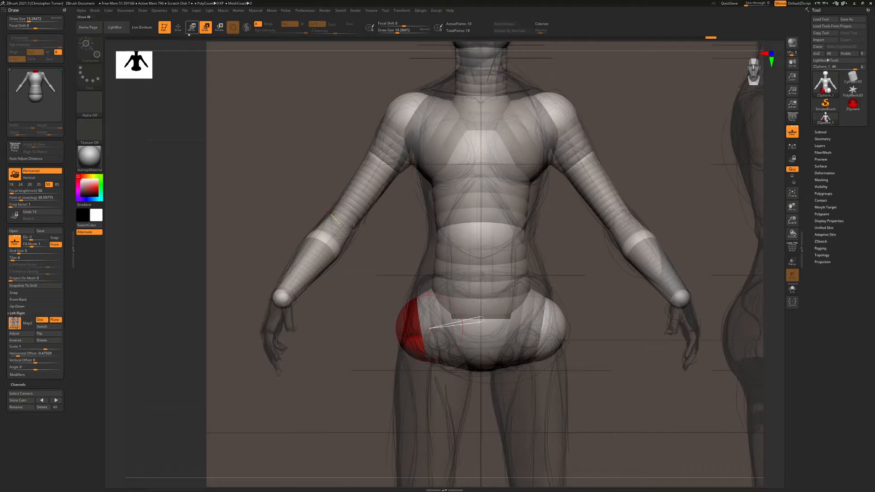
drag(407, 342, 416, 341)
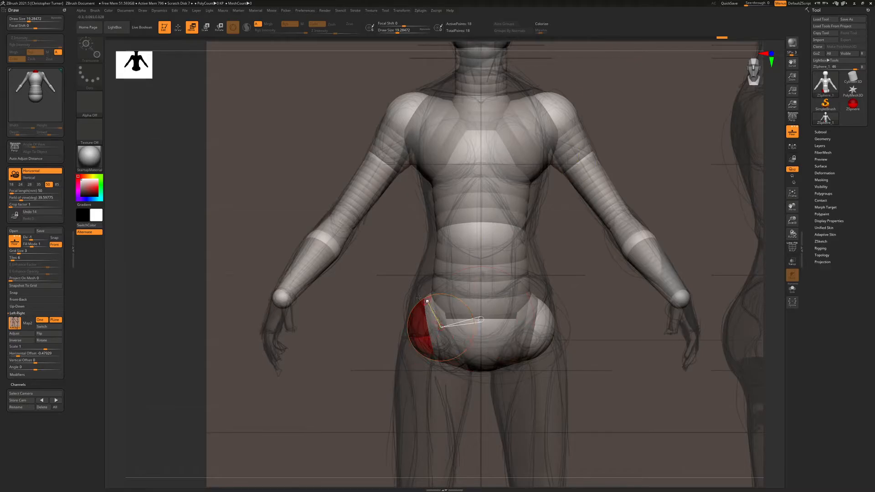
Add mirrored leg ZSpheres to the undersides of the hip ZSpheres, working from below the figure
ctrl+right_drag(608, 357, 607, 428)
alt+right_drag(341, 296, 347, 223)
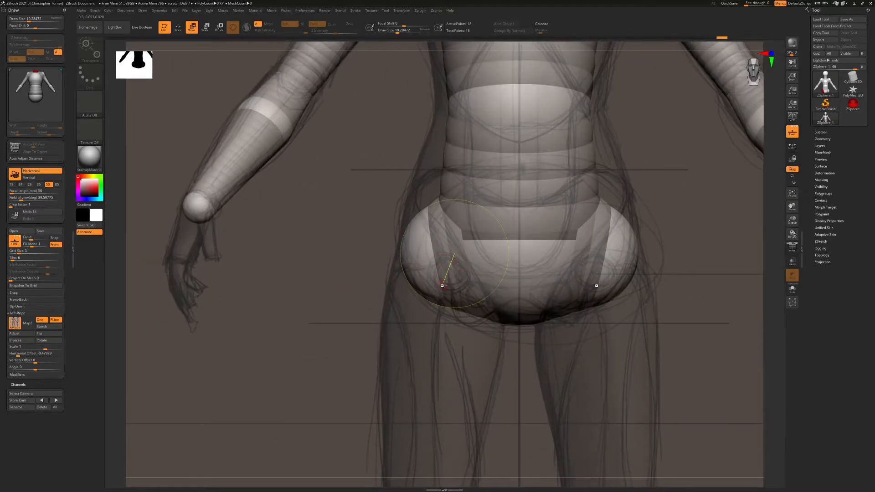
ctrl+right_drag(361, 336, 361, 132)
click(178, 27)
mouse_move(291, 273)
right_down()
mouse_move(380, 284)
mouse_move(394, 159)
right_up()
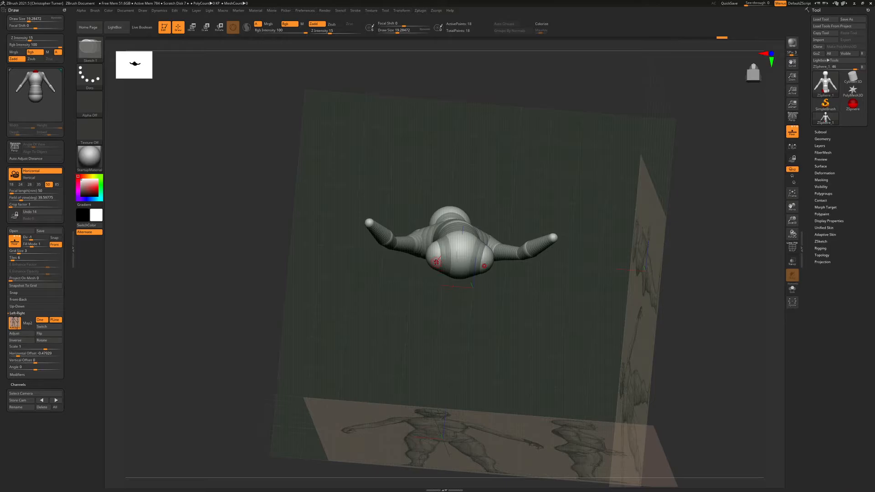
drag(436, 260, 450, 248)
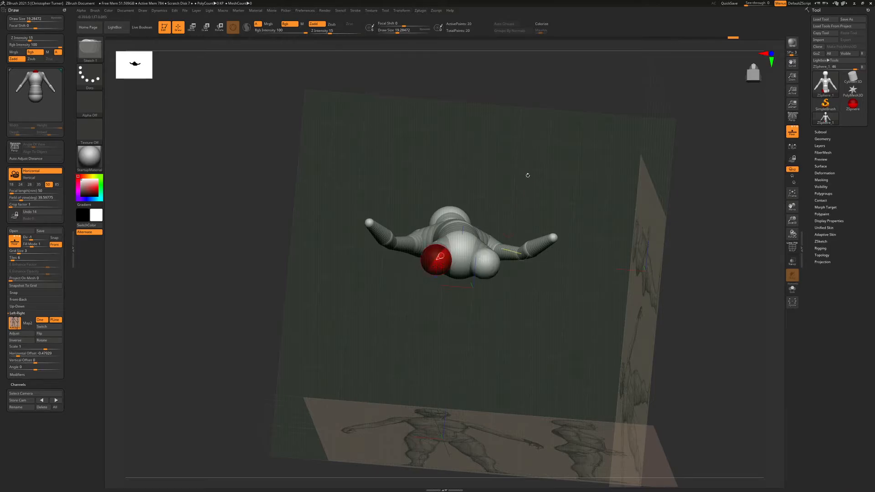
shift+right_drag(527, 176, 528, 235)
Move the leg ZSpheres down to the ankles and scale them down to the ankle width of the front reference
click(201, 28)
click(193, 28)
ctrl+right_drag(428, 392, 440, 236)
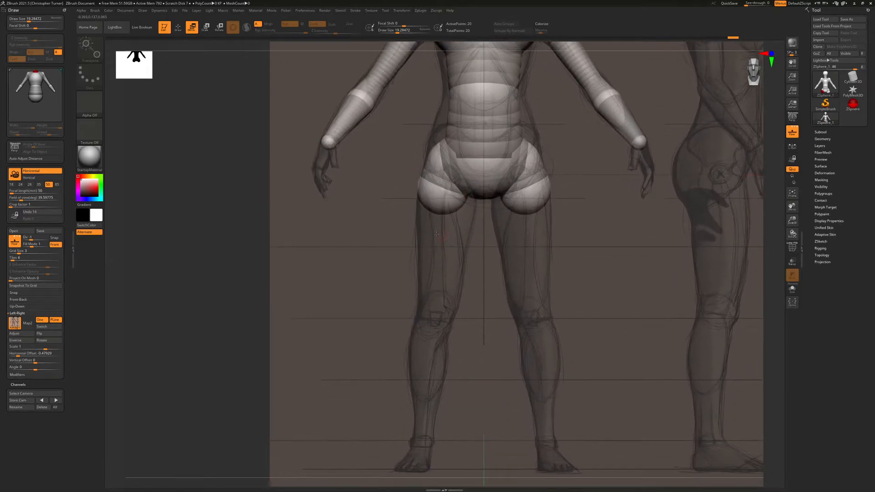
drag(443, 203, 401, 368)
click(206, 28)
click(190, 28)
drag(422, 450, 542, 371)
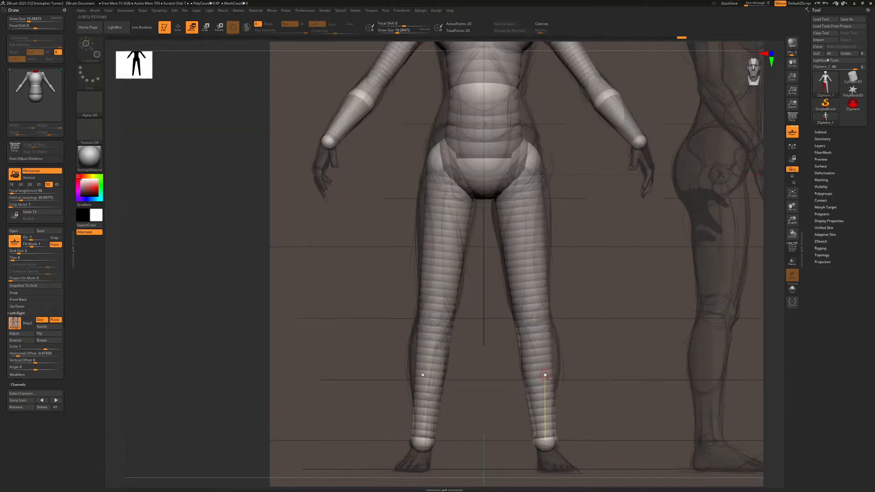
Insert mirrored knee ZSpheres at the knee line and shift them forward to match the side reference
ctrl+right_drag(605, 120, 652, 346)
alt+right_drag(652, 347, 649, 363)
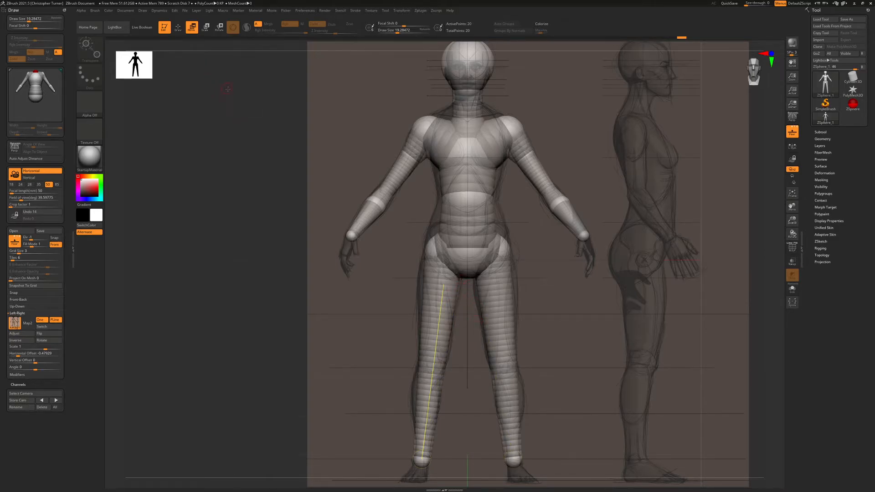
click(178, 27)
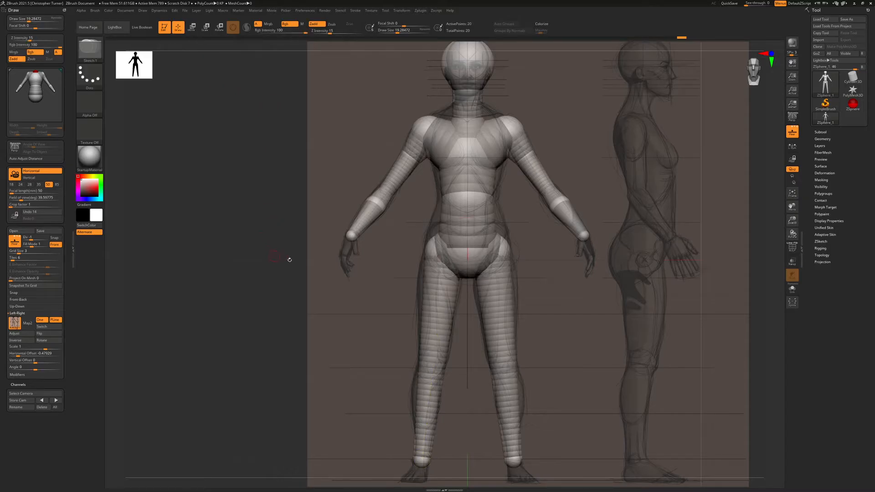
click(430, 367)
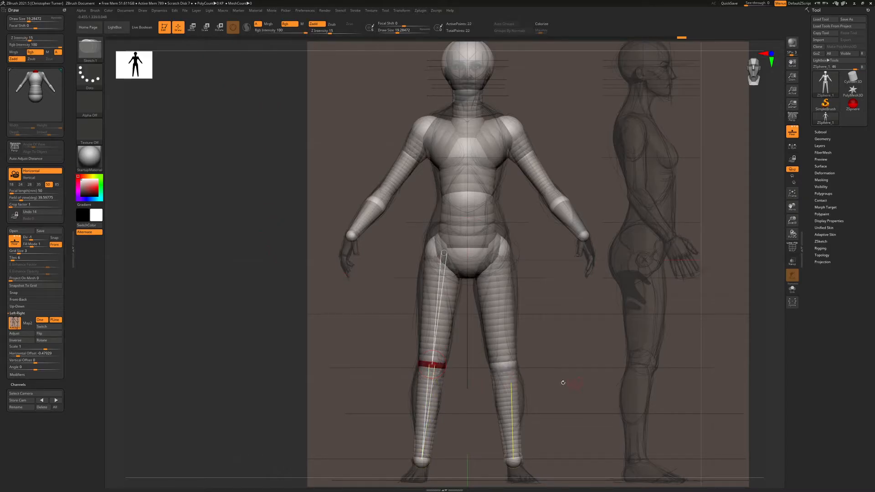
drag(319, 278, 565, 344)
alt+drag(634, 340, 646, 336)
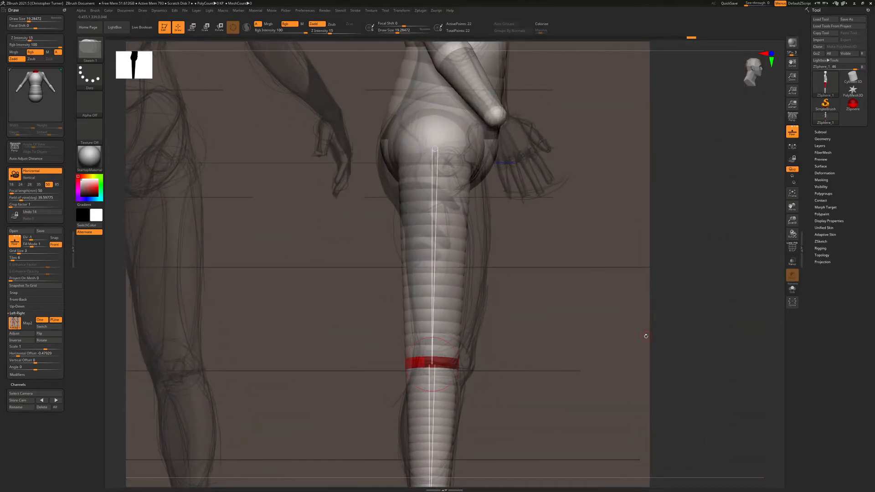
drag(619, 267, 560, 199)
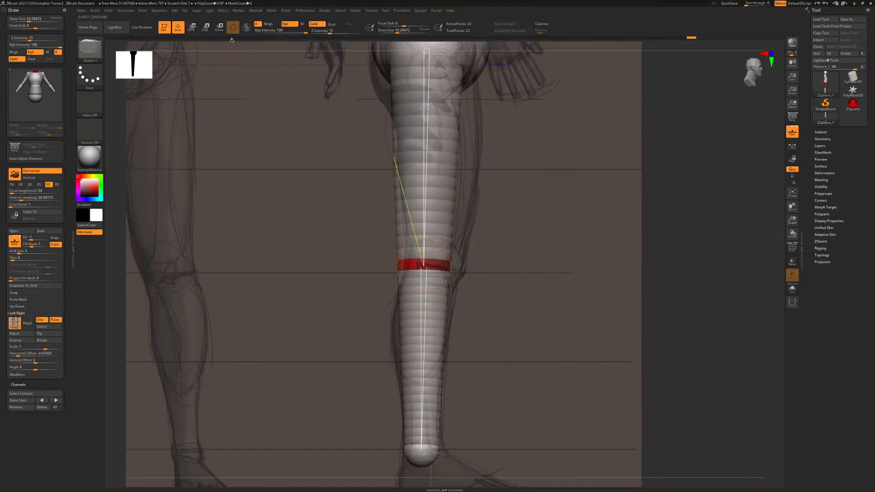
click(192, 27)
drag(424, 266, 443, 266)
Insert mirrored ZSpheres at the mid-thigh and mid-calf guide lines of the legs
ctrl+right_drag(444, 267, 422, 181)
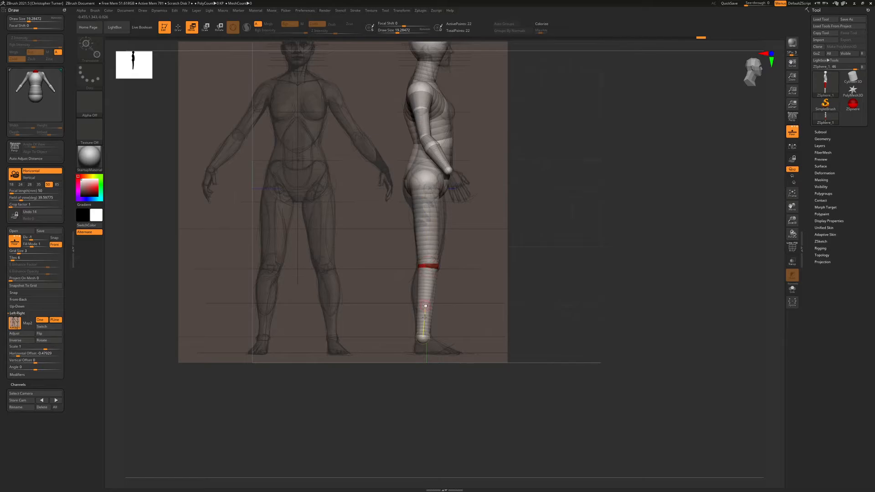
ctrl+right_drag(454, 283, 458, 364)
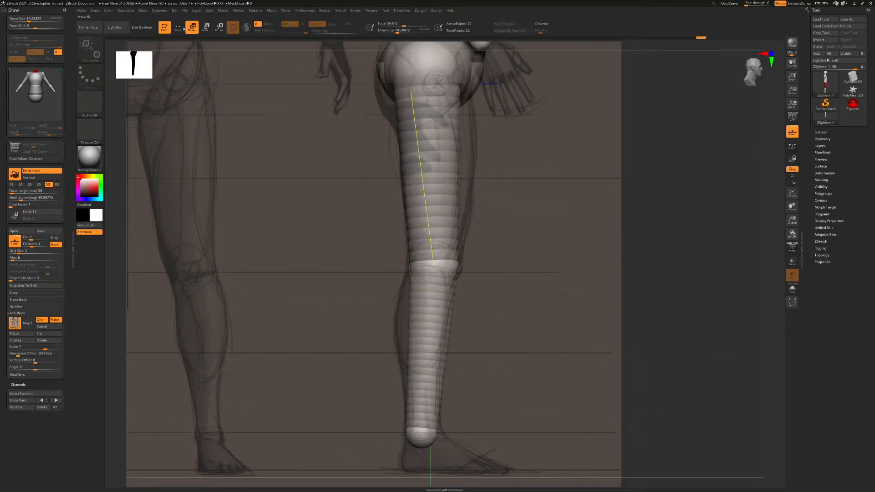
key(q)
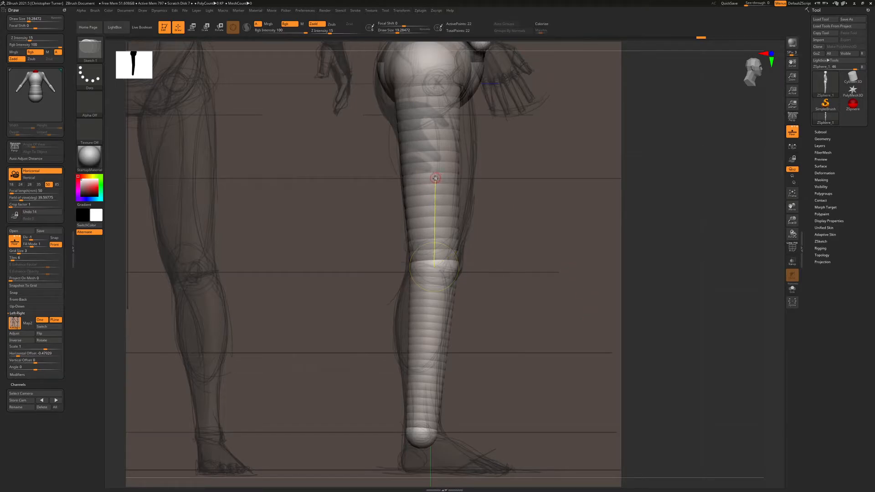
click(431, 179)
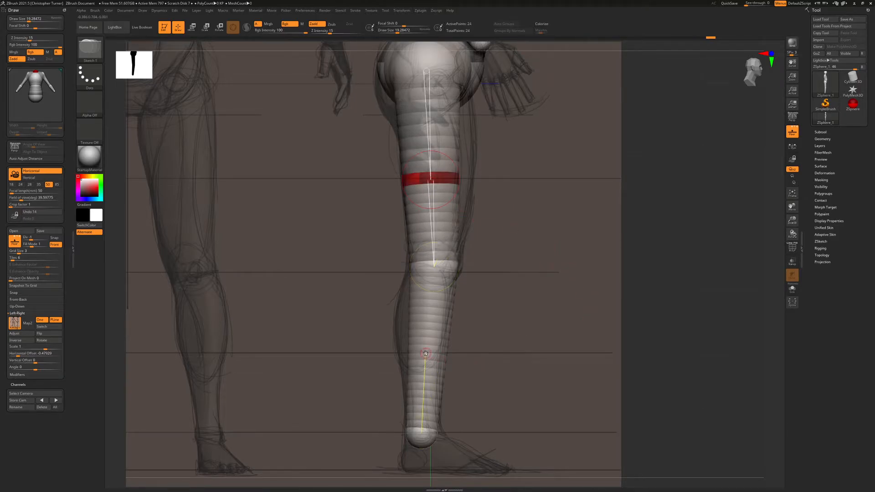
click(422, 352)
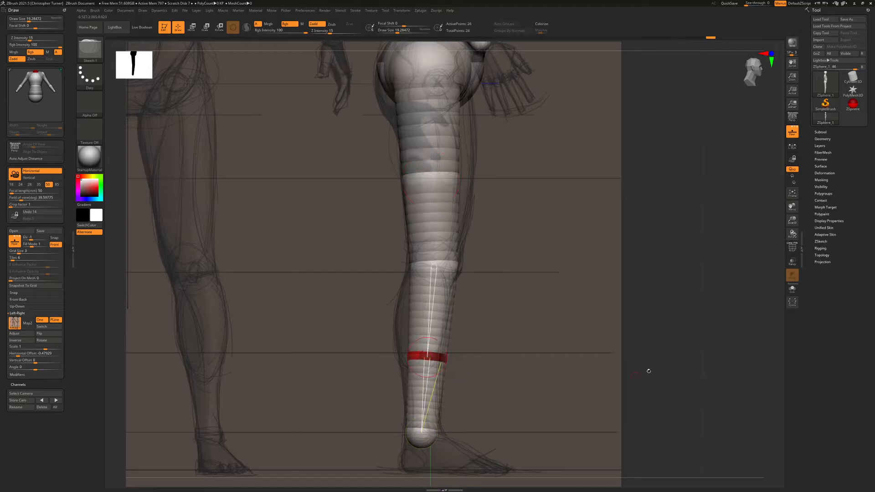
Move the mid-thigh ZSpheres slightly forward and scale up the thigh and calf ZSpheres to fill the side reference
click(192, 27)
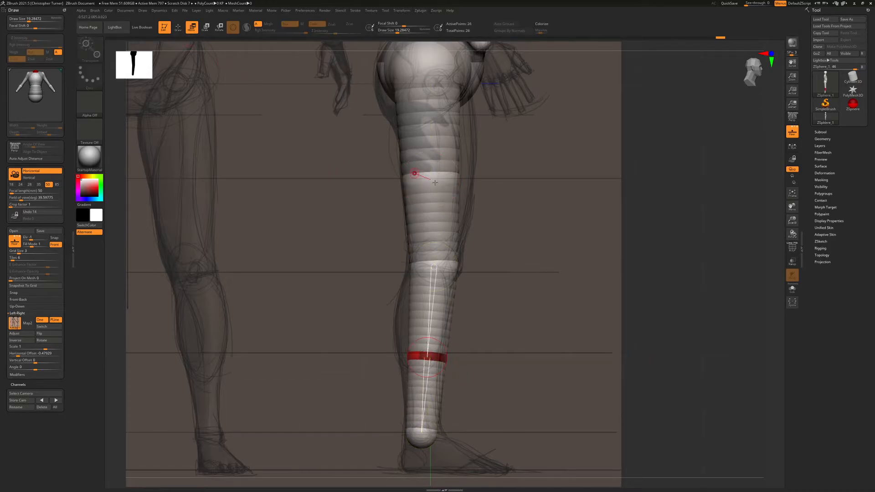
drag(432, 176, 440, 178)
key(e)
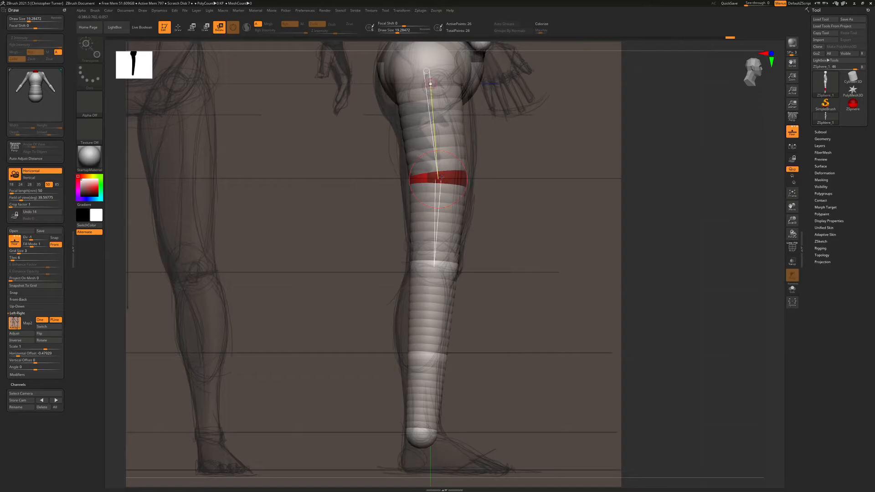
drag(441, 177, 440, 239)
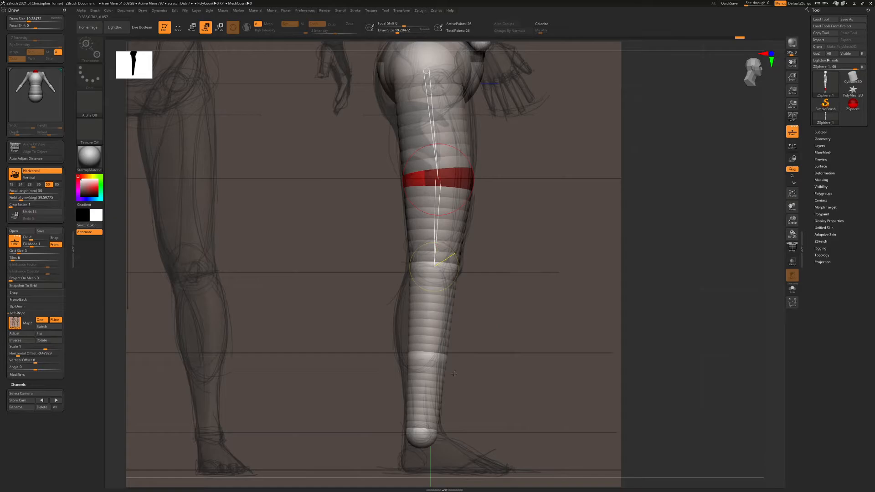
drag(421, 363, 434, 437)
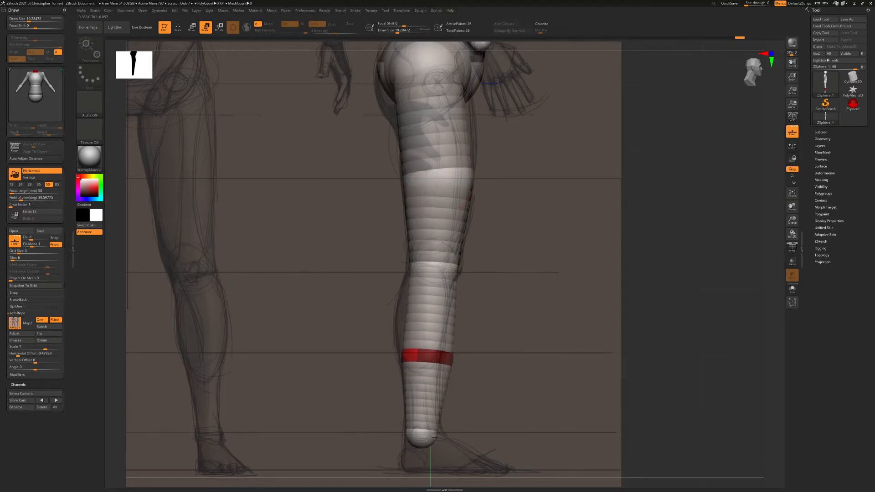
Move the calf ZSpheres up and back to the calf bulge and check the legs in front view
key(q)
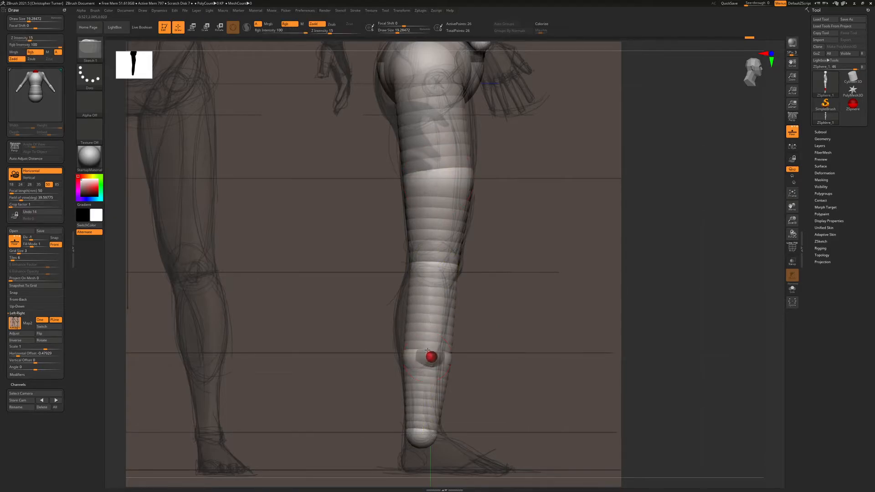
key(w)
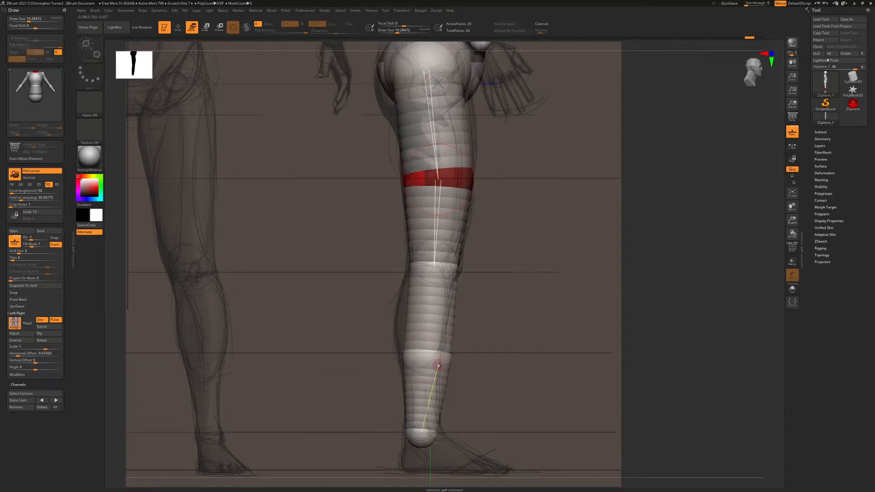
drag(437, 356, 431, 335)
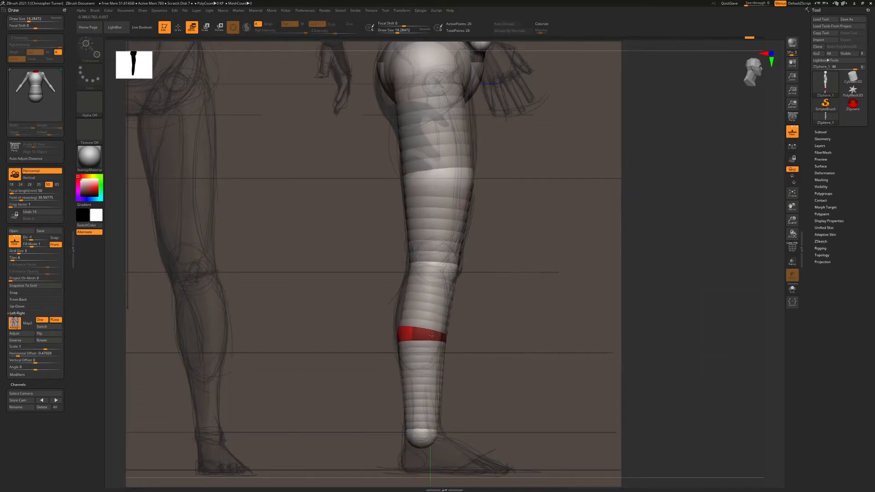
drag(565, 347, 507, 359)
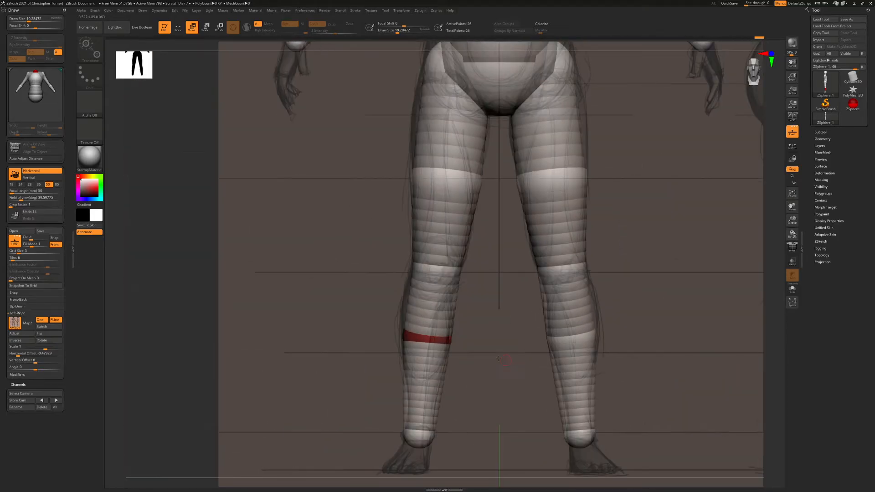
Nudge the calf ZSpheres outward to the front reference and scale down the ankle ZSpheres to the ankle width
drag(439, 341, 438, 342)
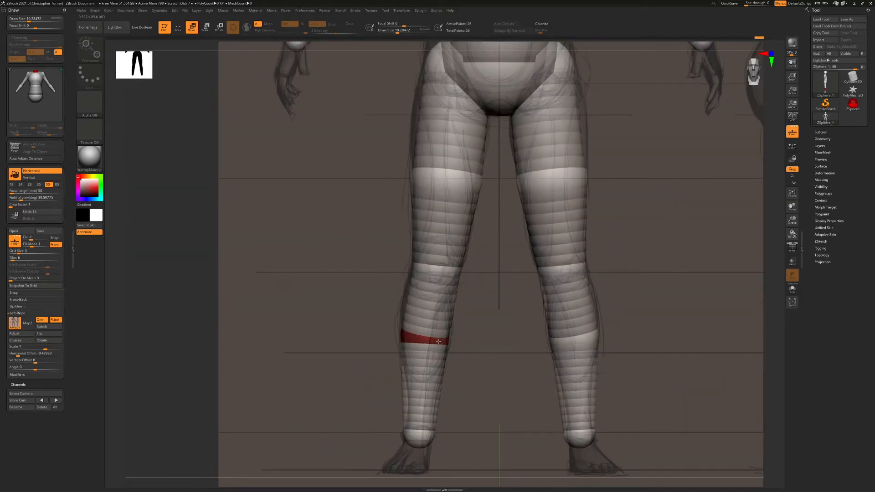
alt+drag(503, 426, 468, 329)
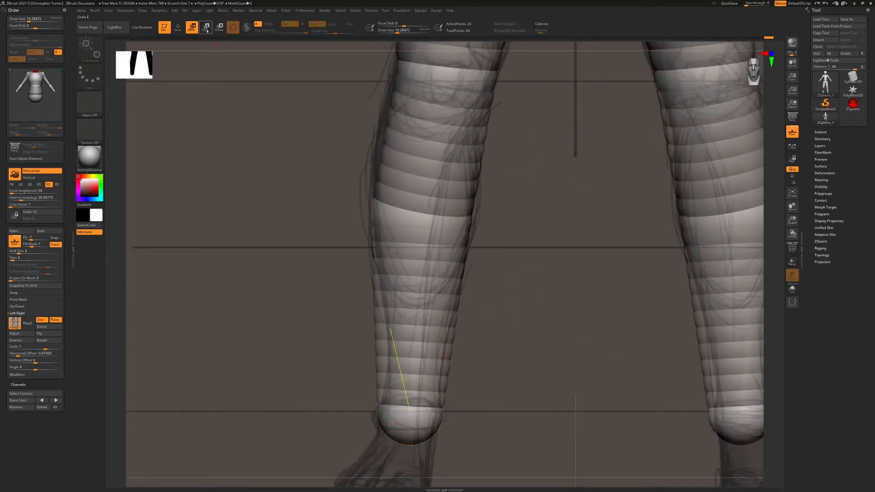
key(e)
drag(396, 430, 386, 353)
alt+right_drag(723, 389, 663, 345)
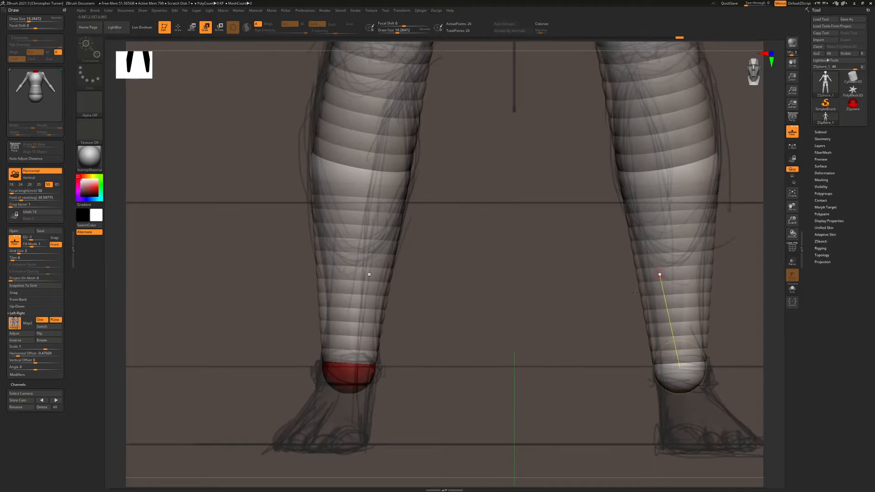
ctrl+right_drag(560, 296, 558, 282)
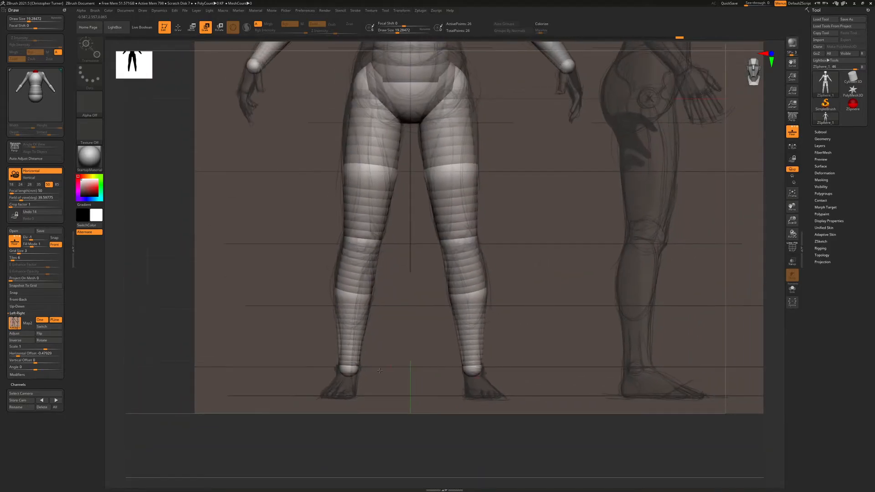
Add mirrored ZSpheres below the ankles and move them down and back to the heels of the side reference
click(178, 27)
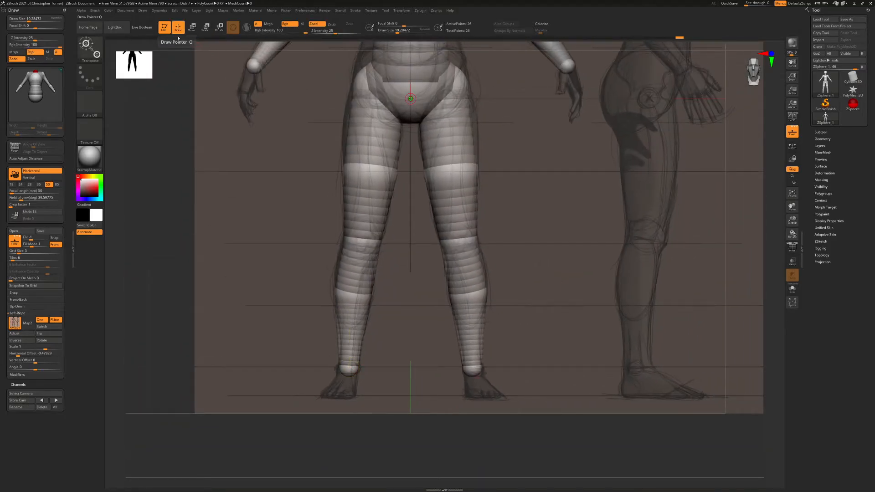
mouse_move(410, 367)
right_down()
mouse_move(455, 344)
mouse_move(355, 371)
mouse_move(456, 319)
mouse_move(485, 315)
mouse_move(501, 363)
mouse_move(586, 306)
right_up()
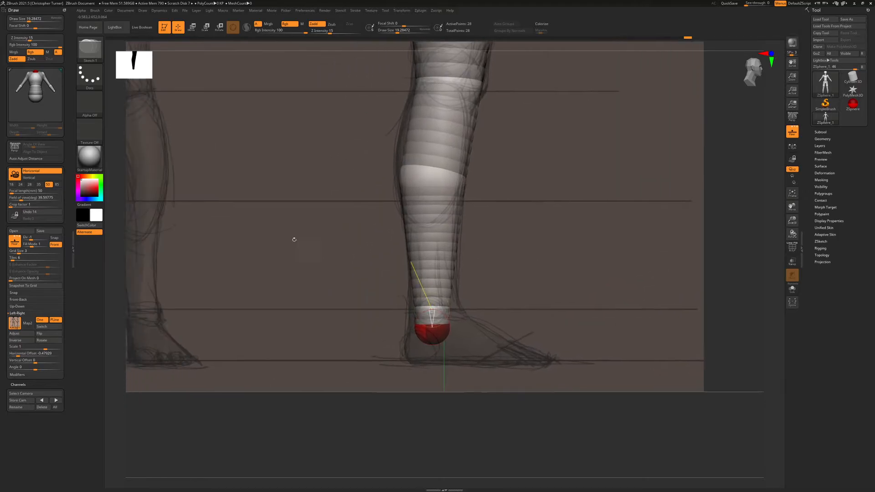
click(193, 27)
drag(428, 343, 418, 359)
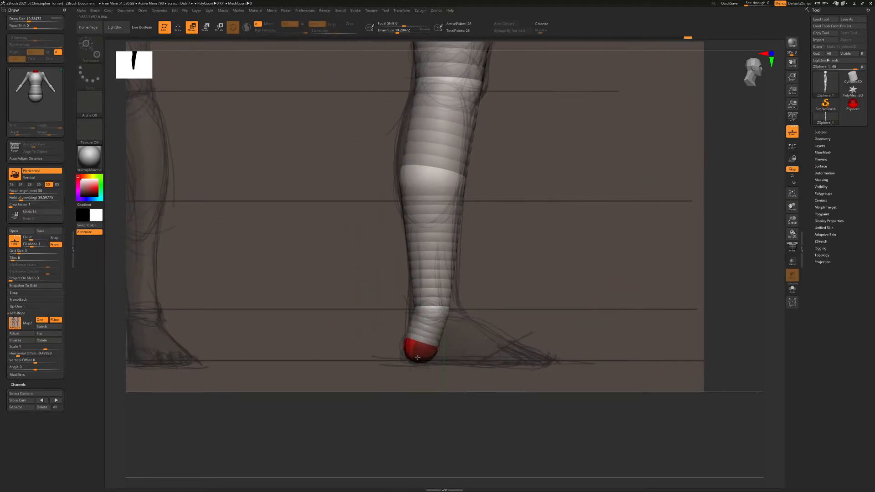
right_drag(561, 343, 492, 342)
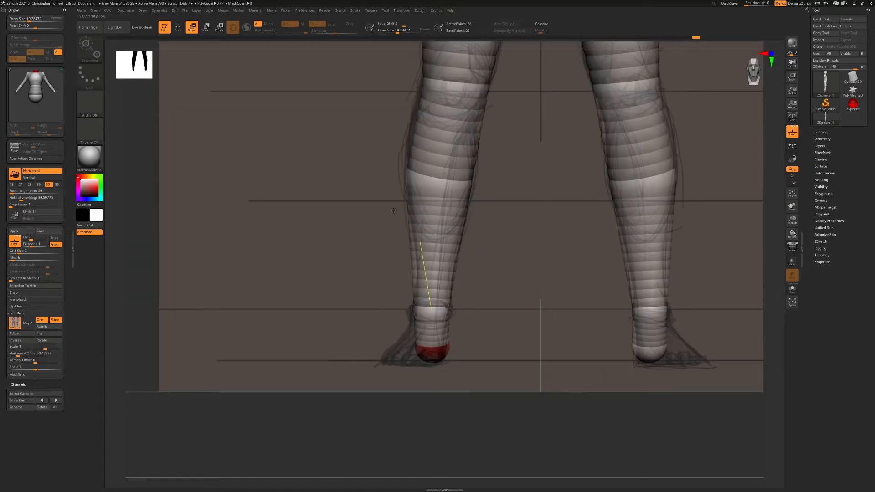
Add mirrored ZSpheres on the heels and pull them forward to the balls of the feet in side view
click(178, 25)
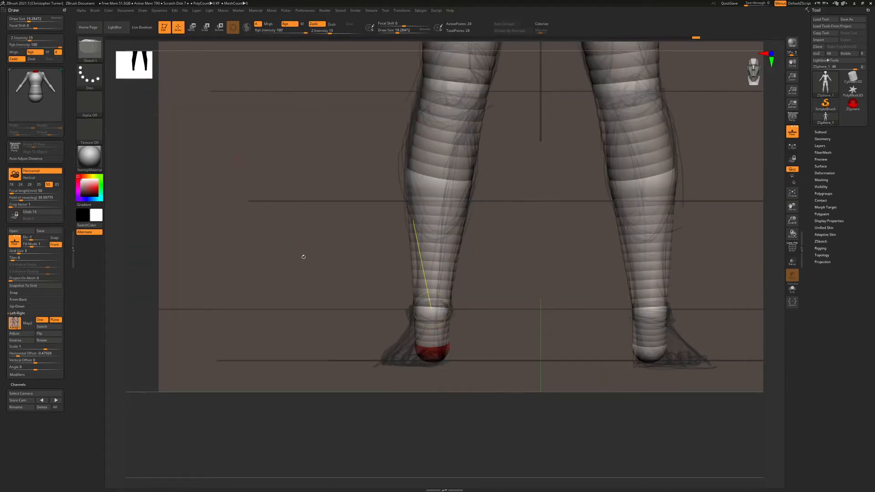
shift+click(428, 354)
right_drag(492, 333, 557, 319)
key(w)
mouse_move(444, 352)
mouse_down()
mouse_move(545, 347)
mouse_move(504, 347)
mouse_up()
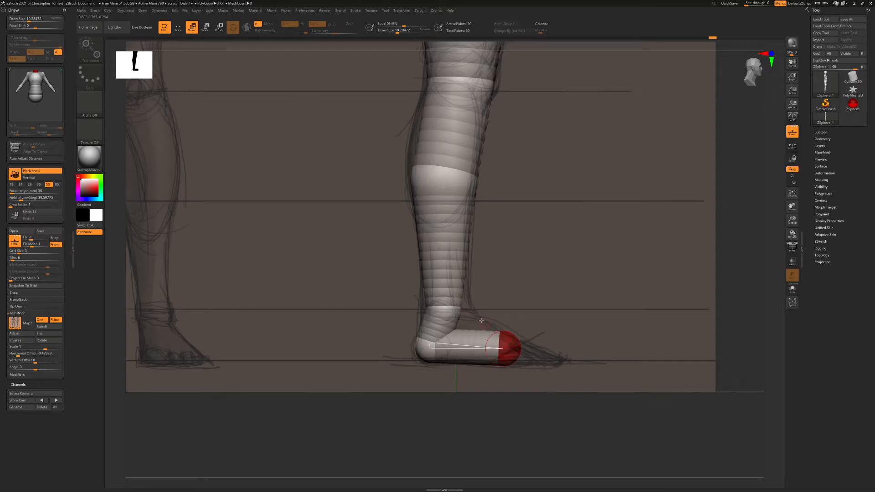
Shift the ball-of-foot ZSpheres slightly outward in front view and check the foot angle from underneath
right_drag(546, 316, 486, 318)
right_drag(519, 271, 523, 298)
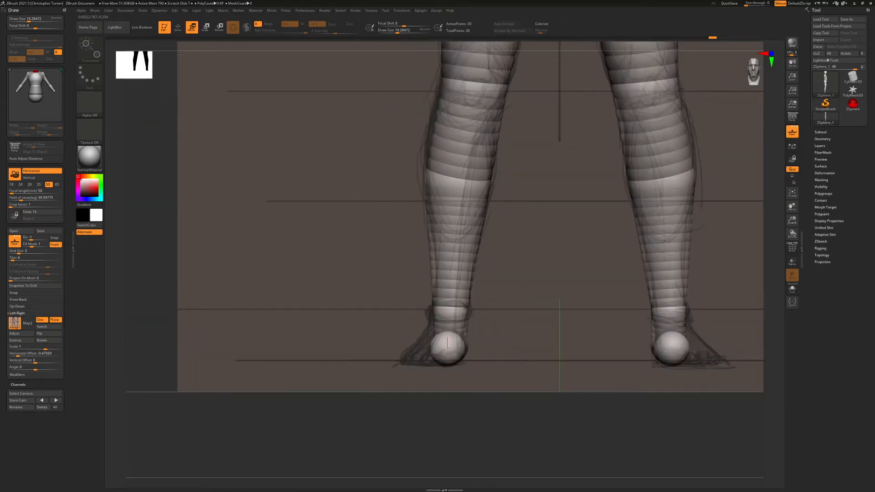
click(177, 29)
click(197, 30)
drag(444, 353, 438, 353)
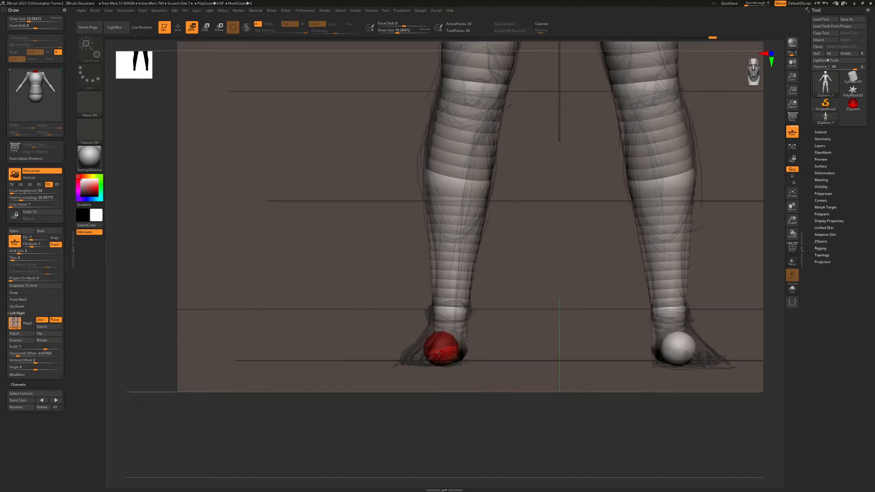
right_drag(439, 353, 437, 239)
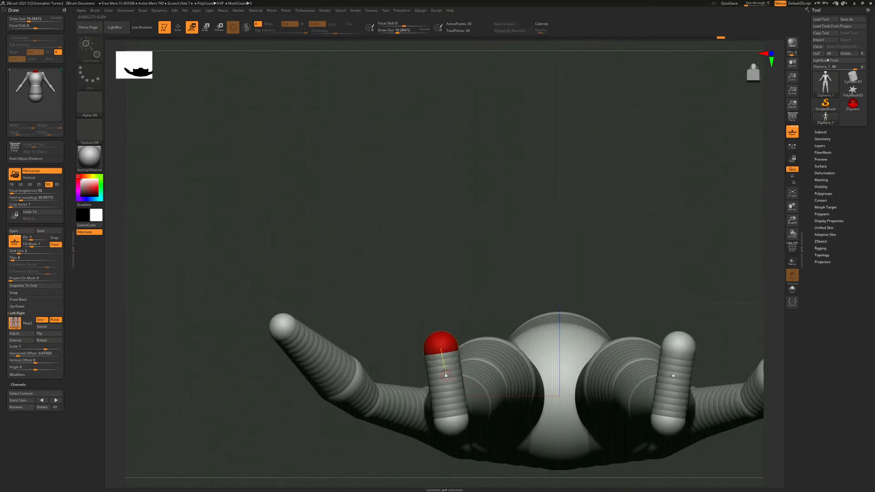
right_drag(450, 365, 484, 132)
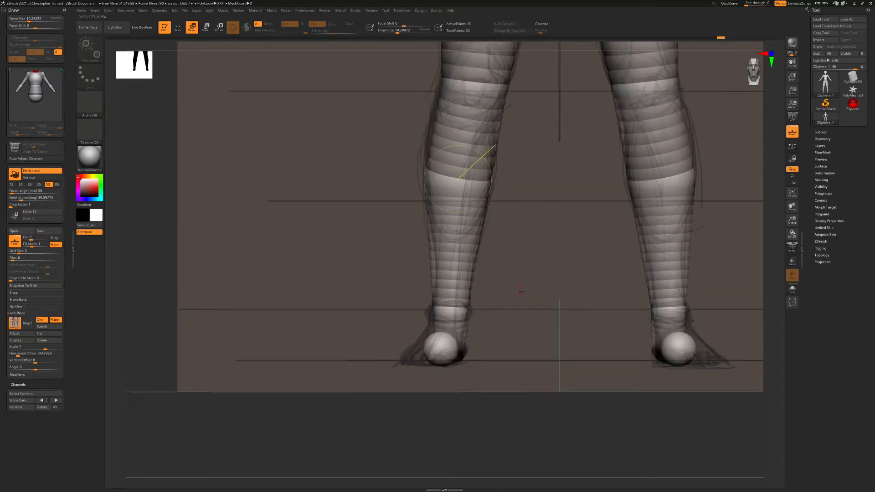
Add a large big-toe ZSphere and four smaller toe ZSpheres across the front of each foot
click(175, 27)
mouse_move(289, 255)
right_down()
mouse_move(479, 319)
mouse_move(548, 363)
mouse_move(580, 331)
mouse_move(561, 365)
right_up()
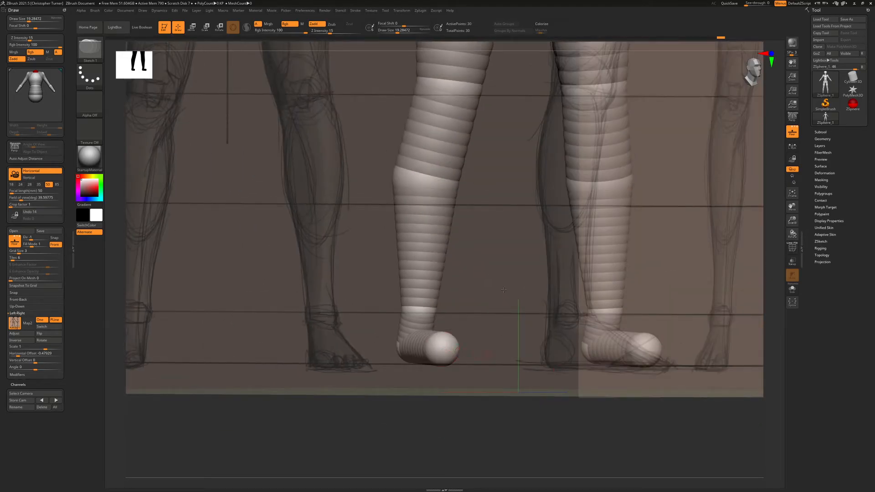
key(f)
right_drag(504, 290, 600, 237)
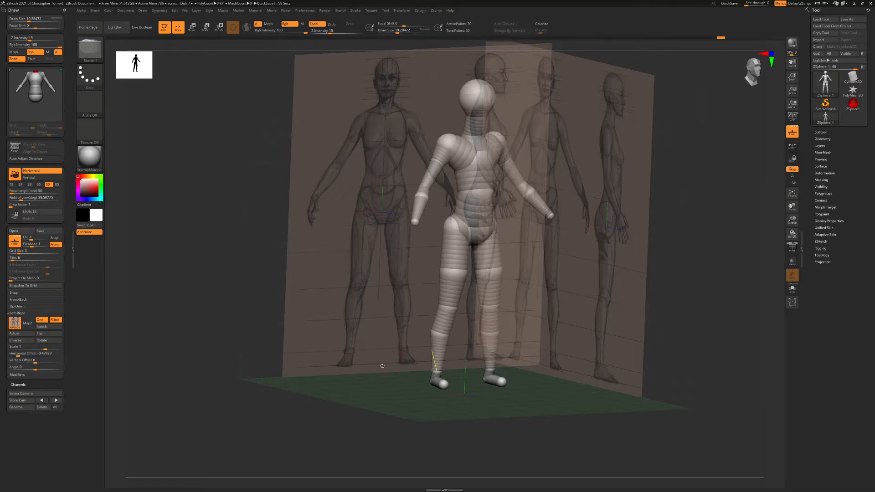
alt+drag(381, 372, 445, 403)
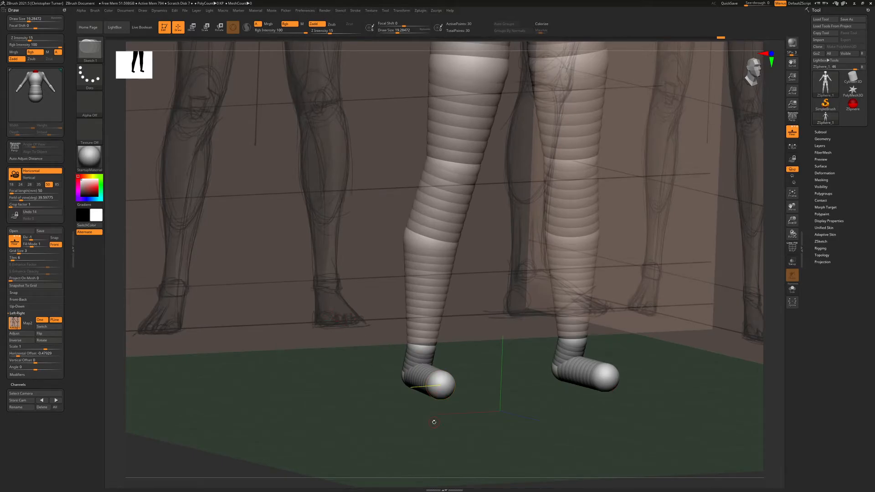
shift+drag(528, 400, 506, 407)
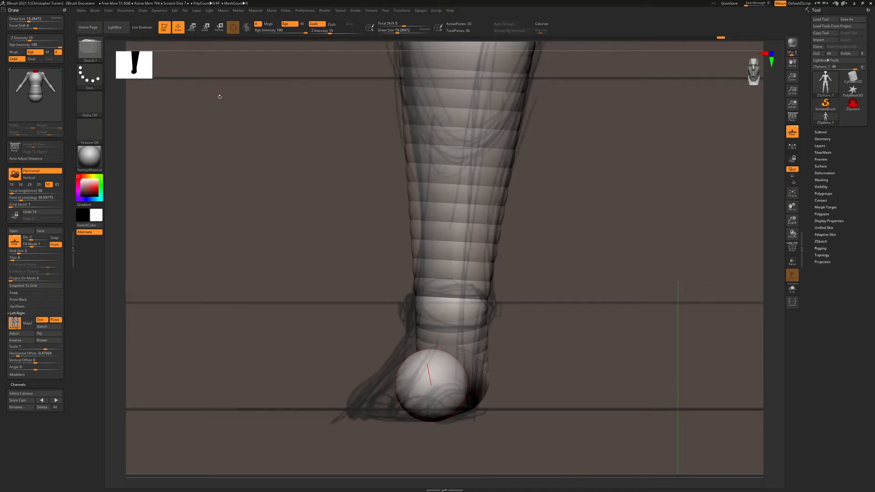
mouse_move(445, 399)
mouse_down()
mouse_move(455, 404)
mouse_move(414, 402)
mouse_up()
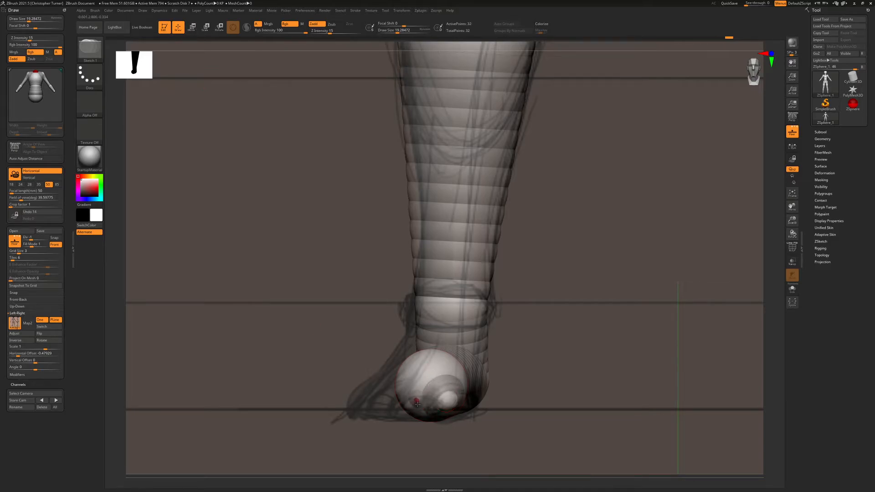
drag(550, 361, 575, 362)
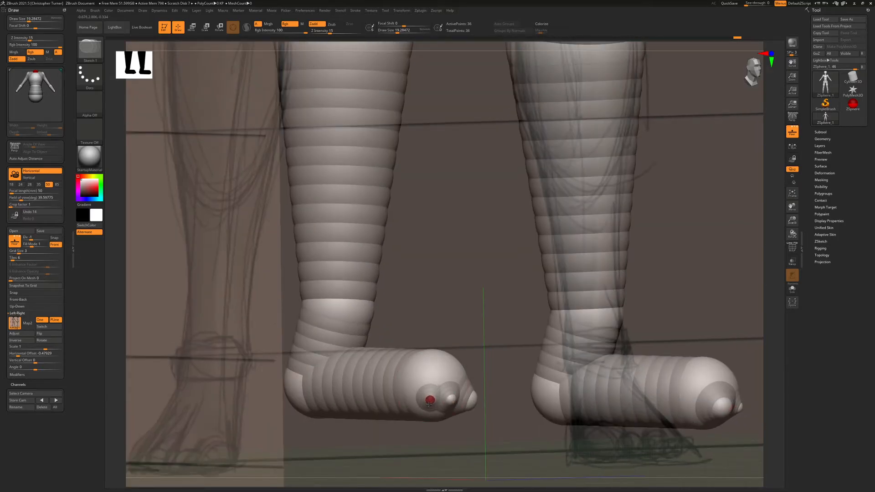
drag(412, 398, 395, 377)
Reposition the toe ZSpheres along the front of the foot so they follow a curved toe line
key(w)
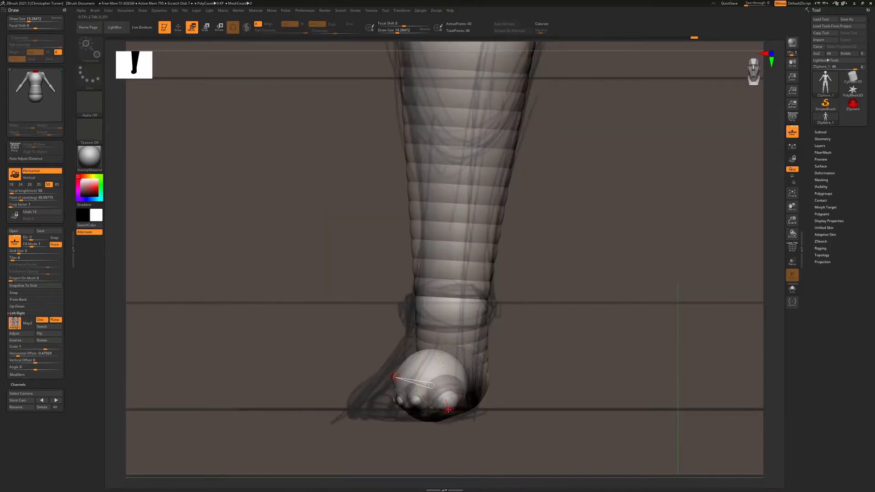
drag(449, 403, 451, 398)
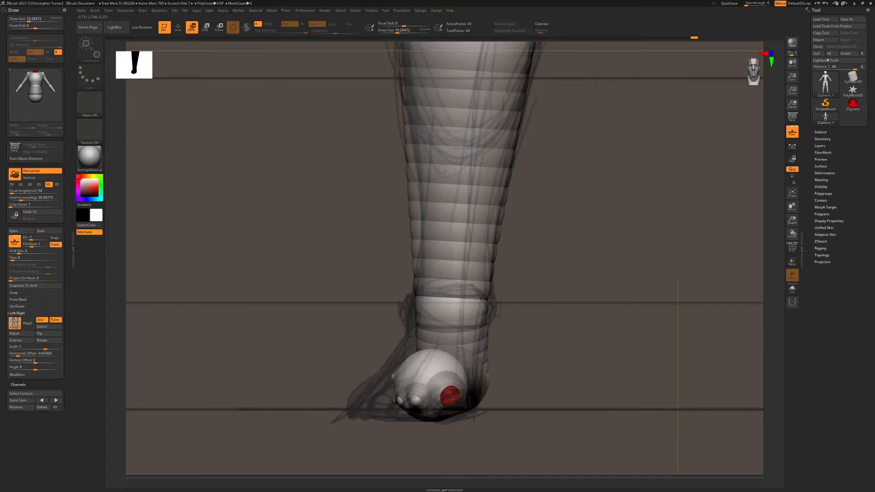
click(423, 397)
right_drag(414, 392, 411, 340)
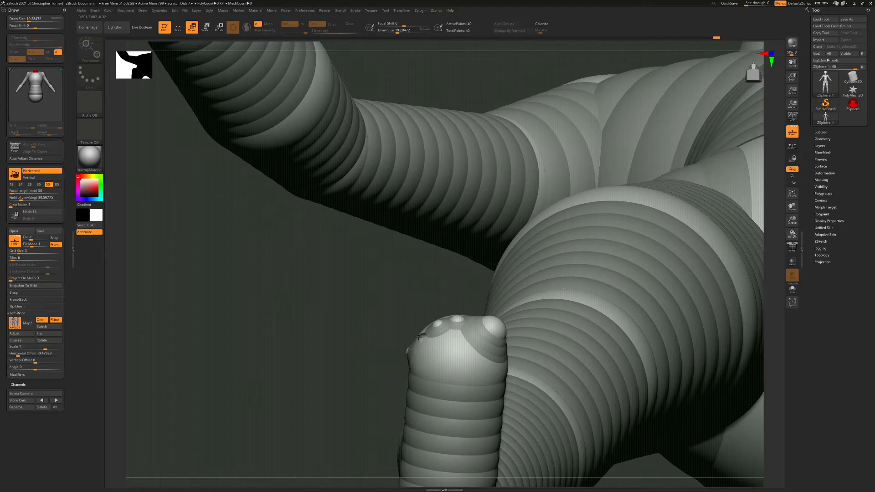
right_drag(417, 336, 385, 345)
drag(386, 345, 412, 349)
mouse_move(412, 351)
right_down()
mouse_move(499, 271)
mouse_move(271, 180)
mouse_move(462, 379)
right_up()
Add another ZSphere on the end of each of the five toes
key(q)
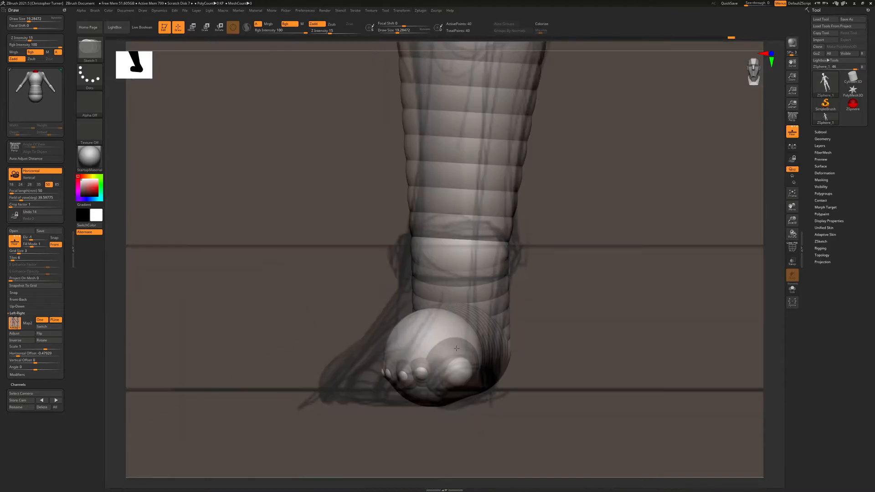
click(457, 372)
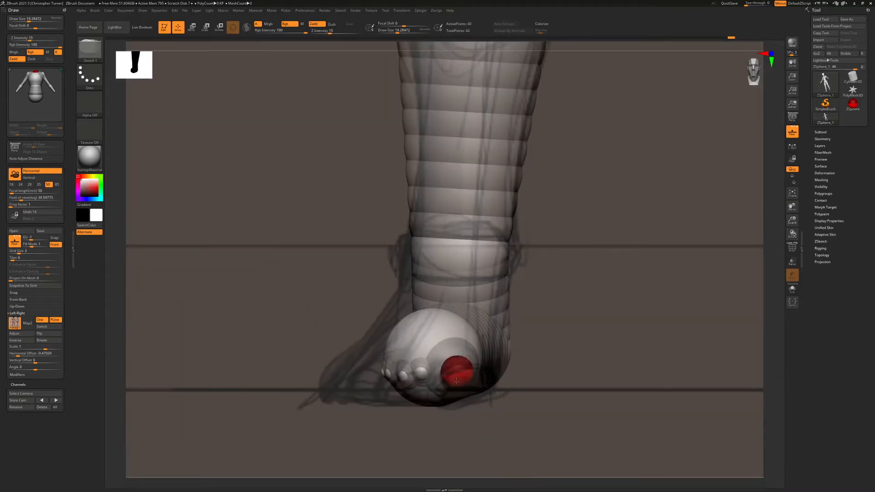
click(421, 372)
click(404, 377)
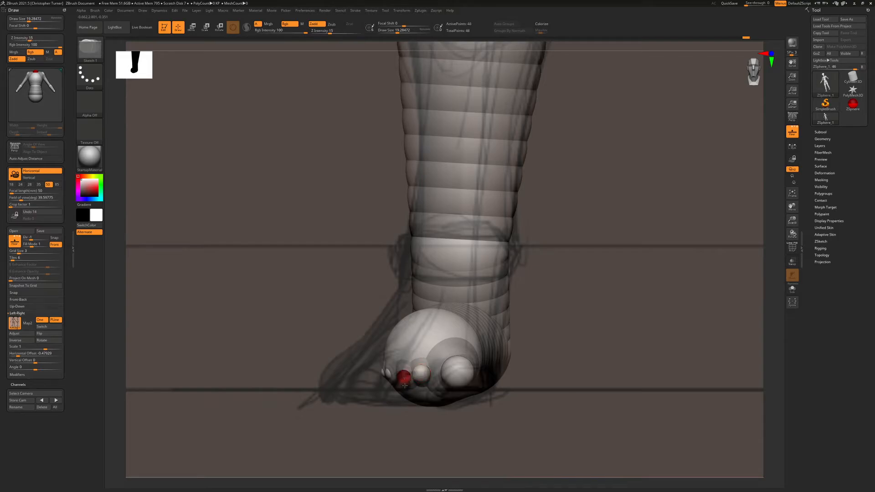
click(388, 374)
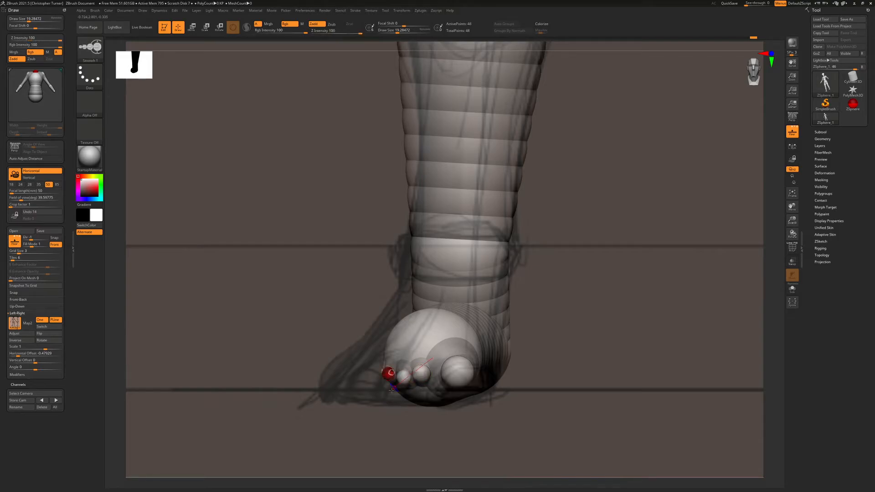
drag(257, 338, 346, 342)
click(378, 372)
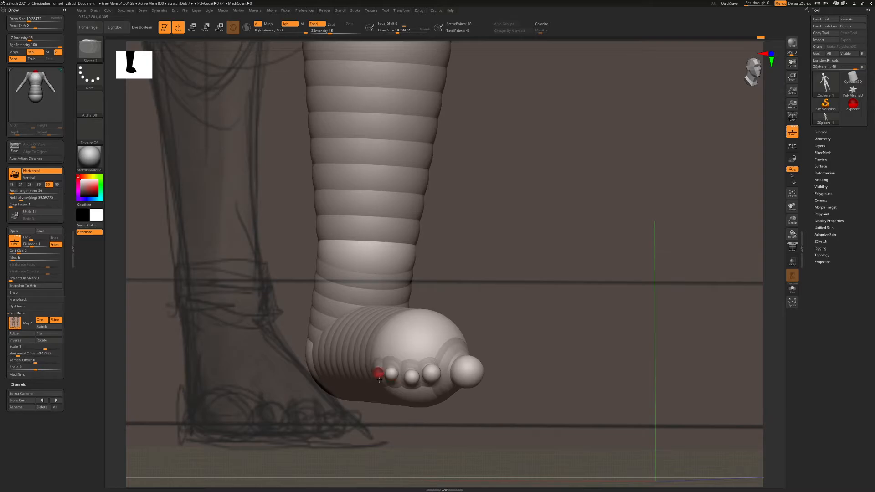
Pull the five toe-tip ZSpheres forward to staggered lengths and spread the outer toes, working from the underside
click(192, 28)
drag(524, 328, 524, 205)
drag(455, 302, 451, 272)
click(412, 311)
drag(411, 310, 406, 302)
drag(394, 332, 394, 316)
mouse_move(379, 345)
mouse_down()
mouse_move(378, 322)
mouse_move(380, 330)
mouse_up()
drag(372, 365, 368, 349)
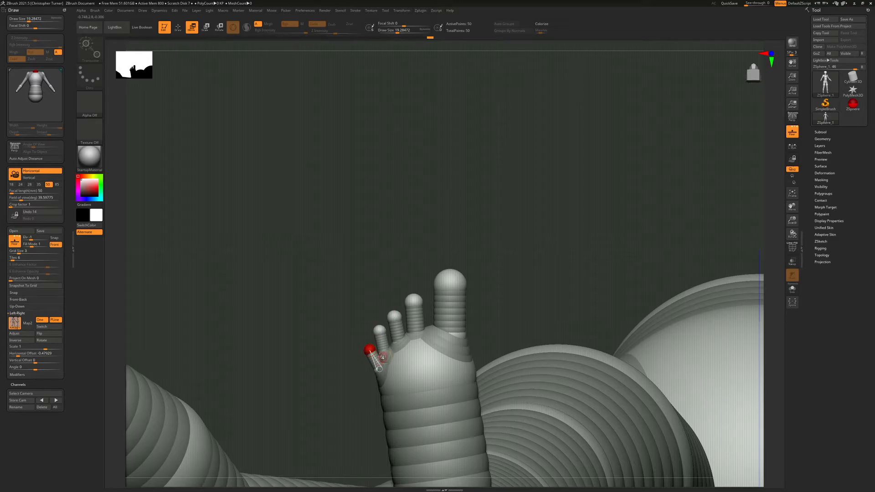
click(379, 328)
drag(380, 327, 376, 327)
Lengthen the big toe and the smaller toes in side view to approach the tip of the reference foot
mouse_move(451, 300)
mouse_down()
mouse_move(497, 294)
mouse_move(487, 307)
mouse_move(540, 307)
mouse_move(661, 296)
mouse_up()
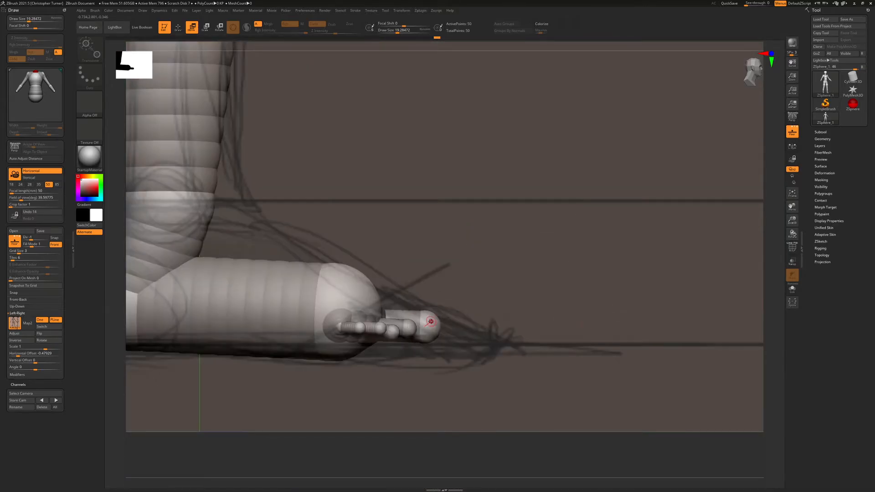
drag(445, 327, 468, 329)
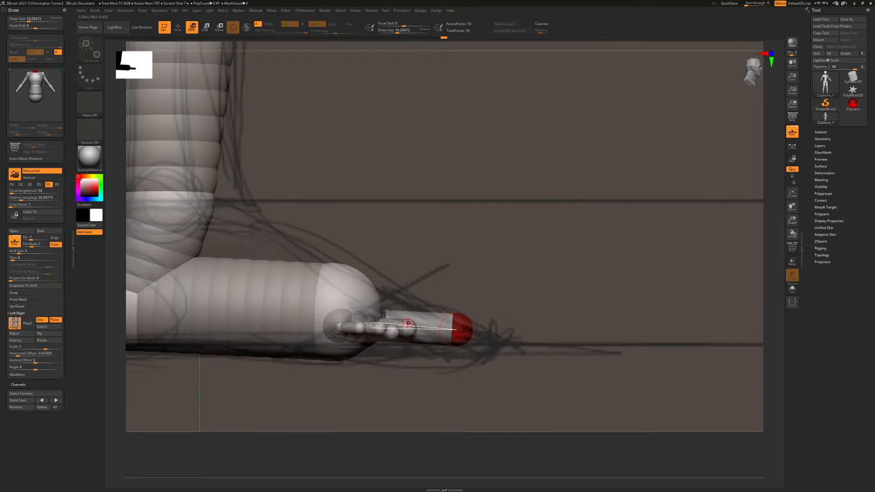
drag(408, 323, 390, 328)
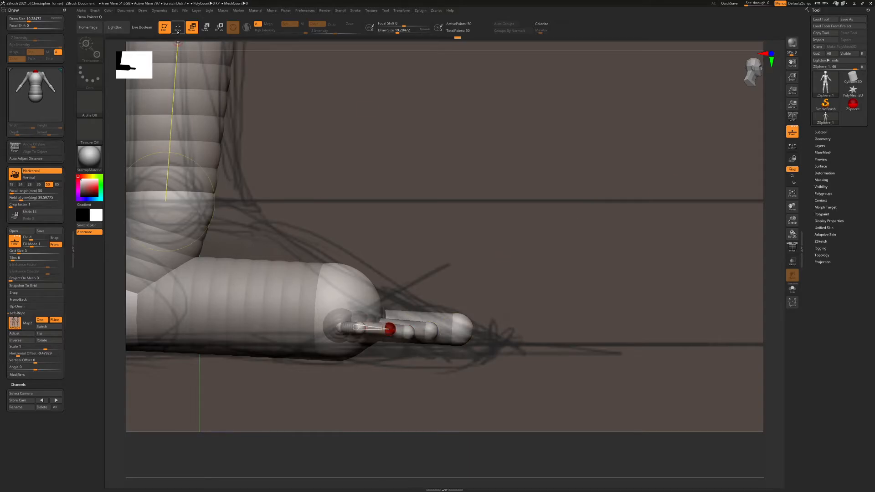
Insert a joint ZSphere midway along the big toe, raise it and bend the toe tip down to the ground line
key(q)
drag(477, 188, 361, 310)
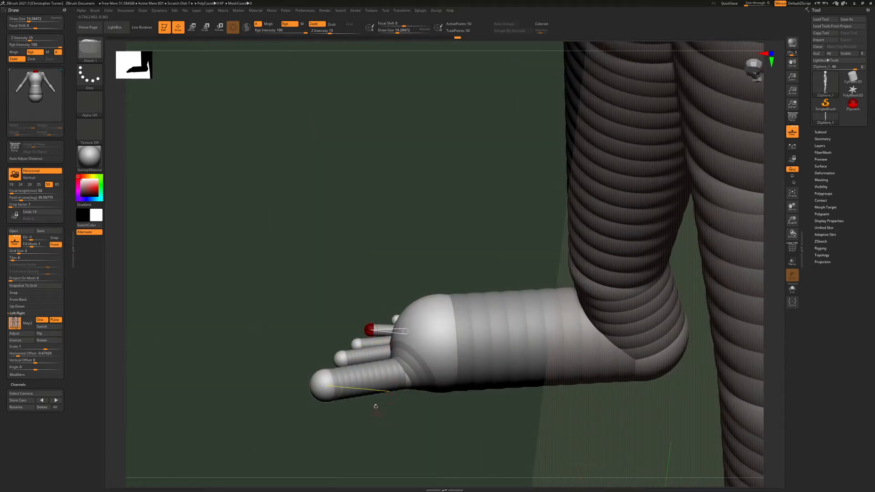
click(364, 373)
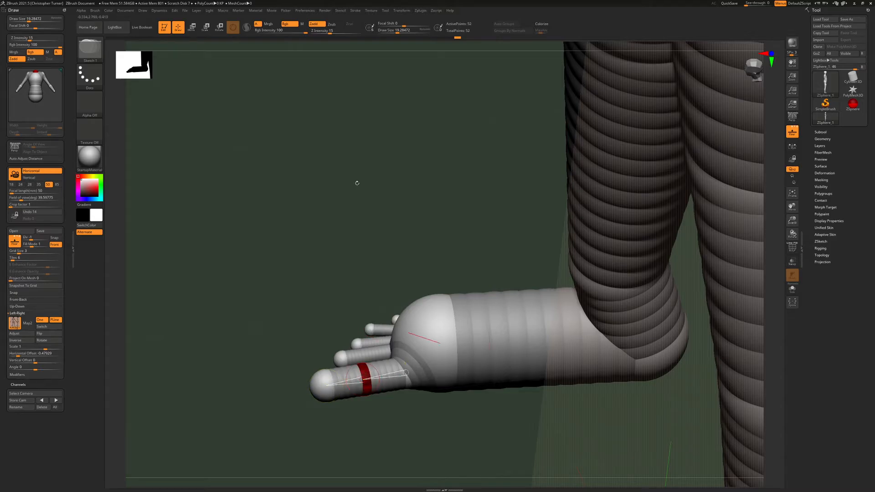
click(192, 27)
drag(273, 194, 214, 198)
drag(362, 368, 359, 364)
drag(319, 313, 412, 394)
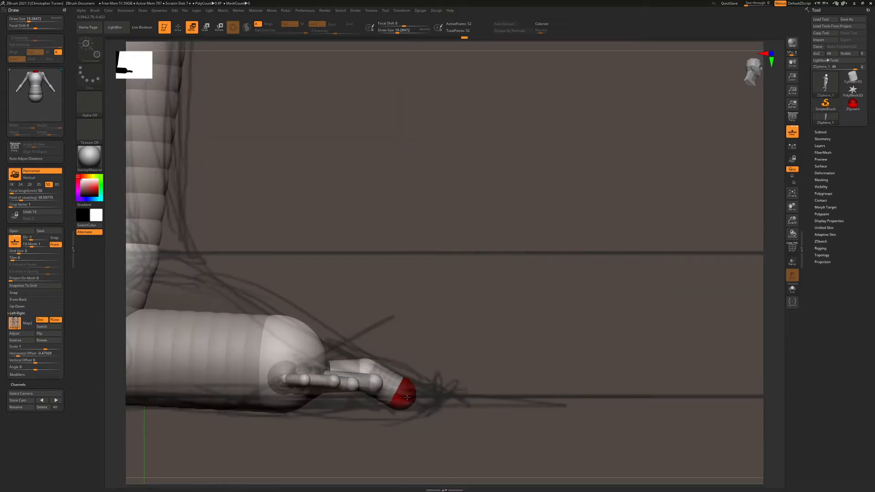
Insert two joint ZSpheres along the second toe, raise the rear joint and bend the toe tip down
drag(303, 330, 305, 327)
alt+drag(511, 319, 595, 251)
shift+drag(593, 199, 595, 199)
alt+drag(595, 199, 594, 260)
click(177, 32)
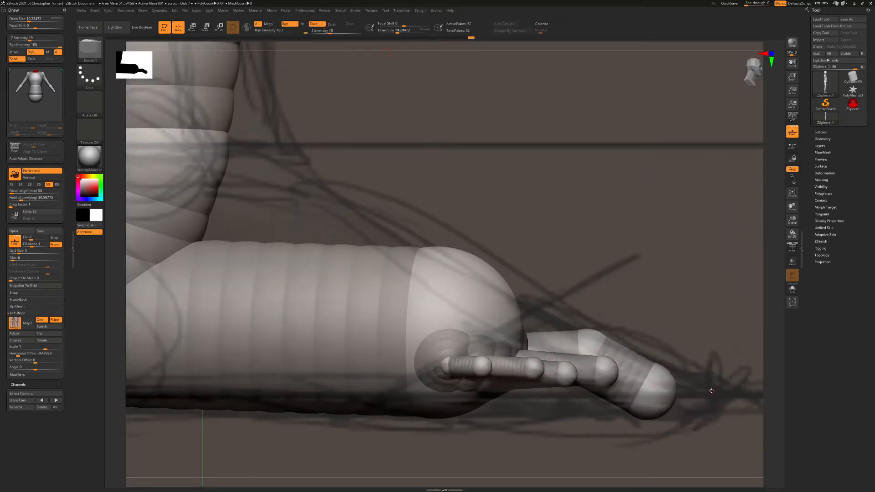
drag(541, 354, 582, 364)
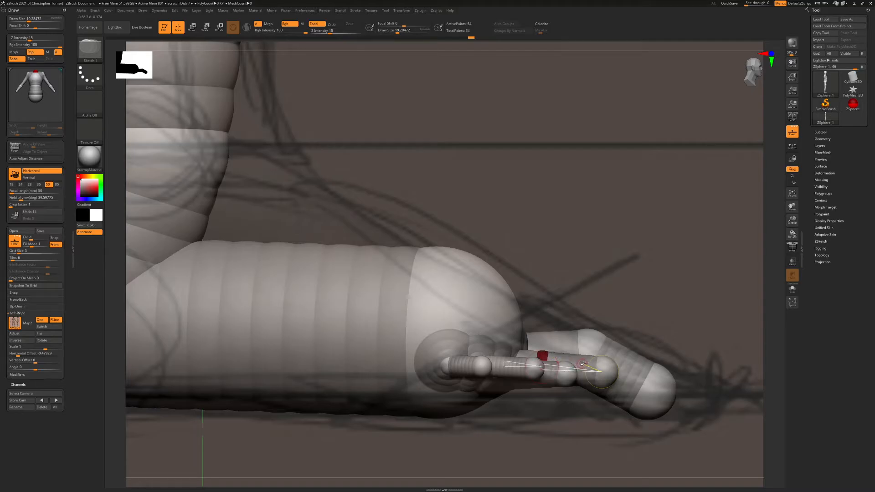
click(572, 360)
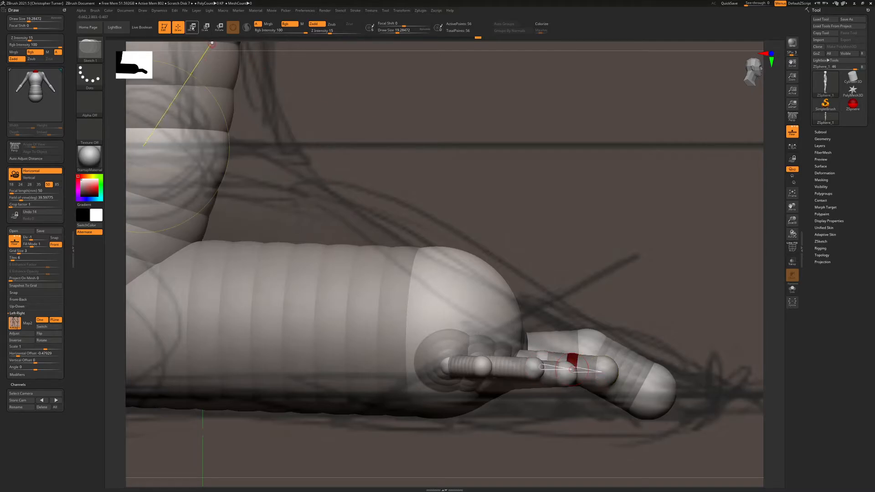
click(192, 27)
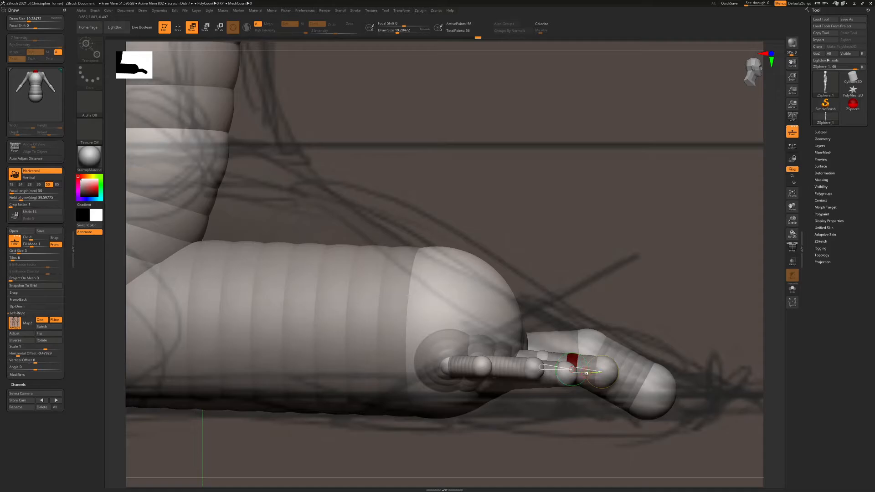
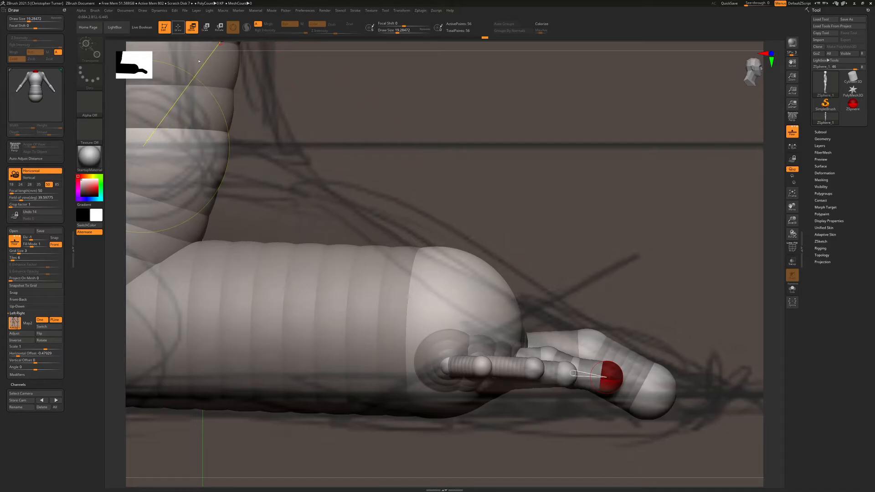
Insert two joint ZSpheres along each of the three outer toes
key(q)
drag(581, 277, 573, 299)
click(523, 389)
click(544, 393)
click(496, 400)
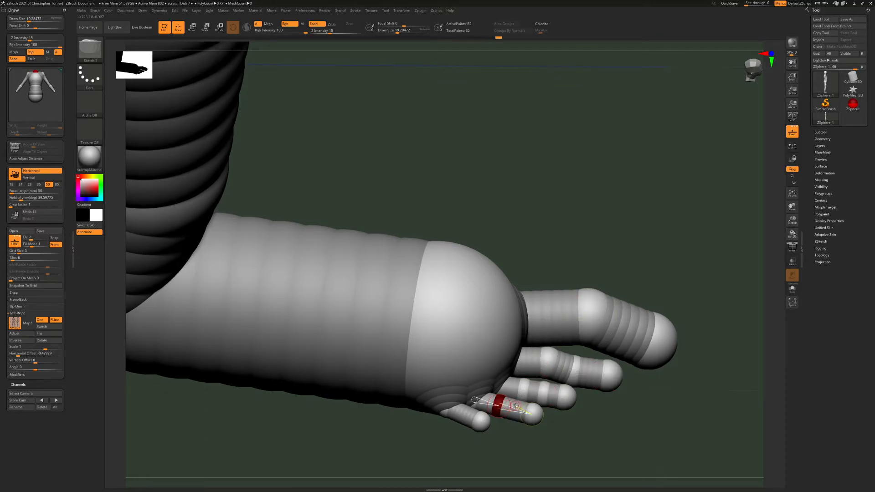
click(513, 408)
click(460, 411)
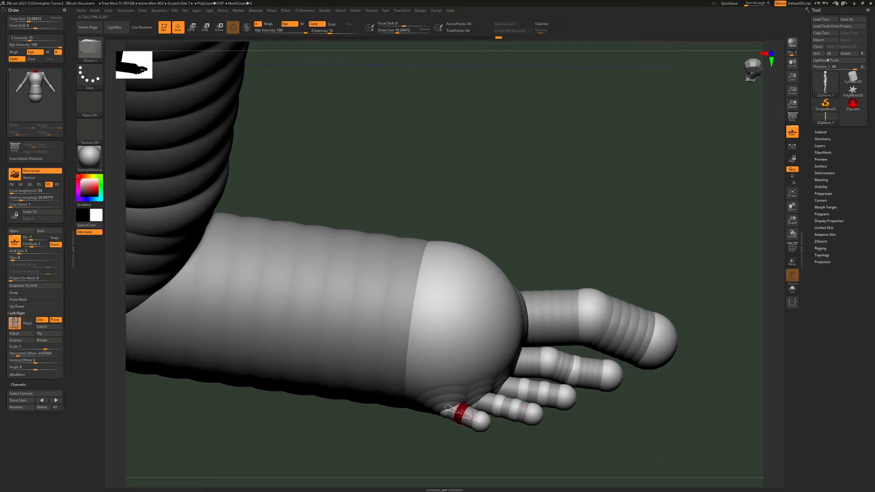
click(470, 412)
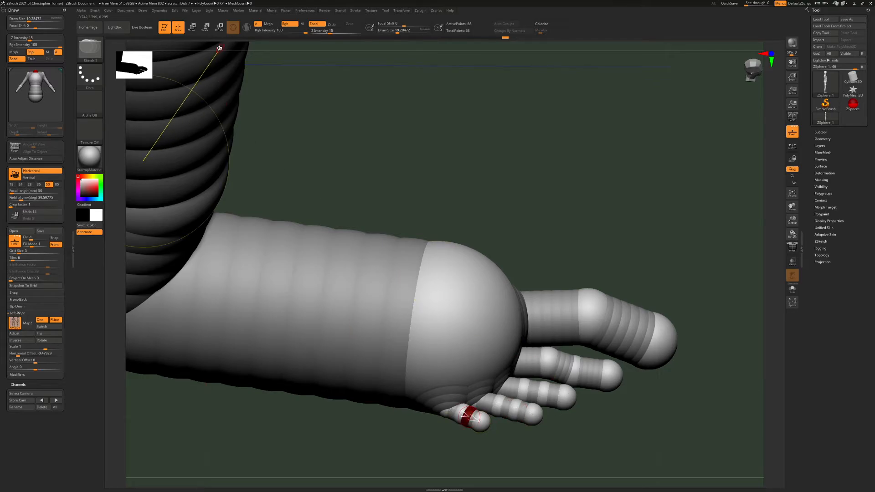
Raise the joints and lower the tips of the outer toes so they arch down toward the ground
click(192, 27)
drag(640, 392, 599, 366)
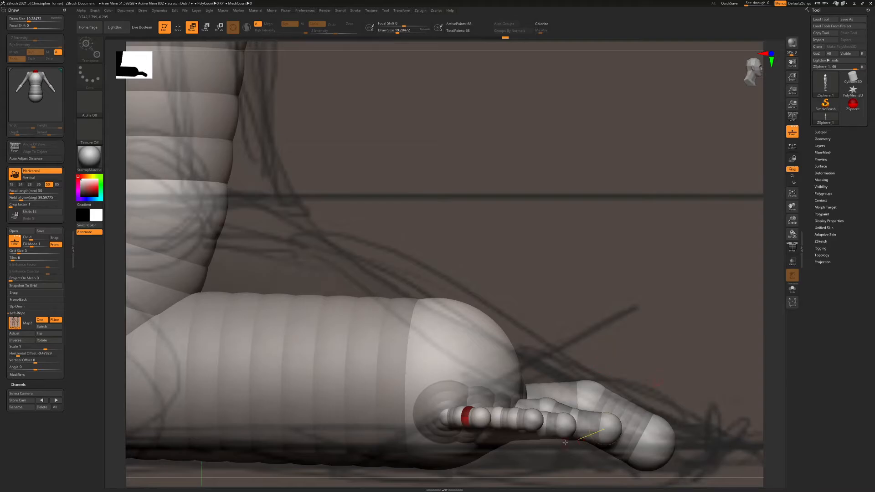
drag(568, 425, 549, 426)
drag(599, 365, 628, 394)
drag(574, 314, 575, 282)
drag(543, 417, 550, 426)
mouse_move(597, 335)
mouse_down()
mouse_move(601, 344)
mouse_move(607, 329)
mouse_up()
drag(509, 414, 495, 408)
drag(587, 333, 574, 336)
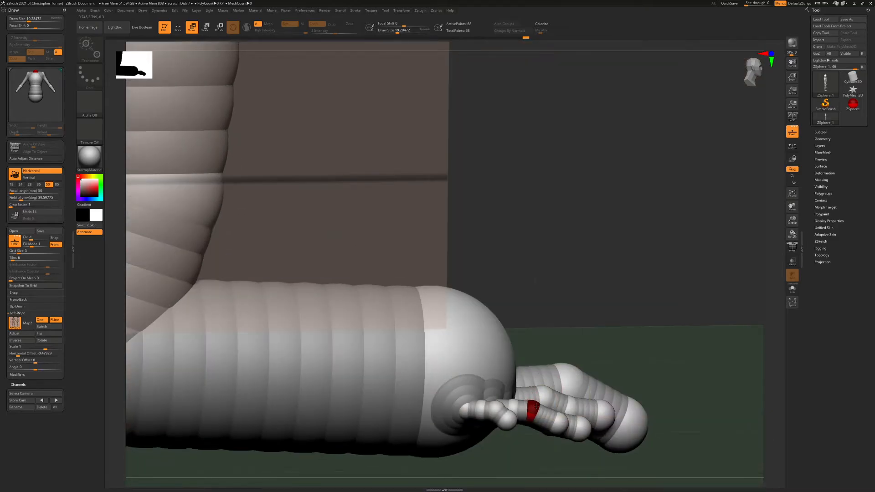
drag(587, 341, 606, 327)
Add a large ZSphere on the end of the wrist for the hand, sized wider than the forearm
alt+drag(606, 196, 581, 343)
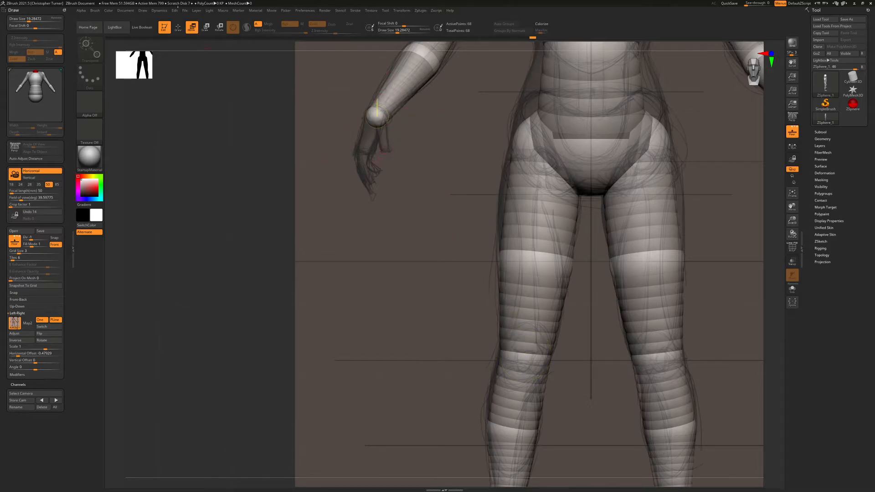
click(178, 26)
mouse_move(406, 223)
mouse_down()
mouse_move(427, 164)
mouse_move(408, 158)
mouse_move(287, 247)
mouse_move(311, 256)
mouse_move(296, 256)
mouse_up()
shift+drag(441, 158, 444, 198)
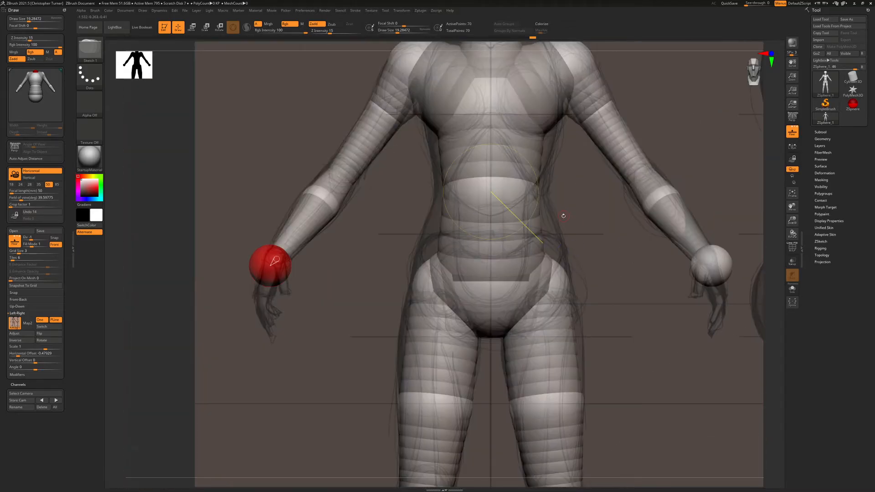
ctrl+right_drag(277, 259, 394, 381)
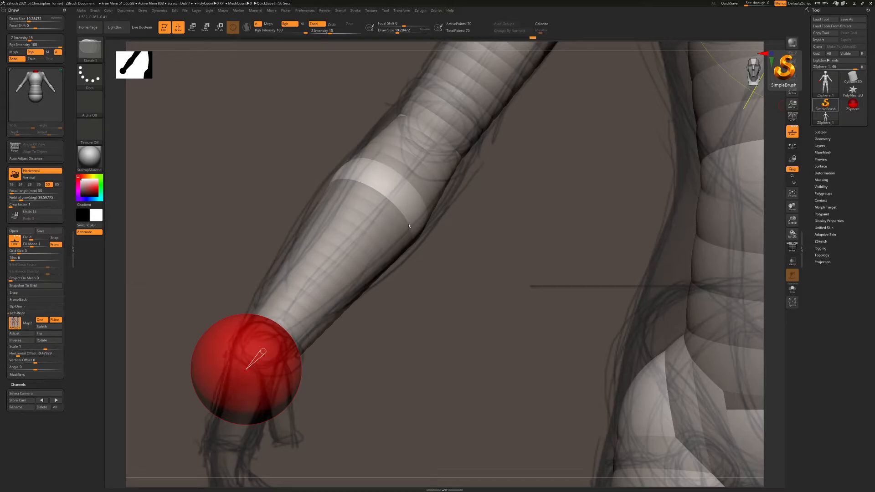
Move the hand ZSphere down from the wrist to the palm, following the reference hand in side and front views
mouse_move(425, 355)
mouse_down()
mouse_move(508, 306)
mouse_move(503, 264)
mouse_move(331, 307)
mouse_move(490, 319)
mouse_move(510, 257)
mouse_up()
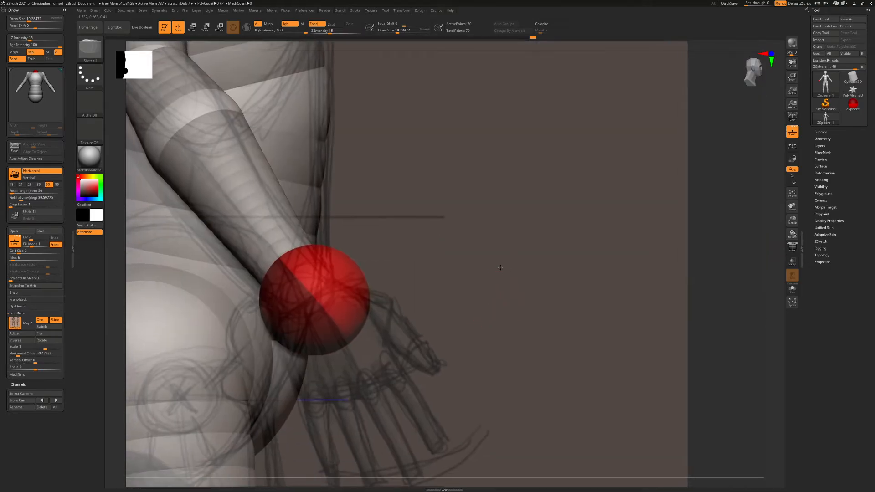
key(w)
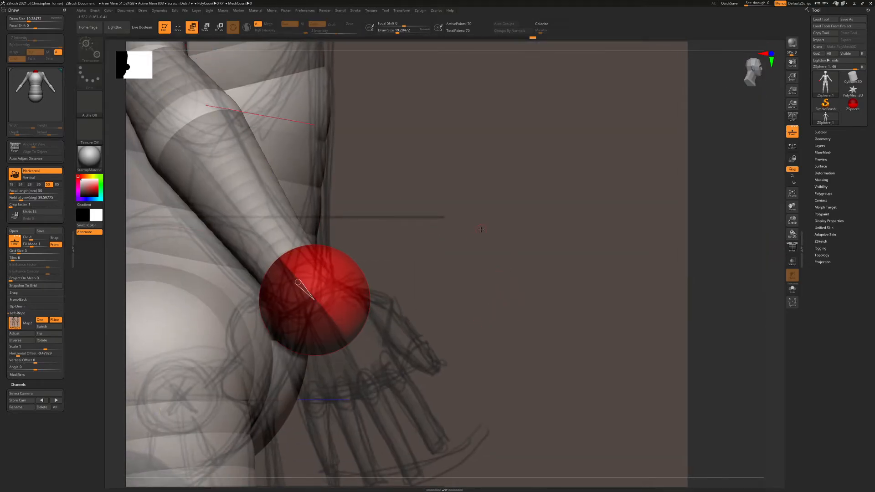
drag(393, 263, 467, 258)
drag(357, 317, 363, 366)
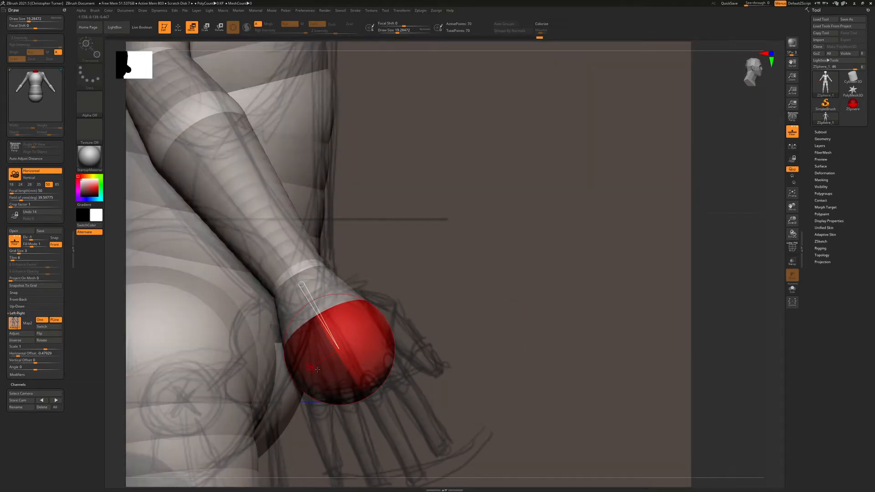
drag(515, 340, 424, 334)
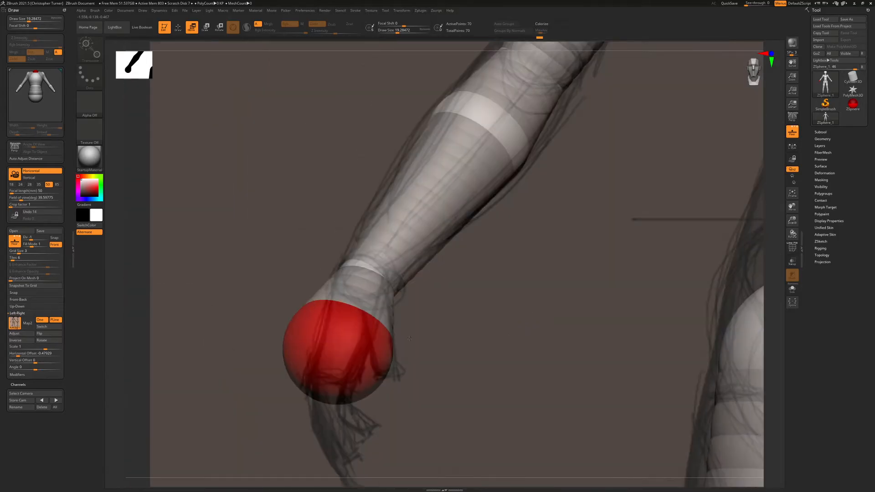
drag(331, 363, 366, 372)
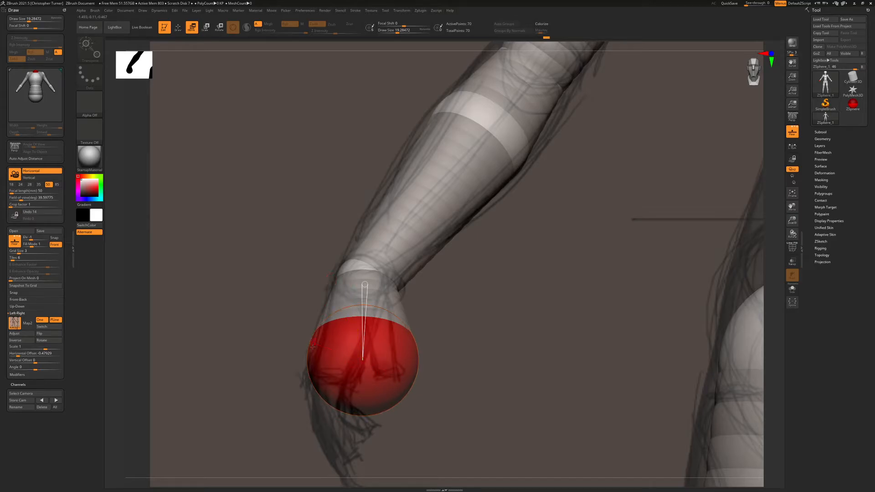
drag(219, 319, 273, 313)
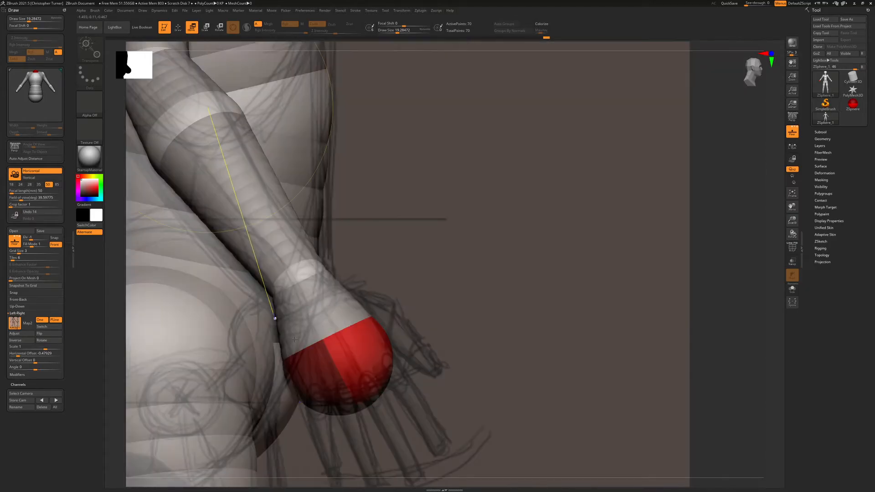
drag(428, 318, 326, 322)
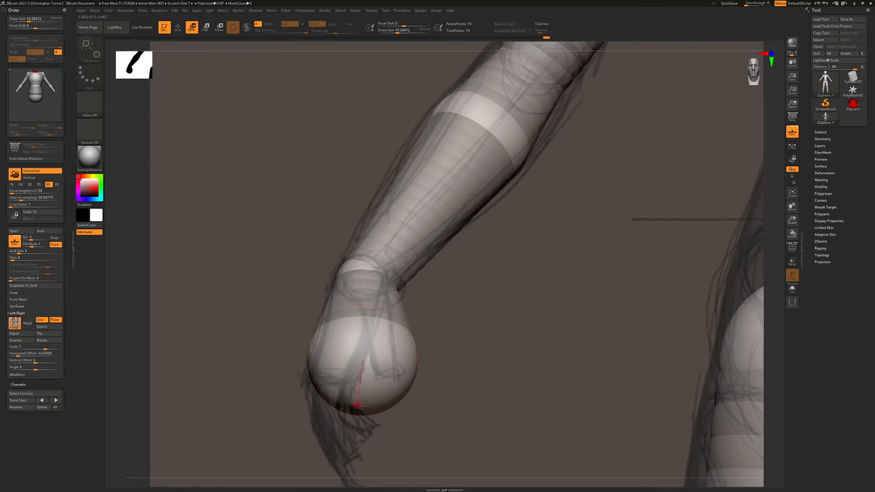
Add a smaller ZSphere on the front of the palm and position it as the thumb base in side view
drag(460, 338, 561, 332)
alt+drag(534, 290, 604, 255)
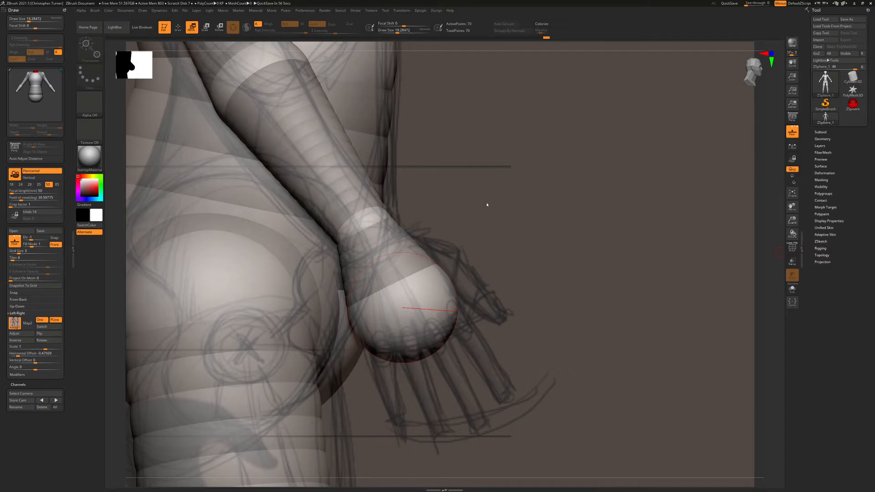
click(178, 29)
drag(542, 182, 461, 227)
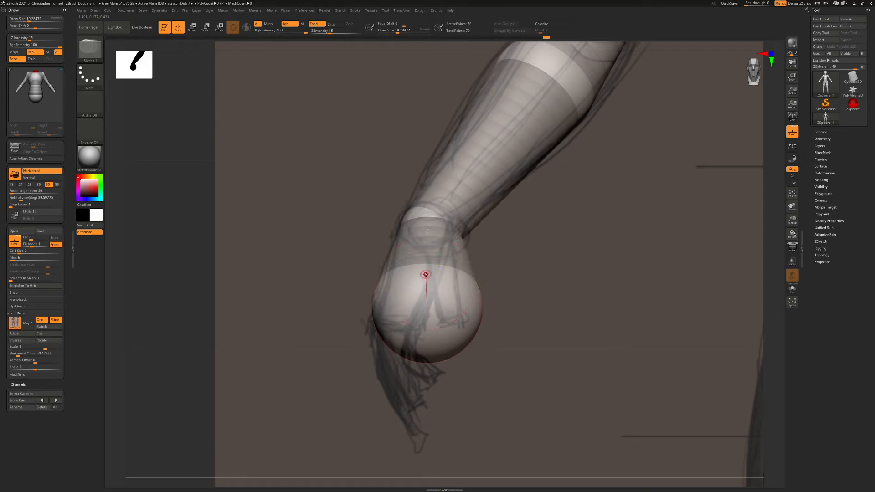
drag(431, 282, 435, 287)
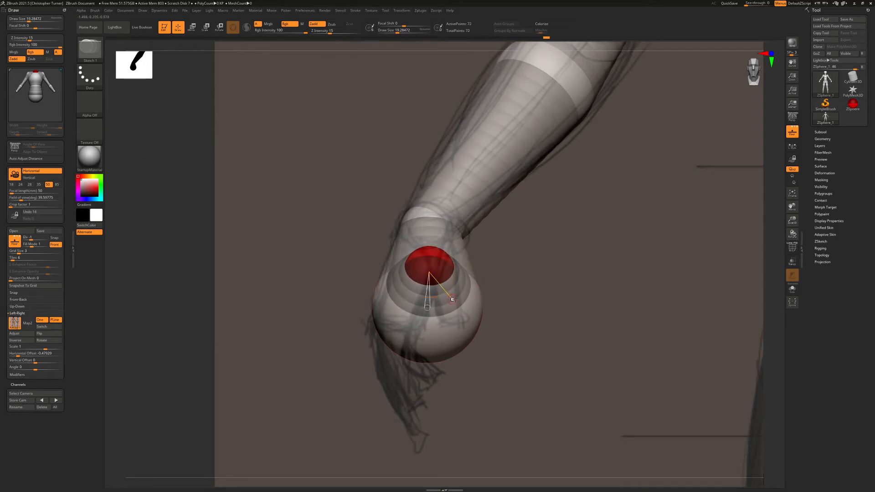
click(192, 28)
drag(273, 196, 370, 195)
drag(481, 264, 469, 258)
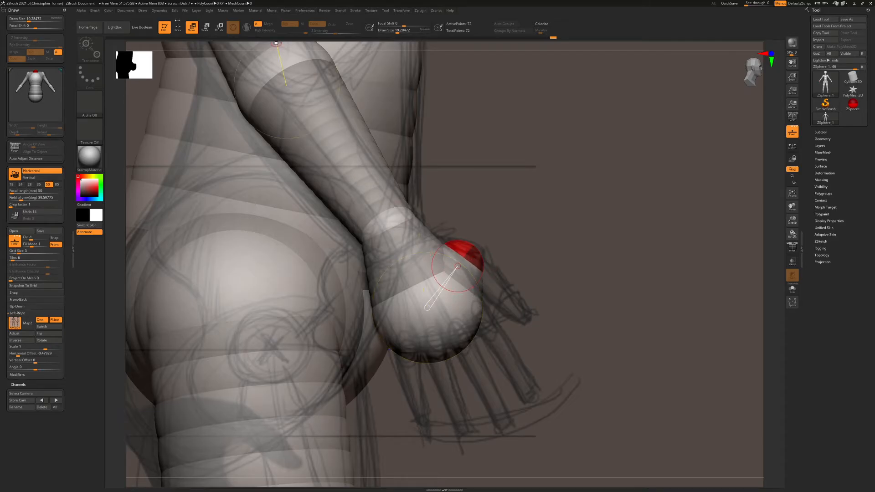
Add a ZSphere on the thumb base and pull it out to the tip of the reference thumb
key(q)
drag(481, 250, 401, 253)
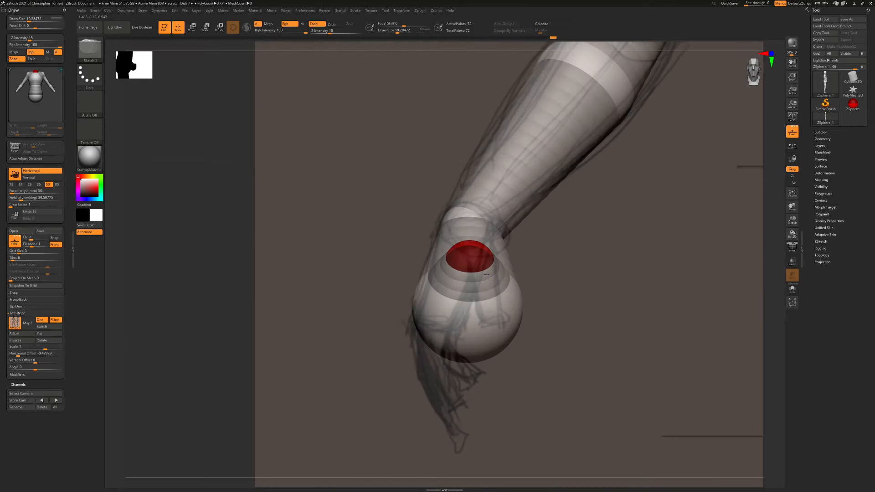
drag(475, 262, 486, 273)
drag(319, 217, 383, 215)
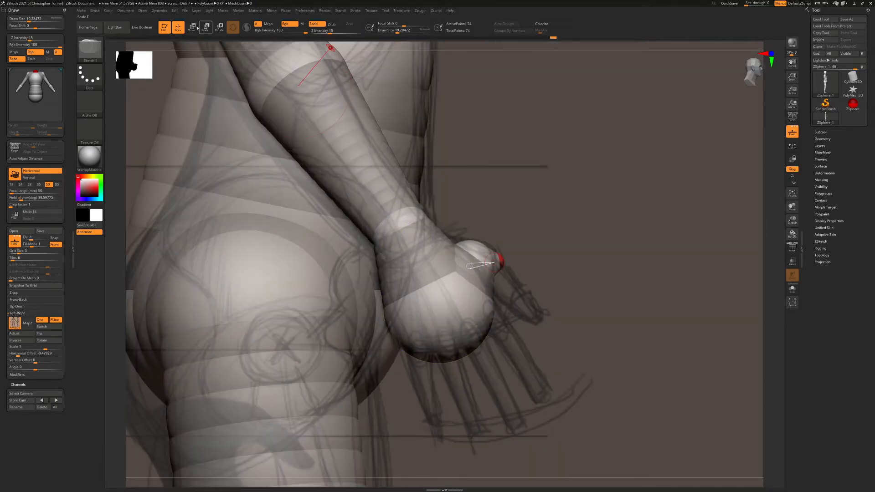
key(w)
drag(502, 260, 540, 317)
Insert a joint ZSphere along the thumb and push it outward to bend the thumb like the reference
click(178, 27)
click(504, 281)
click(191, 27)
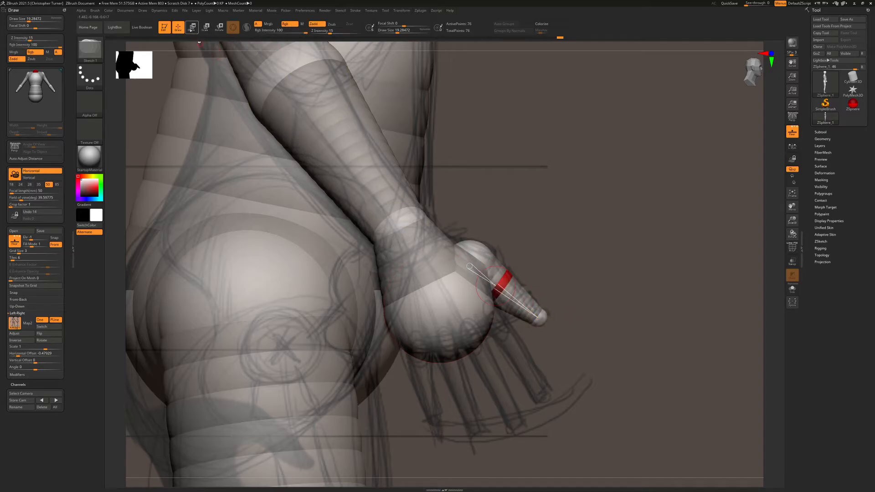
drag(508, 281, 517, 266)
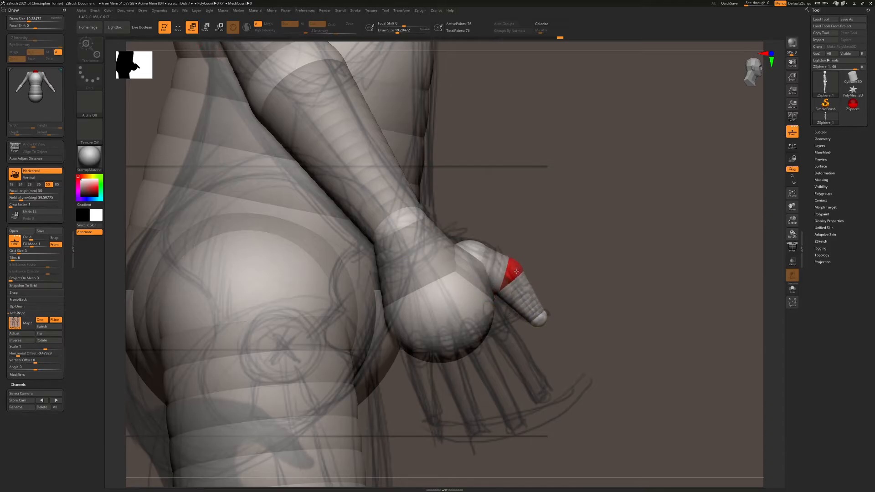
mouse_move(498, 212)
mouse_down()
mouse_move(363, 209)
mouse_move(501, 219)
mouse_up()
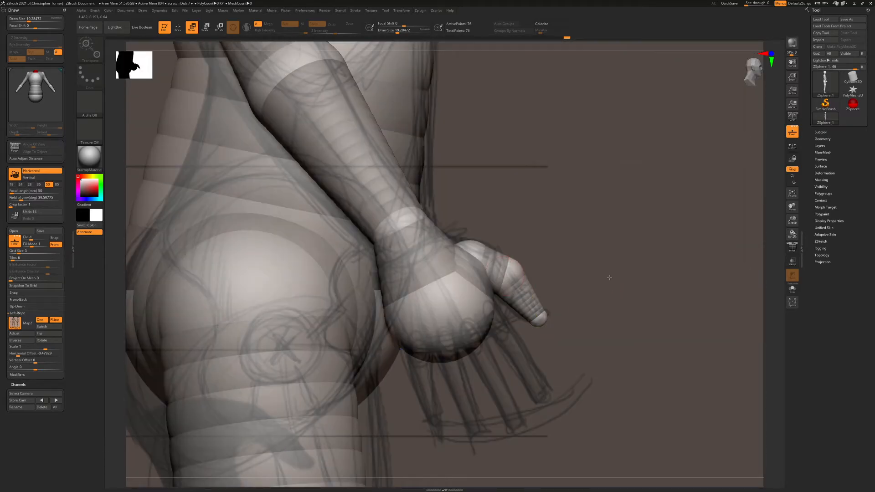
Add four small ZSpheres in a row across the far end of the palm for the finger bases
alt+drag(610, 278, 595, 246)
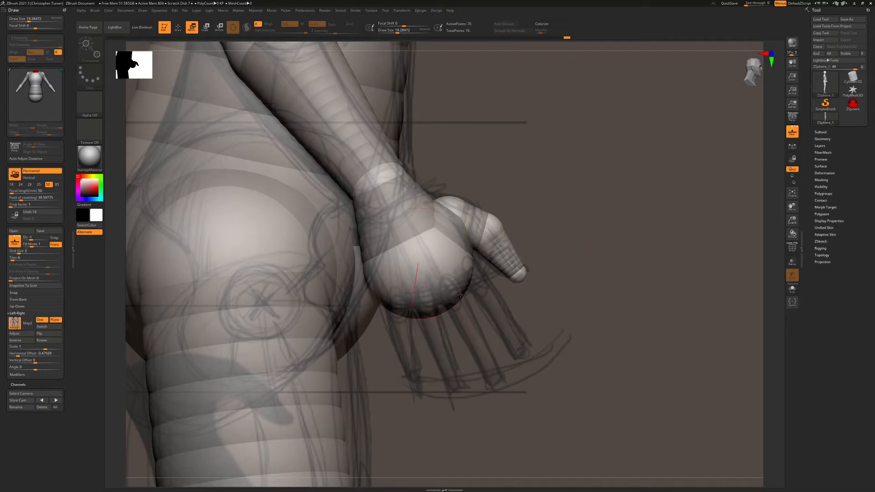
click(178, 26)
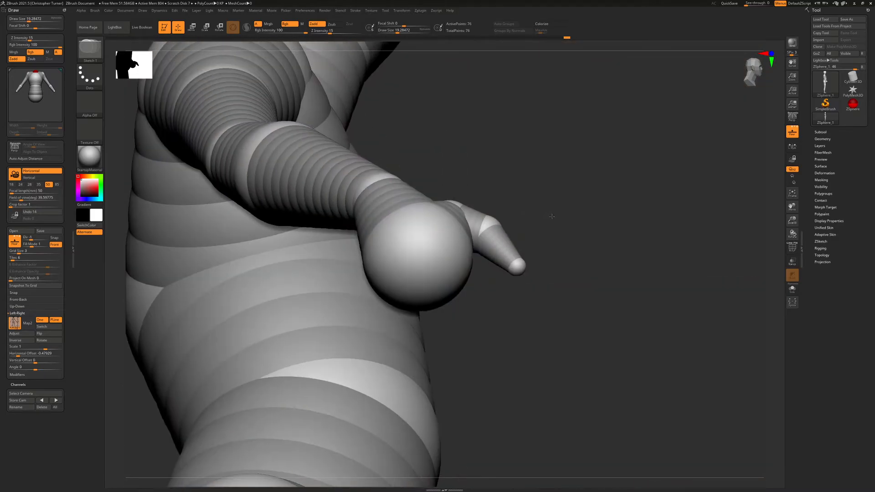
drag(552, 216, 543, 204)
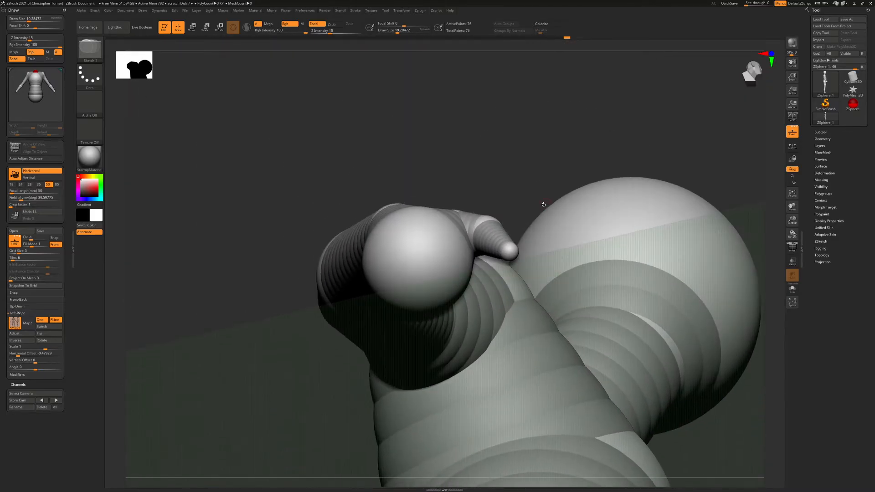
click(451, 241)
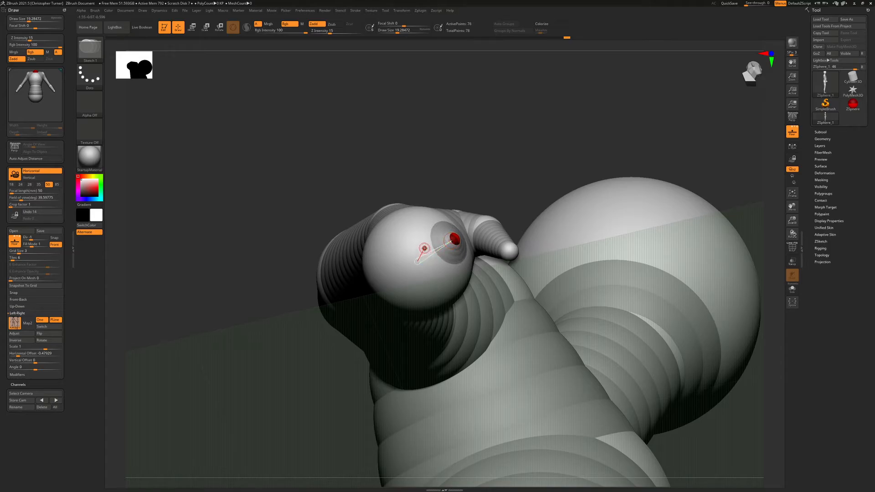
click(424, 248)
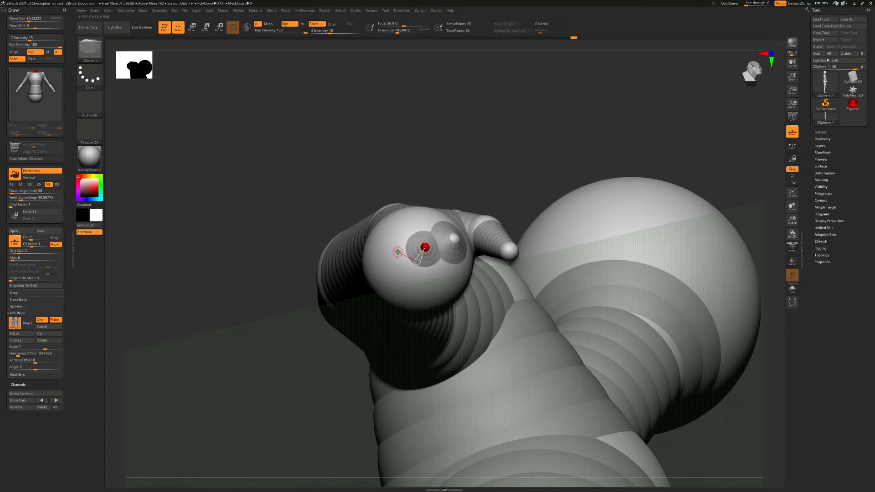
click(397, 252)
click(373, 271)
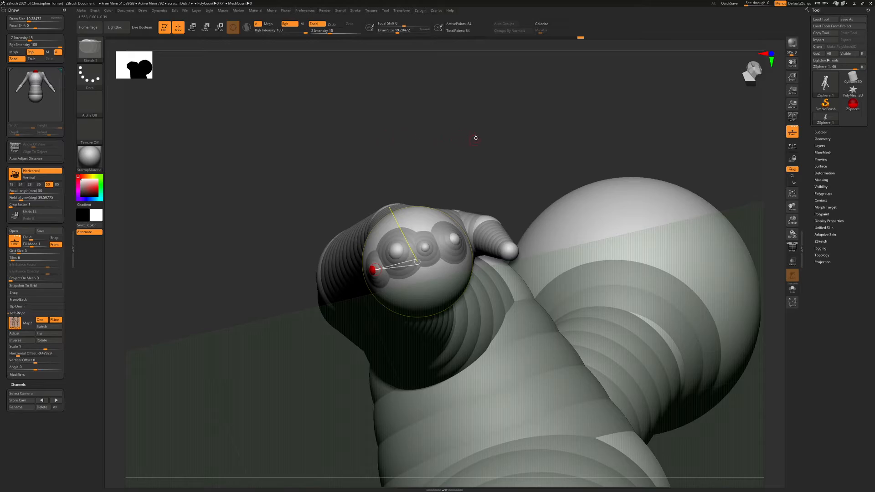
Reposition the finger base ZSpheres across the end of the palm to line up with the reference fingers
click(191, 27)
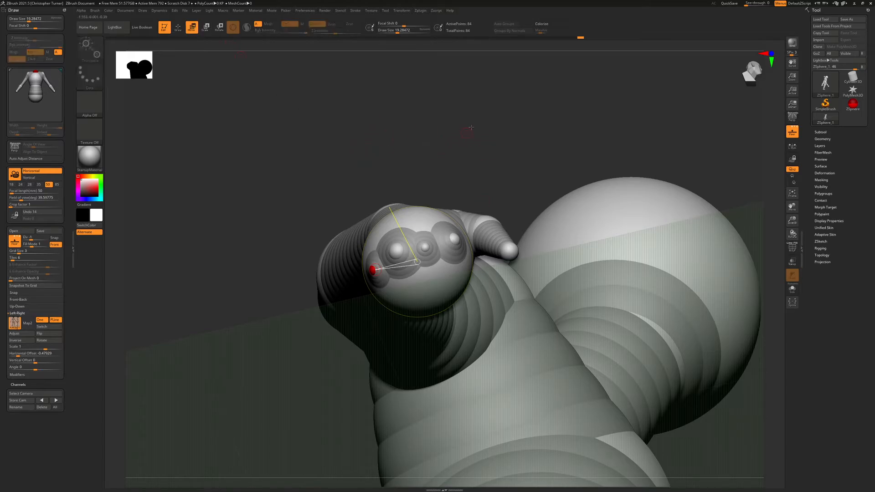
drag(425, 246, 424, 236)
click(456, 239)
drag(474, 170, 502, 274)
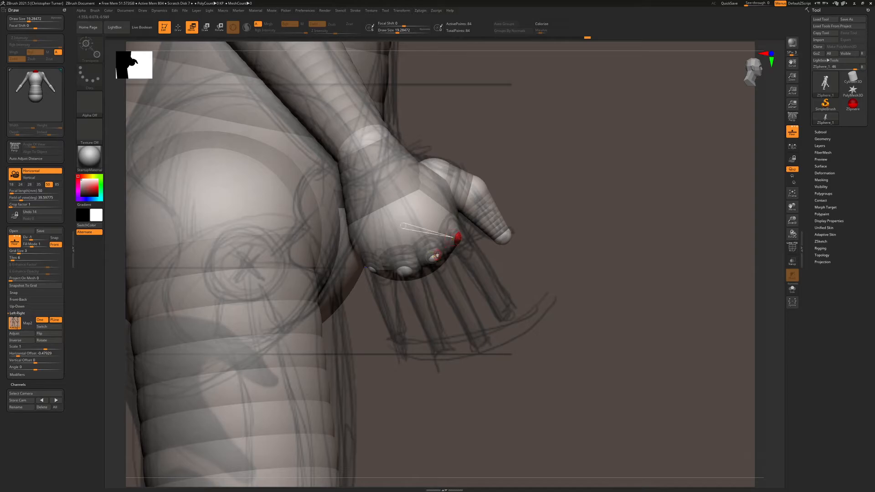
click(435, 256)
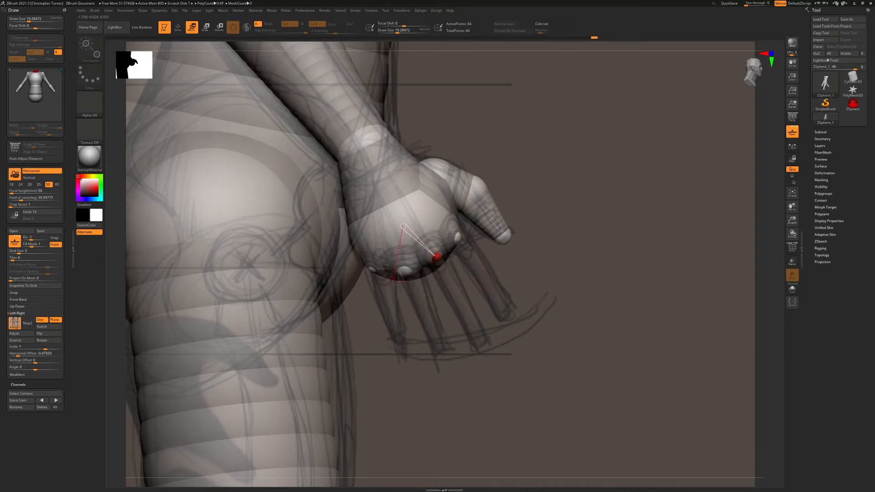
click(376, 270)
Scale the four finger base ZSpheres individually to sizes that suit the row of knuckles
key(e)
drag(555, 178, 414, 230)
click(427, 236)
drag(503, 246, 481, 368)
drag(238, 323, 395, 305)
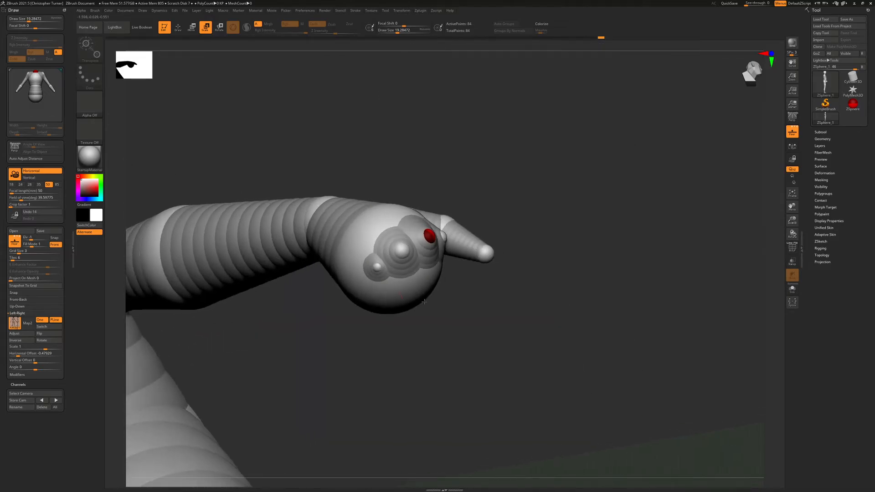
click(379, 265)
drag(398, 358, 503, 340)
click(416, 237)
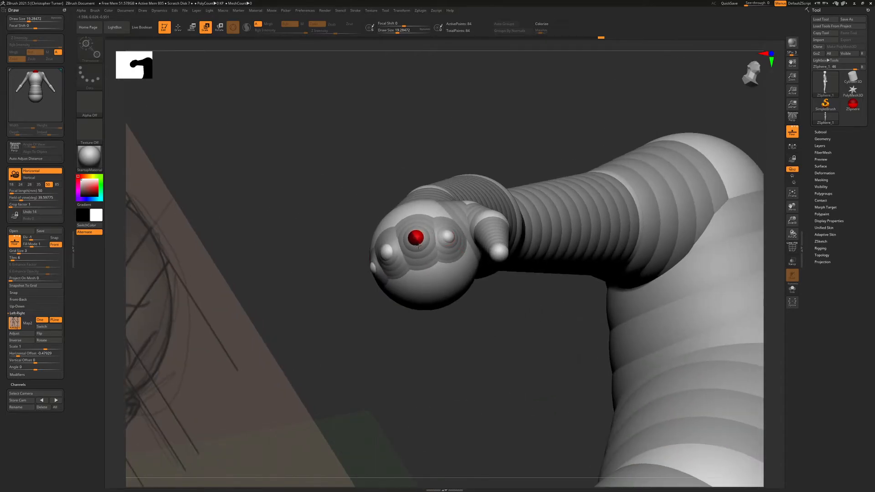
drag(394, 309, 396, 296)
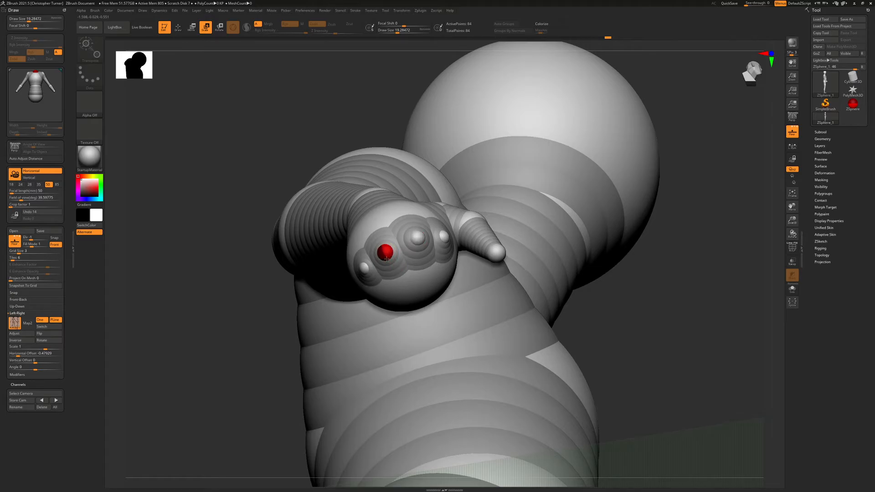
drag(385, 254, 384, 253)
drag(592, 297, 660, 309)
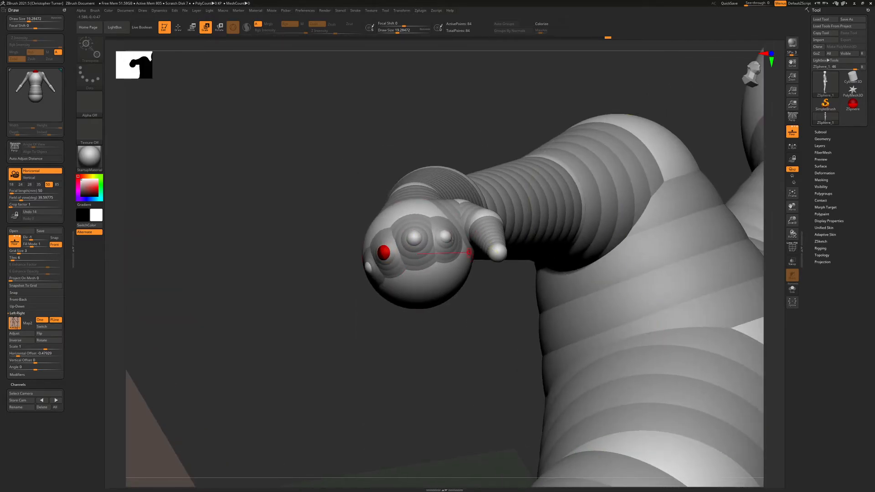
drag(342, 296, 365, 269)
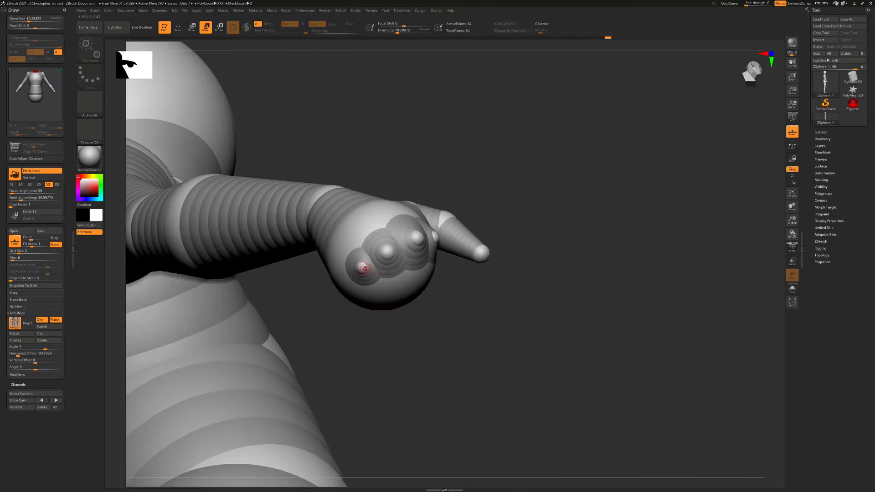
Add a new ZSphere on top of each of the four finger bases
key(q)
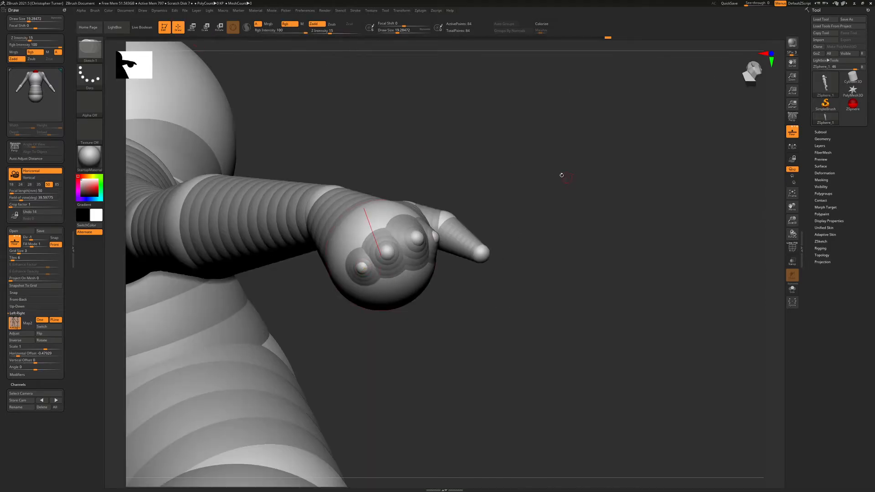
drag(564, 176, 549, 164)
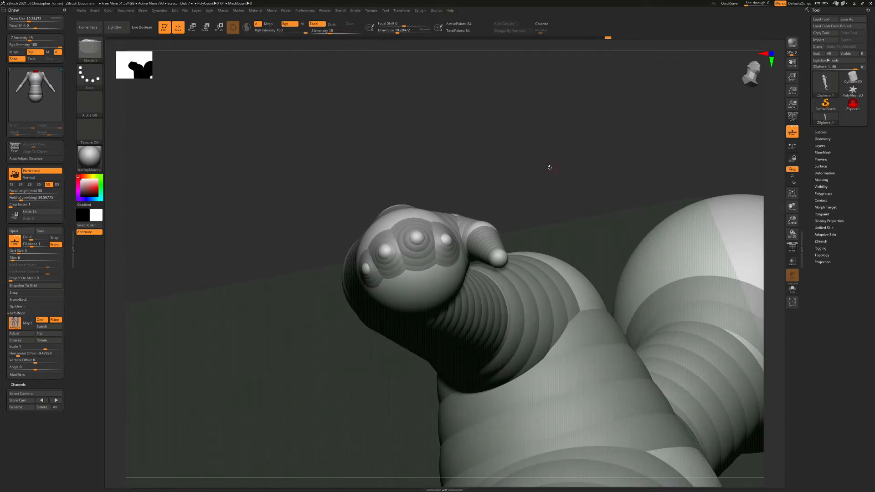
click(446, 239)
click(416, 236)
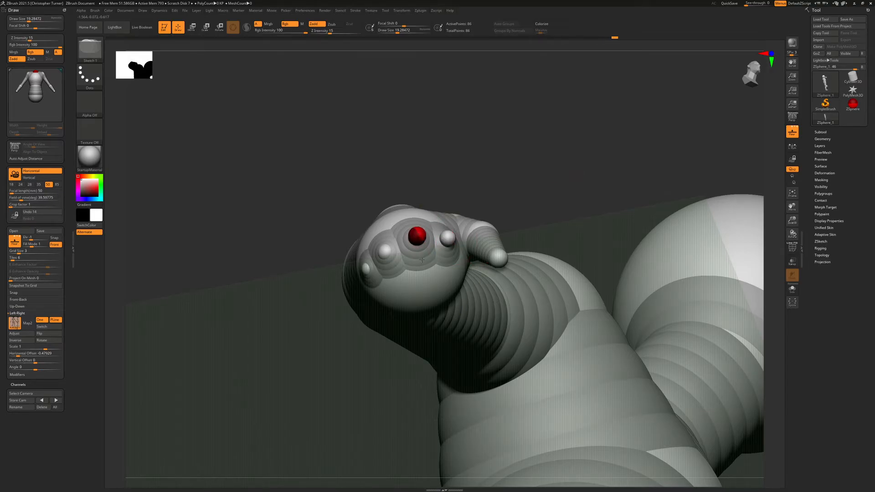
click(384, 249)
click(366, 267)
Pull the four new ZSpheres out to the fingertips of the reference hand in side view
key(shift)
mouse_move(465, 168)
shift+mouse_down()
mouse_move(409, 182)
mouse_move(374, 173)
shift+mouse_up()
key(w)
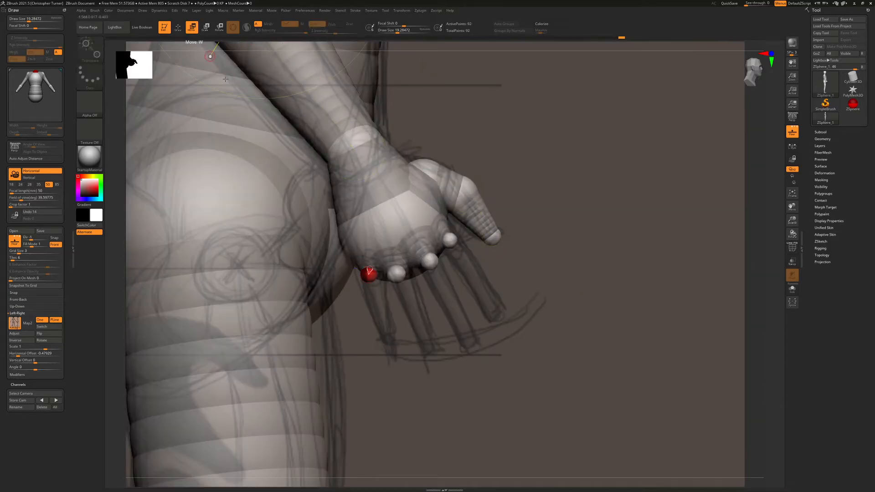
drag(450, 240, 496, 315)
drag(433, 264, 472, 348)
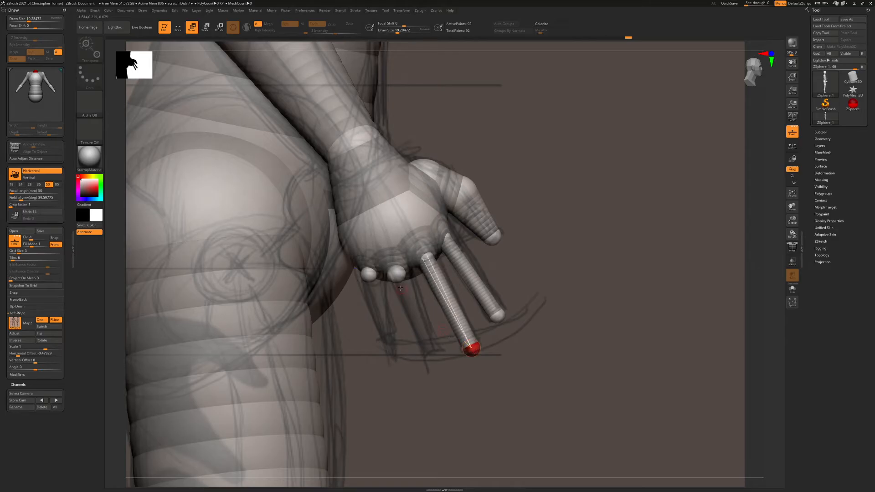
drag(397, 279, 423, 342)
drag(369, 278, 386, 338)
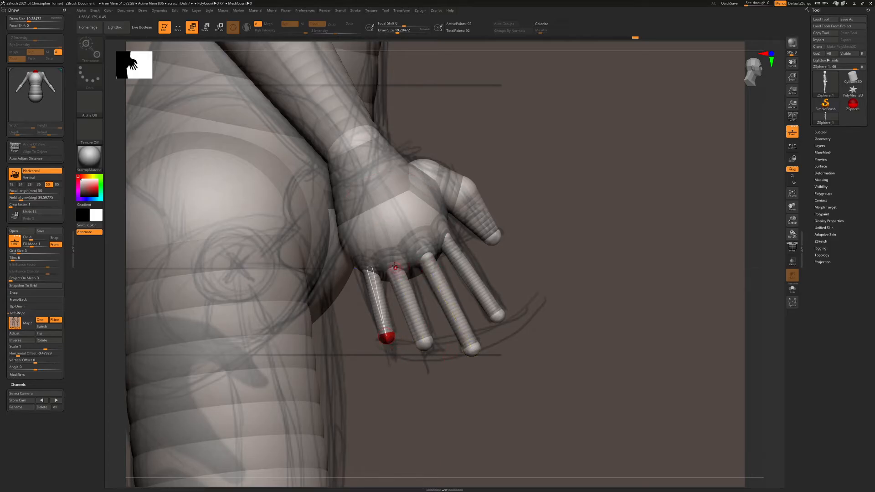
Insert two joint ZSpheres along each of the four fingers to mark the knuckles
click(205, 26)
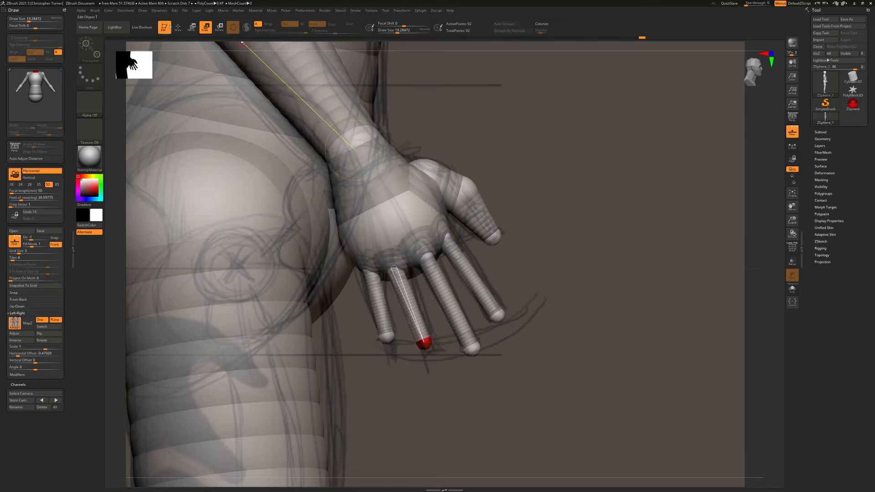
click(177, 27)
click(461, 263)
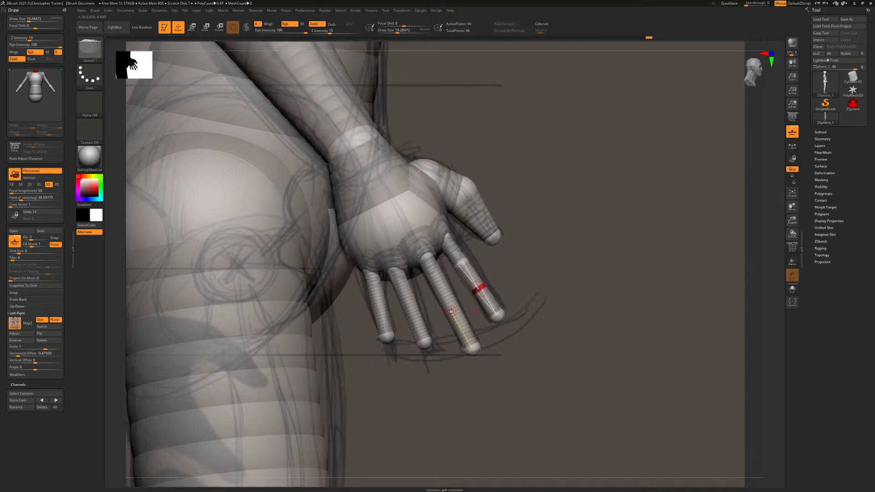
click(441, 290)
click(456, 318)
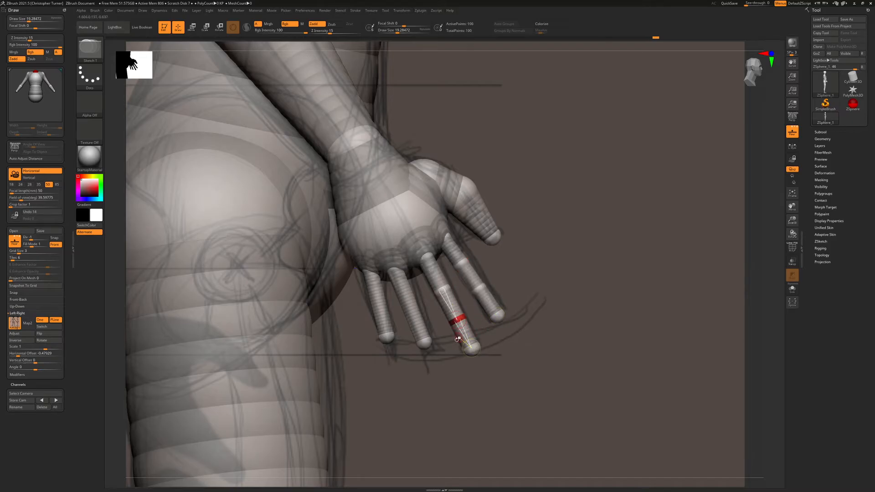
click(404, 294)
click(416, 318)
click(375, 293)
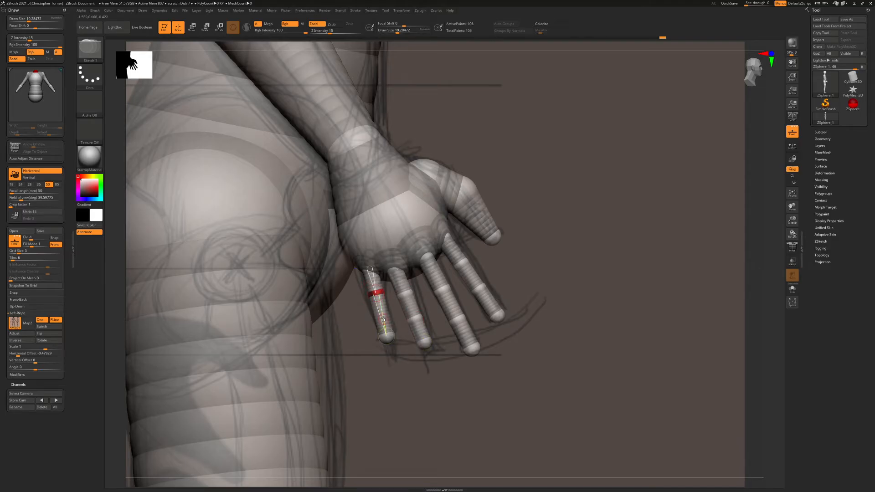
click(382, 315)
Rotate the index and middle finger segments in front view to curl them toward the palm
key(w)
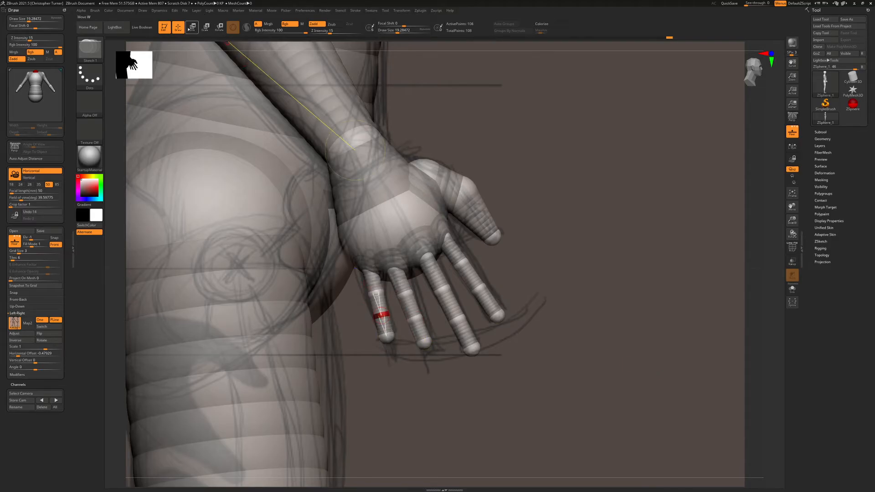
drag(565, 188, 518, 217)
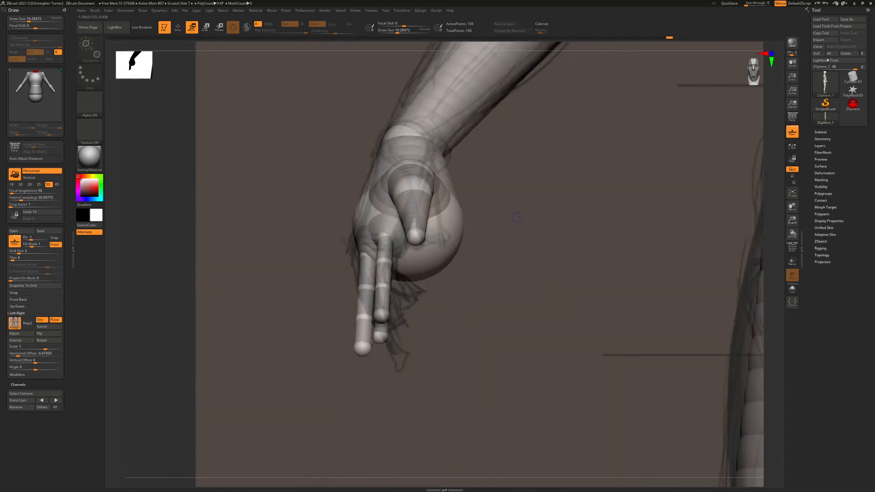
click(219, 27)
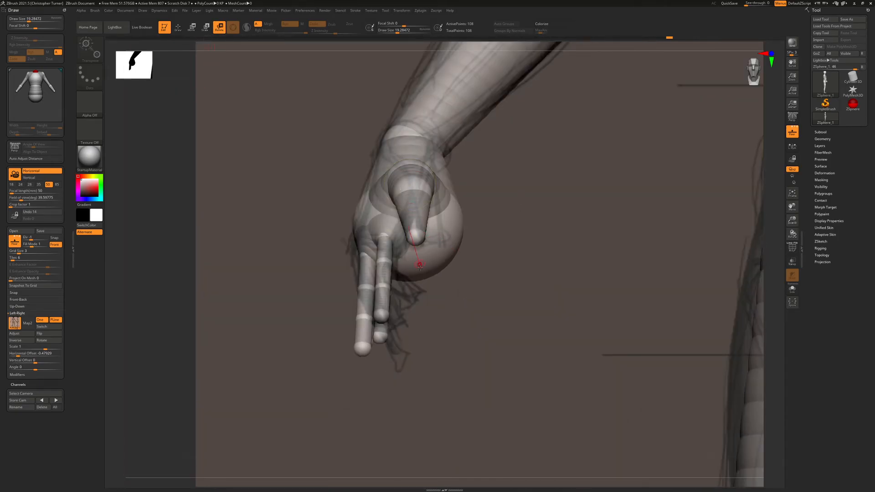
drag(384, 248, 486, 295)
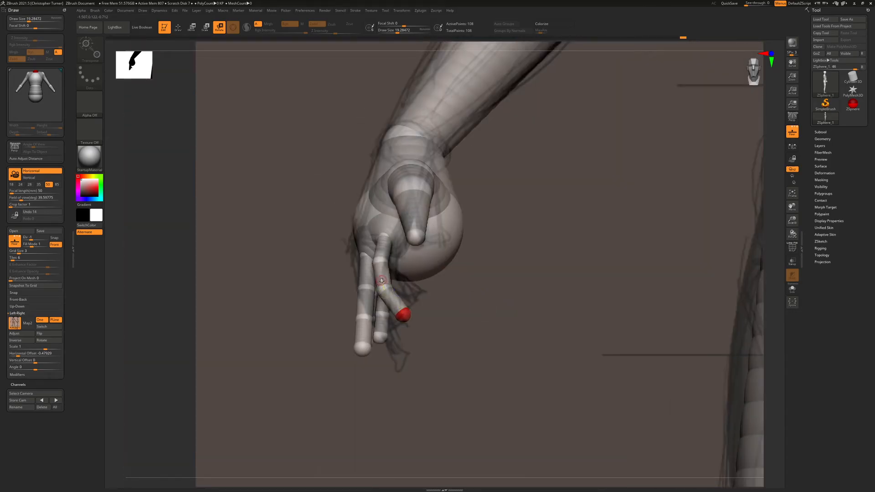
mouse_move(324, 262)
mouse_down()
mouse_move(322, 279)
mouse_move(362, 263)
mouse_move(359, 299)
mouse_move(370, 299)
mouse_up()
mouse_move(369, 337)
mouse_down()
mouse_move(387, 341)
mouse_move(368, 342)
mouse_up()
right_drag(368, 342, 368, 341)
Adjust the index finger's direction and shift the middle fingertip slightly sideways from below the hand
drag(503, 239, 536, 243)
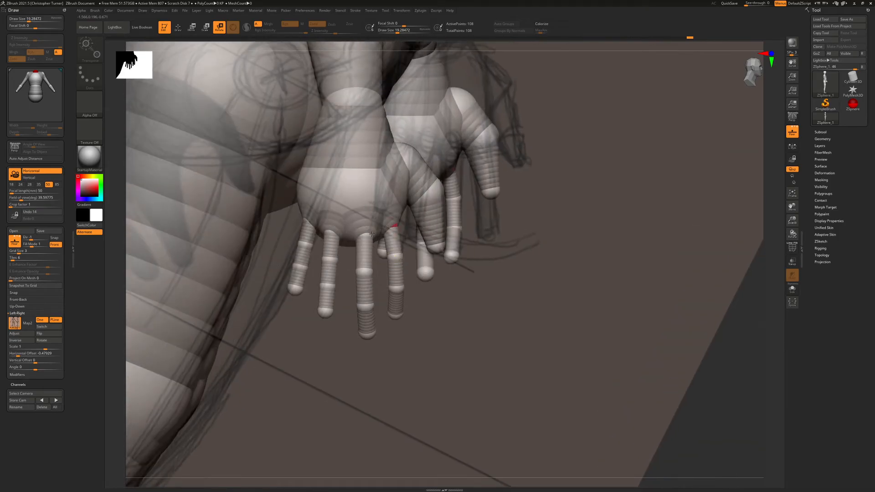
drag(395, 256, 410, 336)
drag(524, 303, 516, 226)
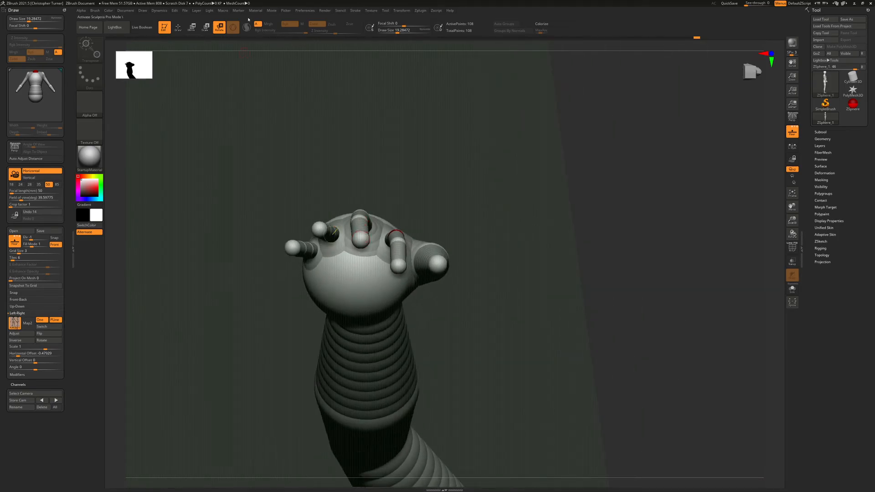
click(192, 27)
drag(361, 243, 356, 241)
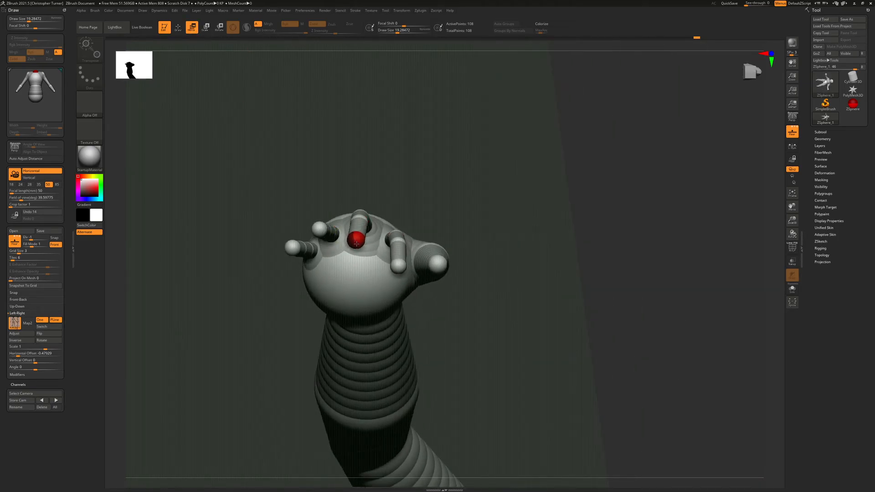
drag(488, 221, 482, 196)
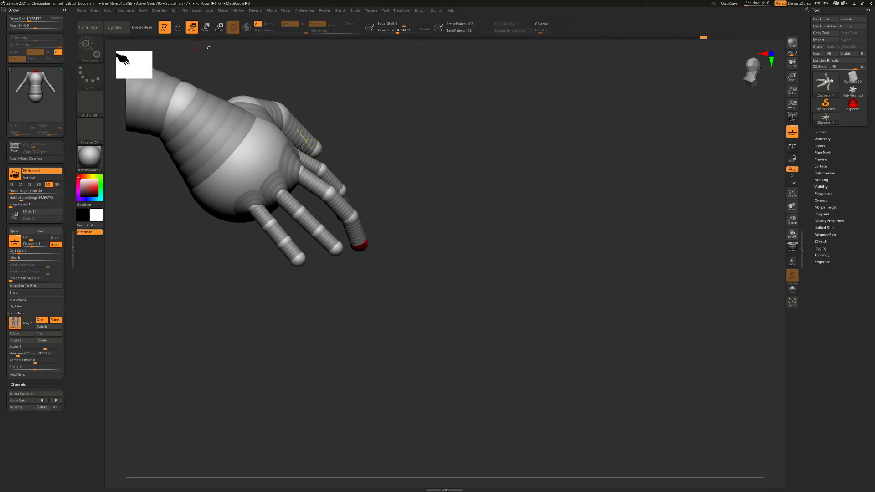
Curl the ring and little fingers into a relaxed pose and reposition the little finger's joint
click(219, 27)
drag(404, 178, 552, 182)
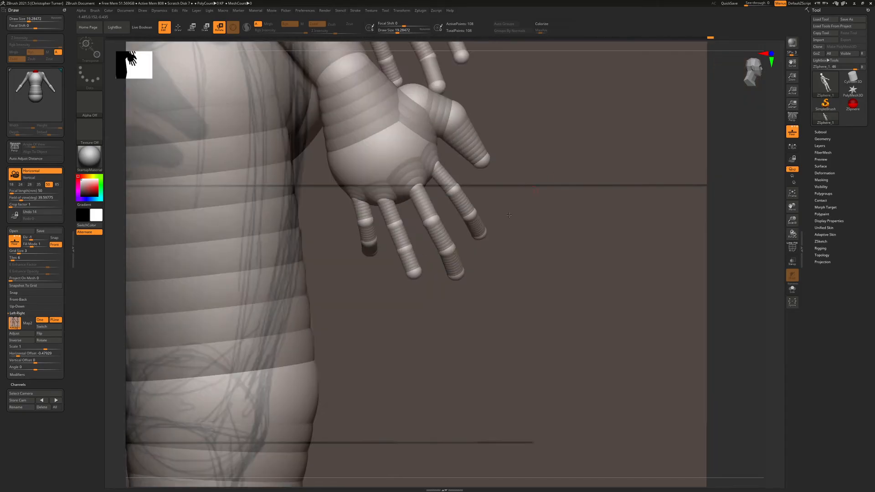
click(193, 30)
drag(366, 222, 369, 243)
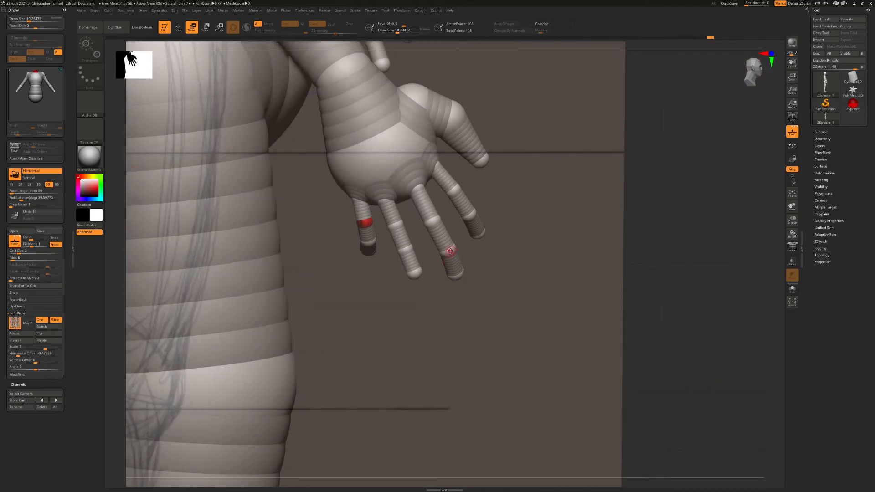
click(218, 28)
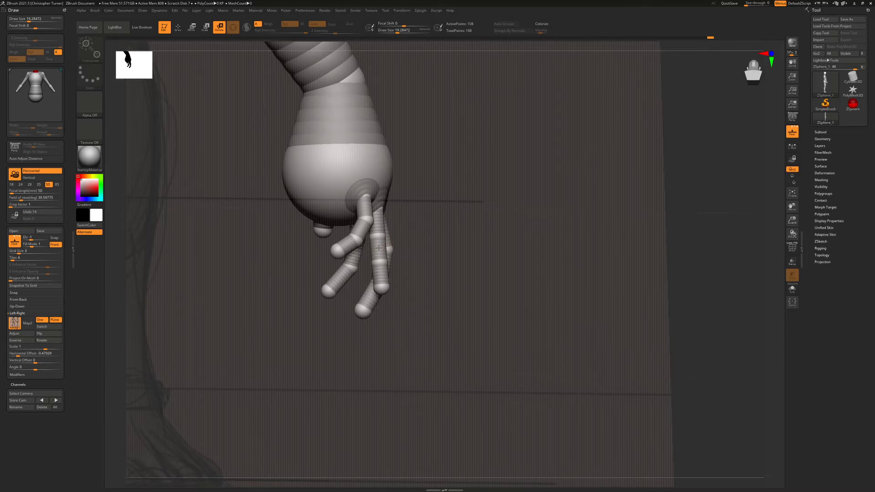
drag(378, 247, 514, 260)
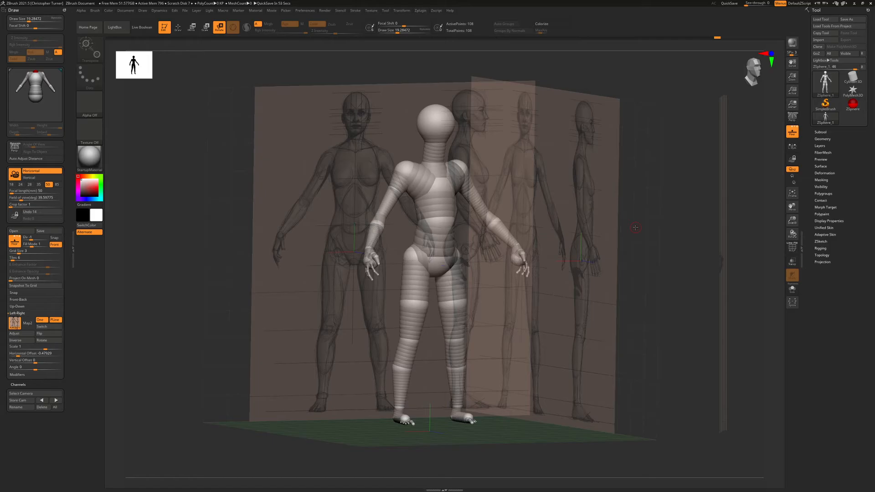
Compare the figure's head, neck, shoulders and torso with the reference drawings in side and front views
shift+drag(487, 174, 420, 293)
alt+drag(411, 162, 469, 423)
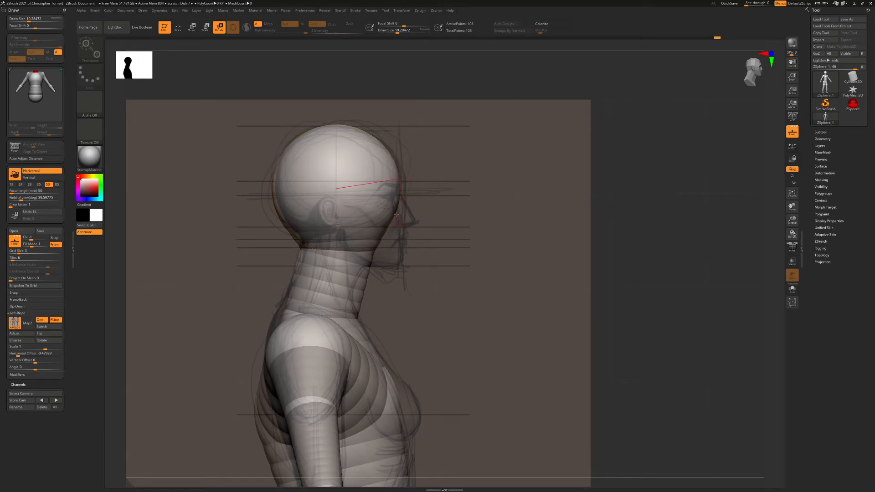
drag(524, 254, 460, 258)
alt+drag(495, 214, 233, 184)
shift+drag(374, 237, 446, 248)
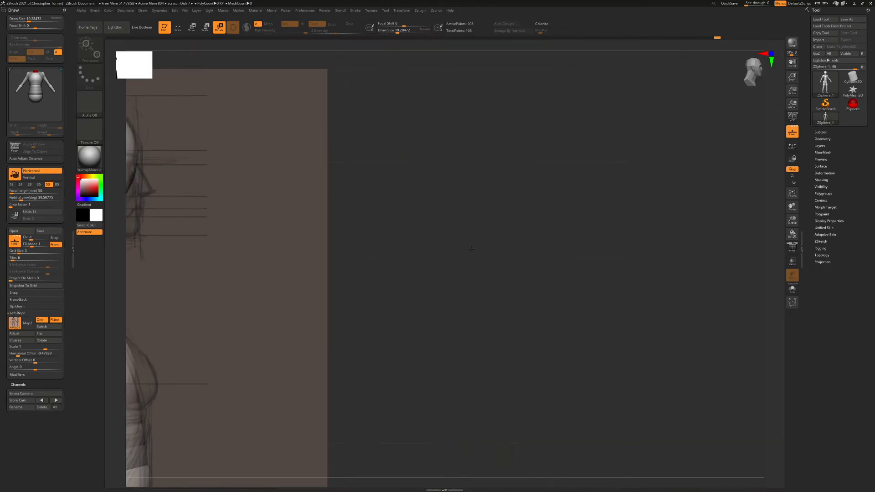
alt+drag(390, 212, 723, 214)
shift+drag(701, 282, 388, 252)
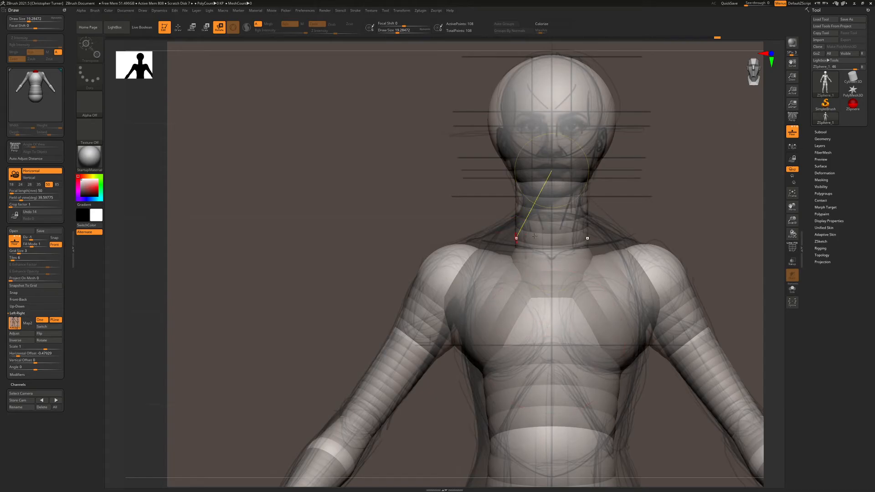
drag(351, 223, 478, 228)
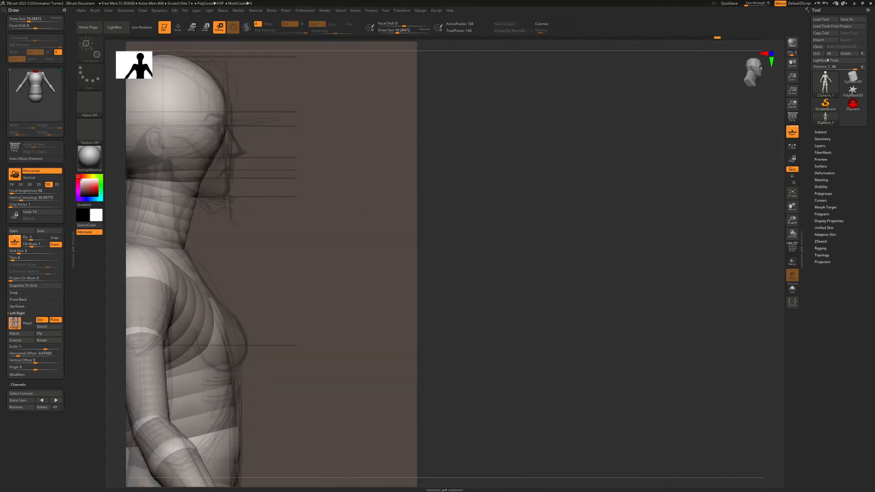
alt+drag(259, 255, 479, 274)
drag(570, 301, 209, 165)
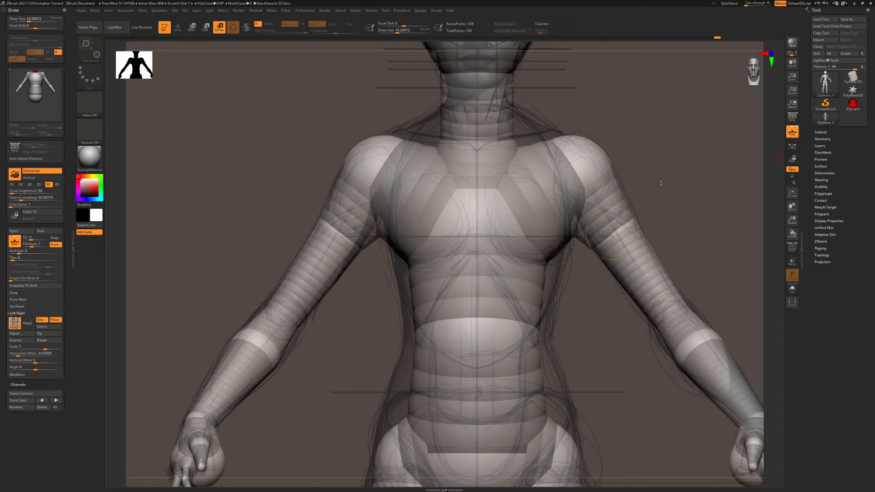
Examine the whole ZSphere figure against the reference drawings from three-quarter, side and front angles
drag(657, 172, 555, 229)
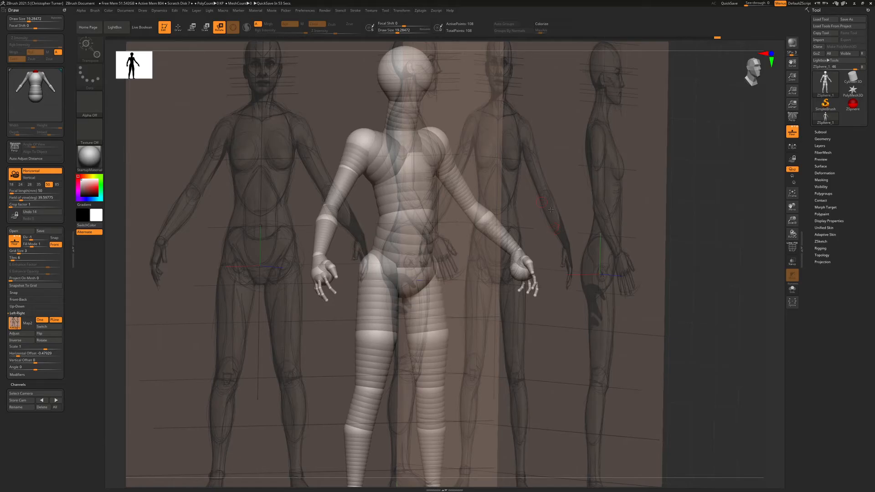
alt+drag(569, 290, 600, 191)
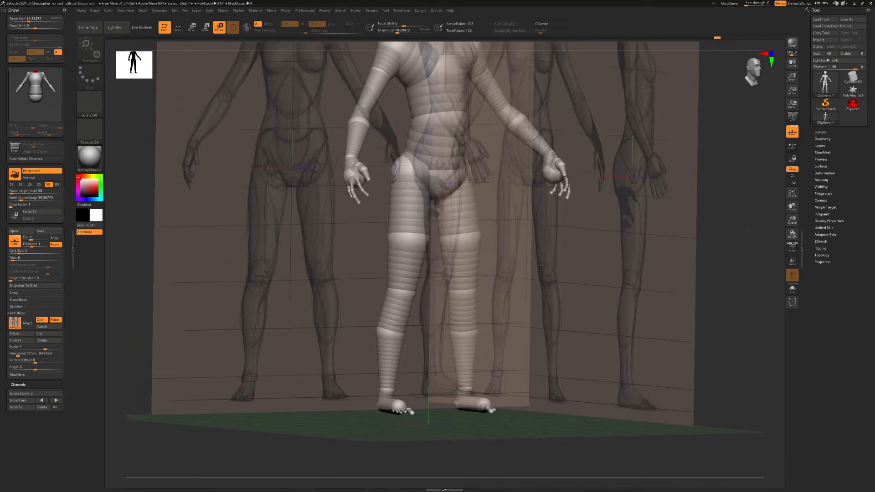
alt+drag(388, 45, 389, 165)
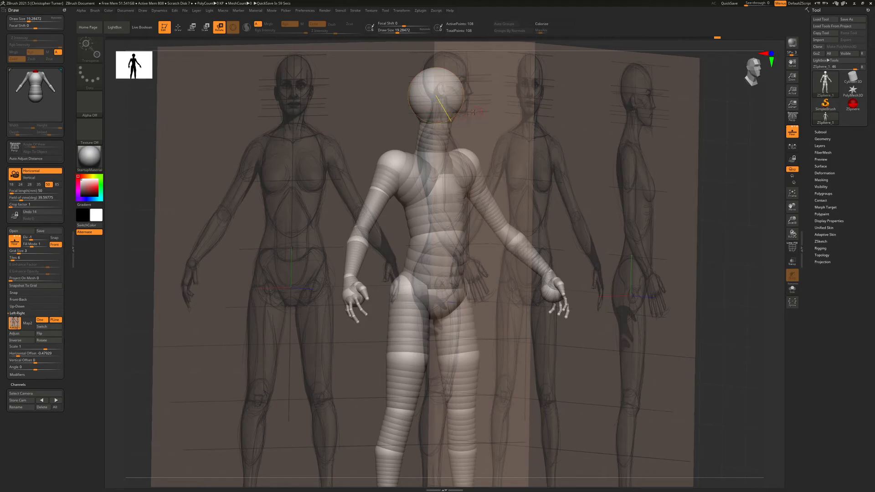
drag(546, 138, 510, 146)
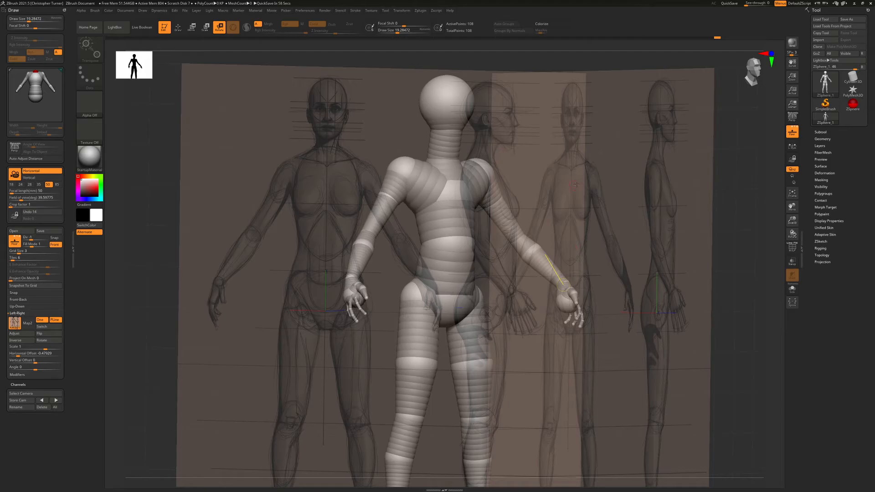
shift+drag(607, 199, 513, 247)
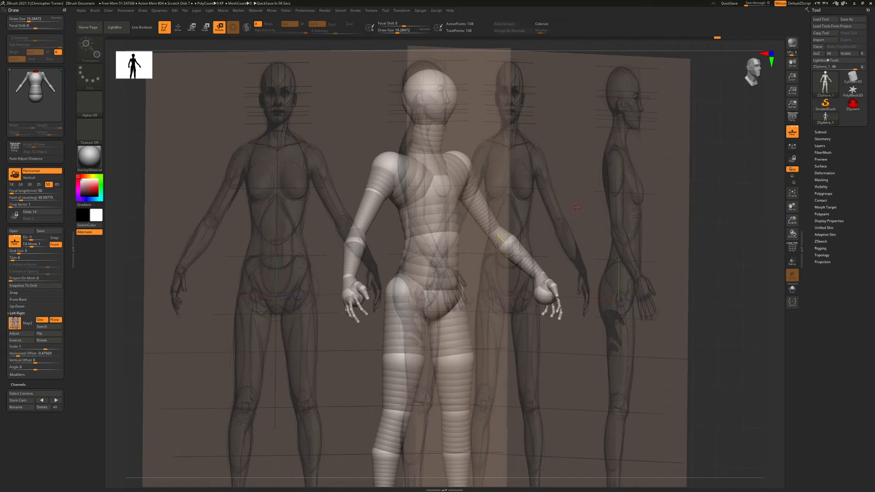
drag(560, 181, 355, 199)
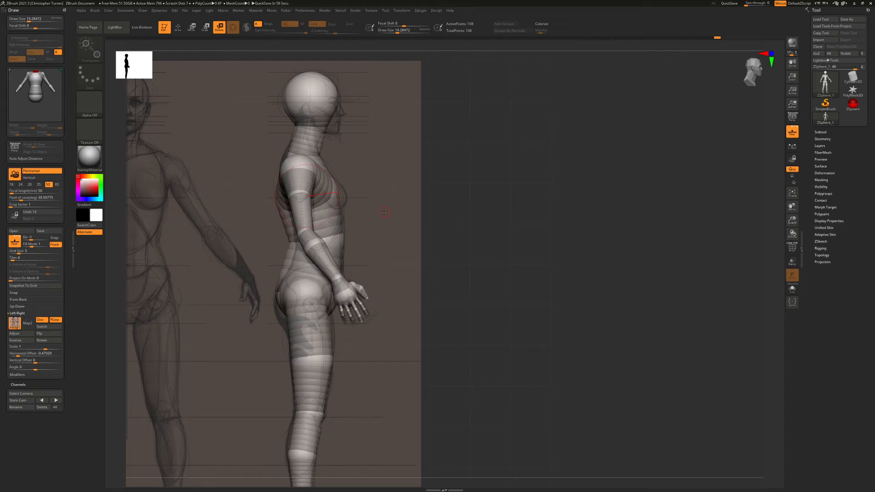
drag(384, 212, 417, 189)
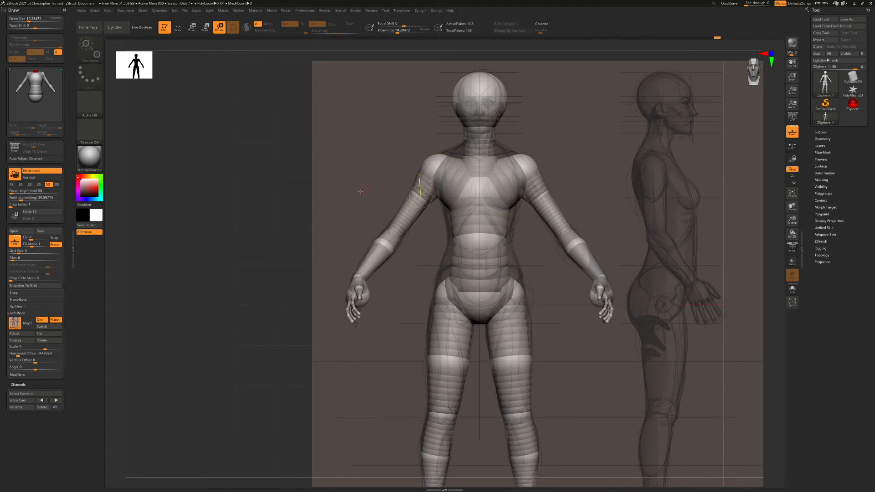
alt+drag(631, 205, 567, 252)
drag(550, 217, 563, 220)
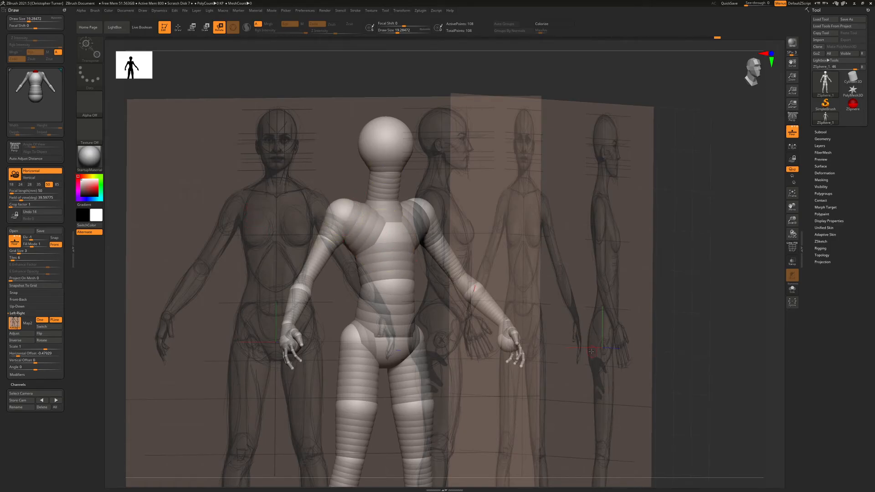
shift+drag(589, 351, 622, 235)
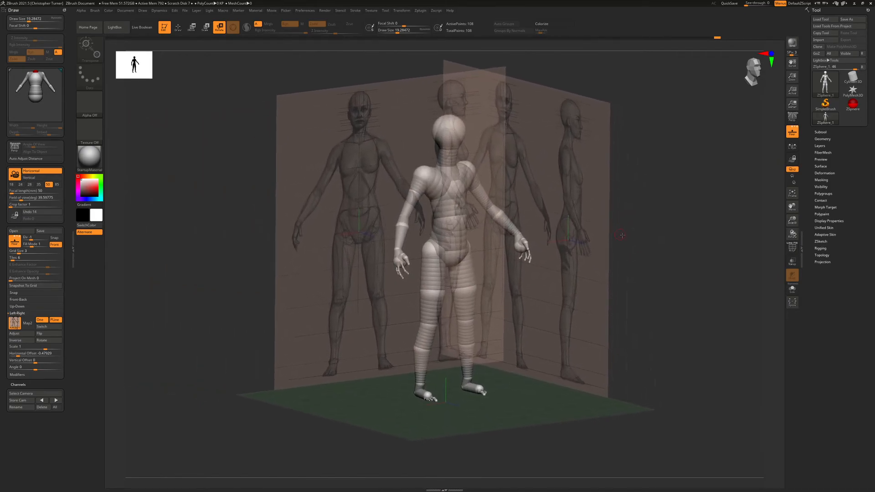
Hide the floor grid with its reference images, enable perspective, and frame the whole figure in a three-quarter view
click(792, 132)
drag(650, 395, 342, 239)
drag(424, 365, 560, 298)
drag(647, 311, 640, 265)
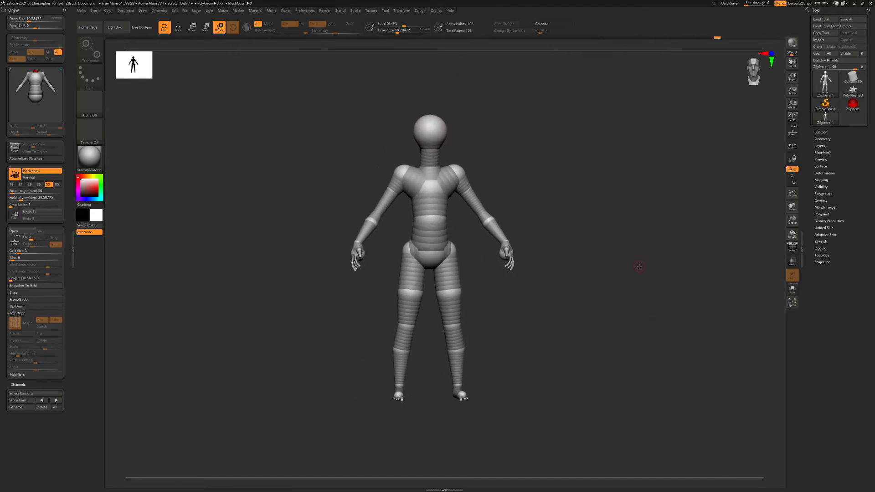
drag(636, 263, 678, 251)
click(793, 122)
key(f)
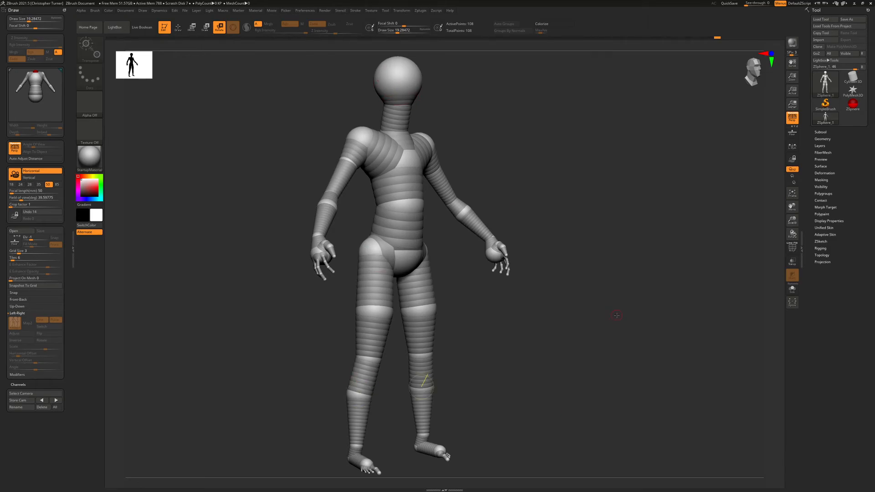
drag(575, 308, 608, 279)
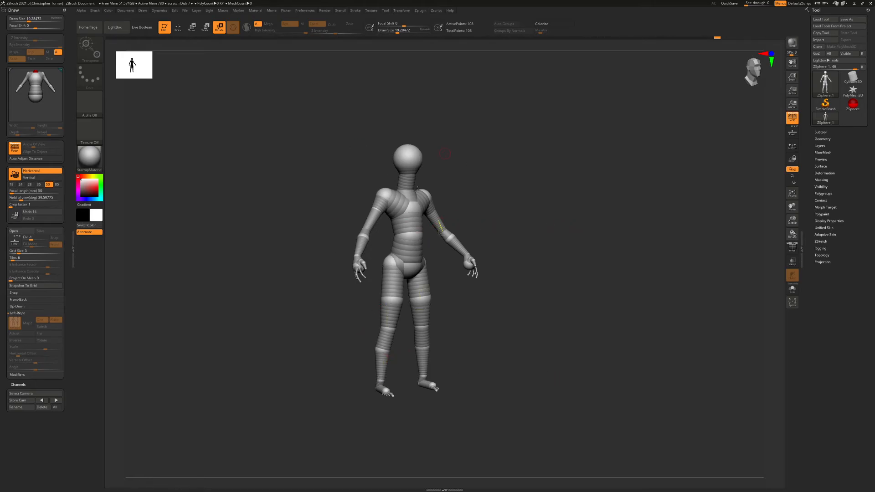
drag(556, 237, 603, 247)
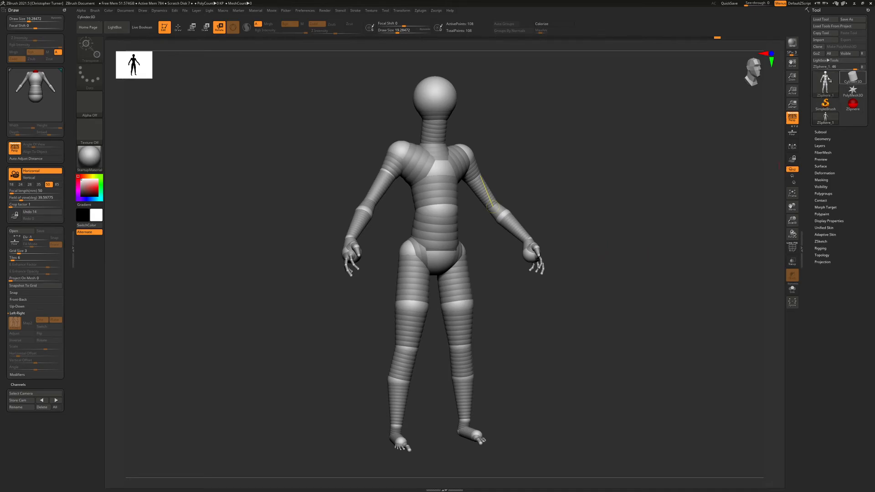
Switch to Draw mode and preview the figure's adaptive skin, viewed close up on the hand
click(178, 27)
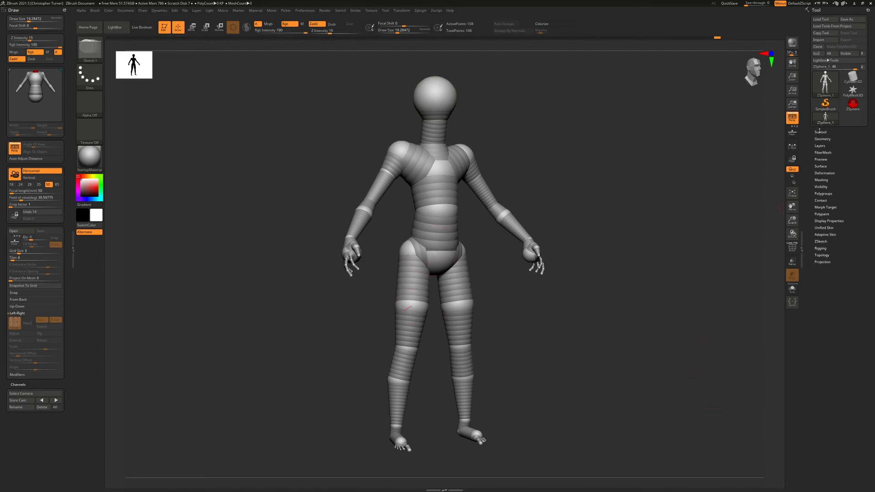
click(833, 234)
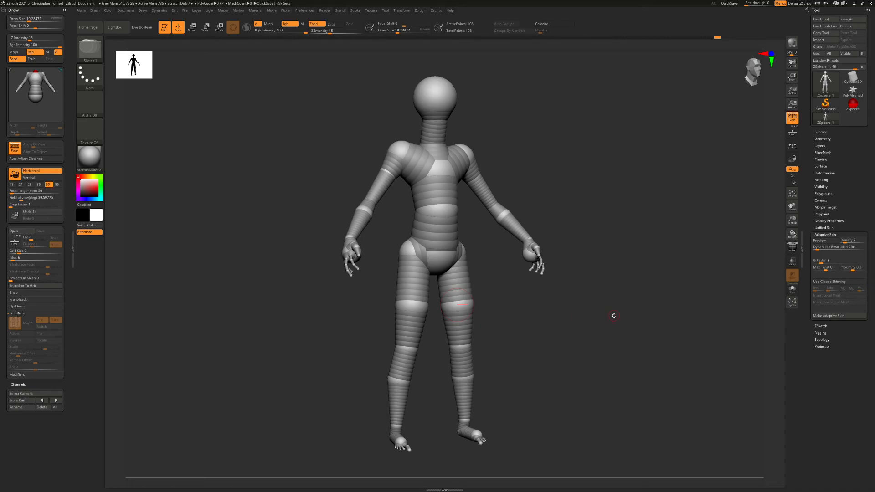
drag(677, 264, 699, 244)
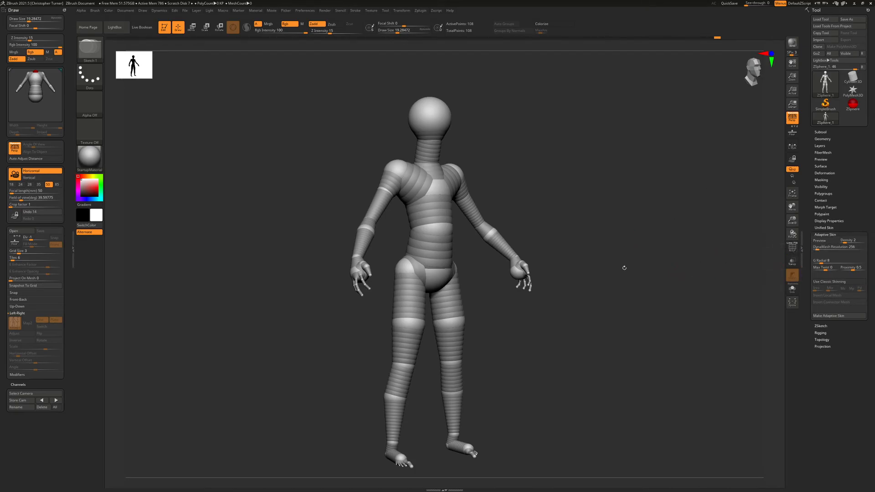
ctrl+right_drag(570, 145, 580, 233)
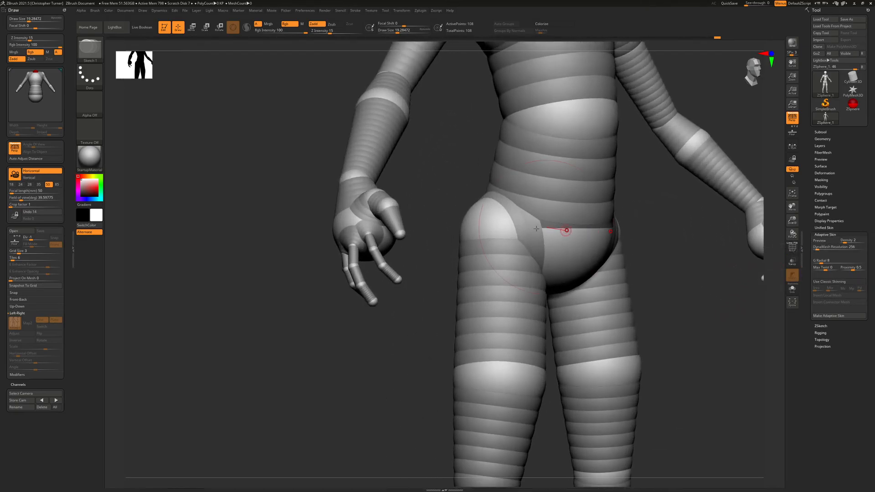
drag(455, 154, 575, 144)
ctrl+right_drag(575, 144, 625, 196)
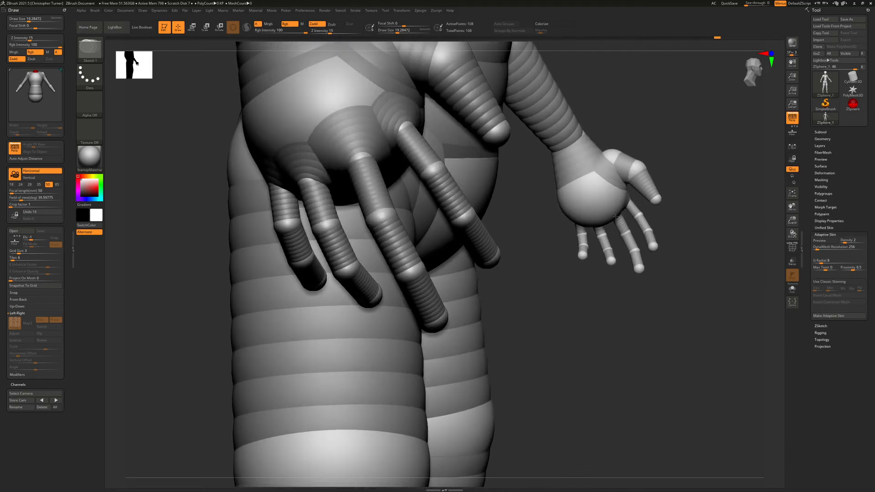
alt+right_drag(687, 200, 703, 268)
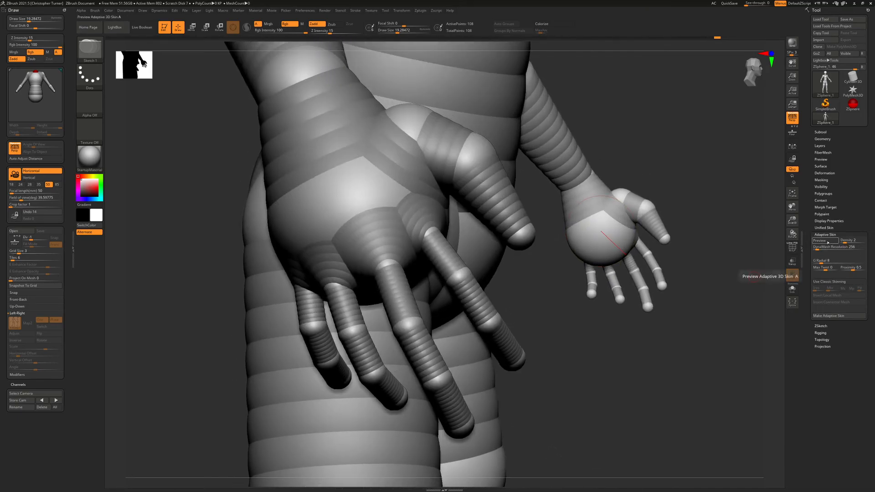
click(826, 241)
key(shift)
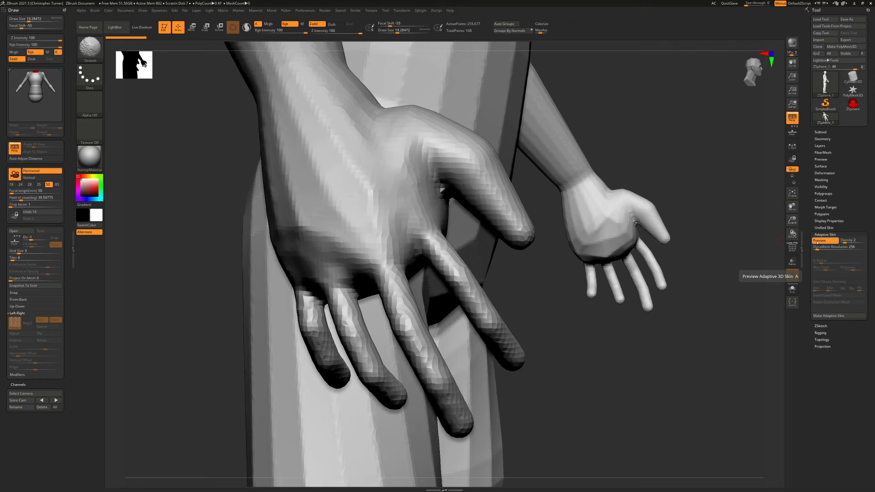
Display the polyframe on the previewed skin and check the mesh on the hand, shoulders and torso
key(shift+f)
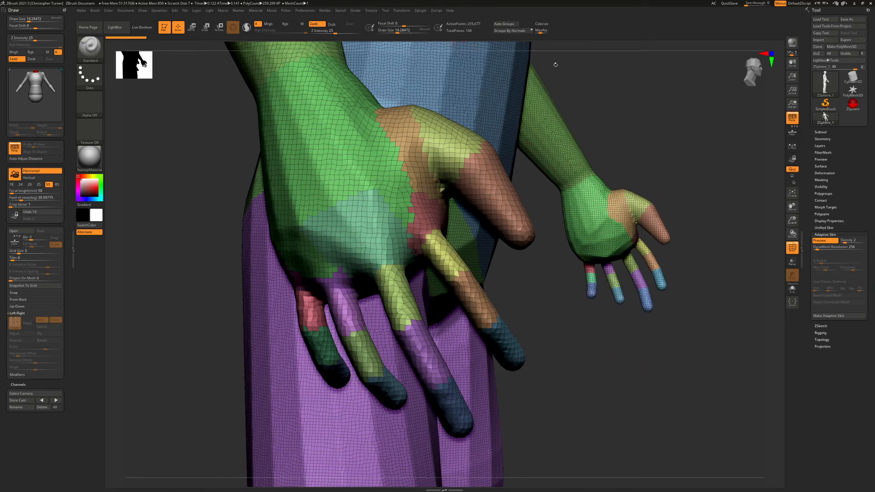
alt+drag(639, 142, 283, 180)
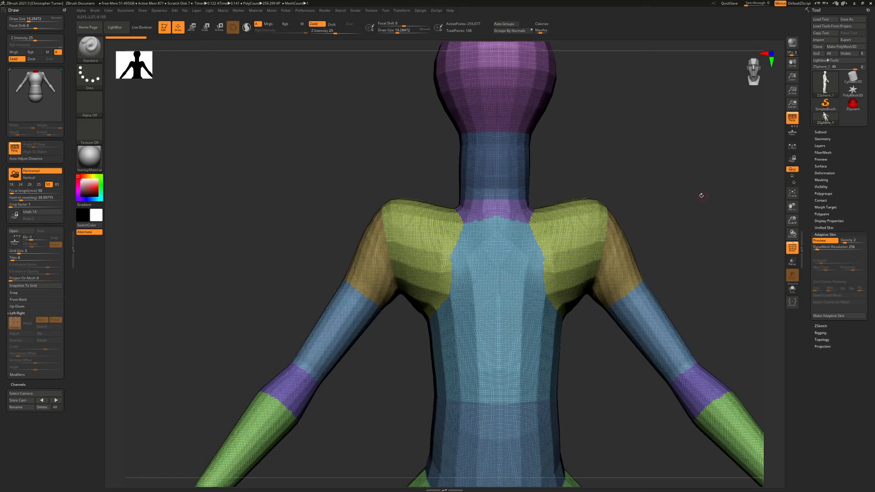
drag(656, 173, 720, 234)
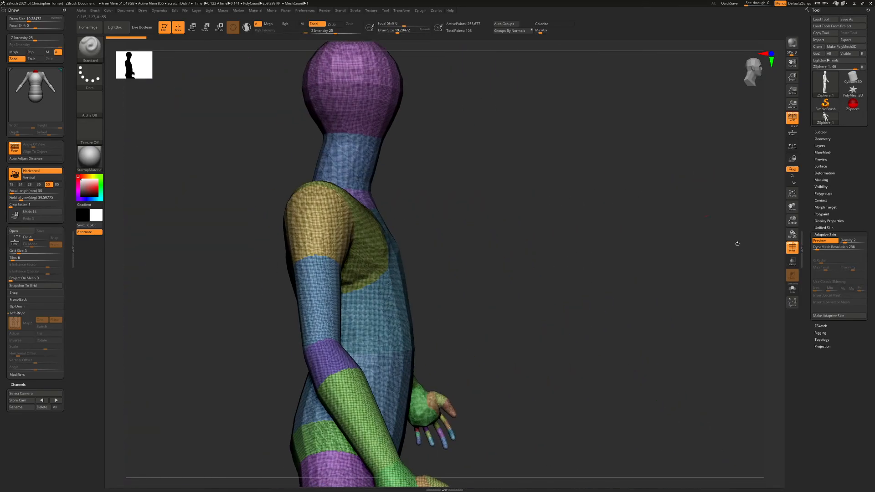
Leave the skin preview, set the adaptive skin's DynaMesh Resolution to 0, and preview the skin again
click(820, 240)
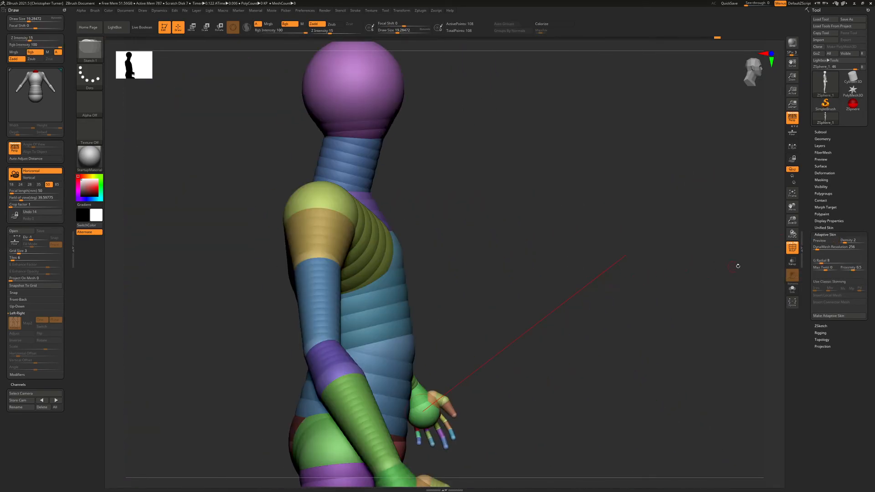
click(816, 247)
text(0)
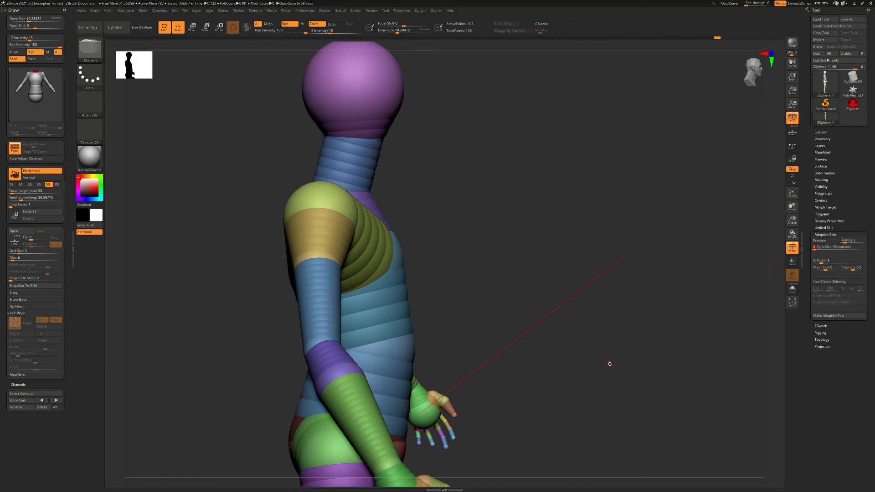
key(Return)
key(a)
Examine the low-poly skin's topology on the torso, hips, legs and whole body
drag(558, 271, 205, 99)
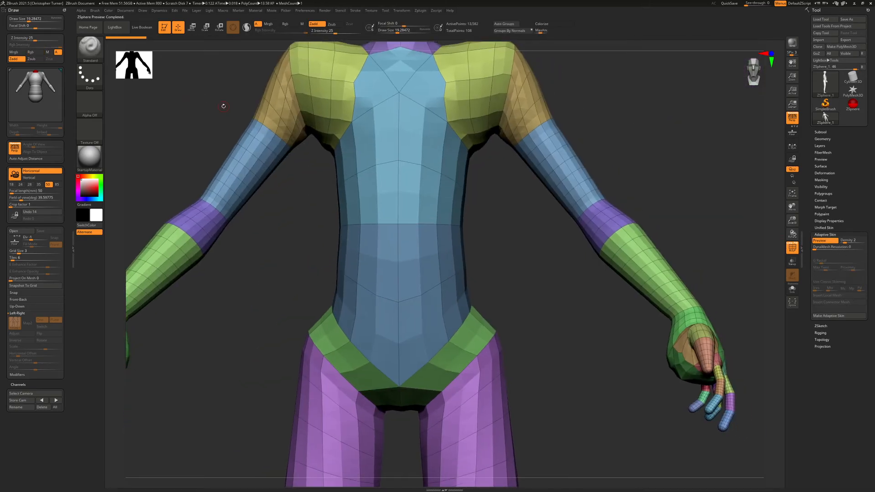
alt+drag(278, 244, 278, 195)
alt+drag(637, 184, 606, 46)
drag(565, 304, 656, 263)
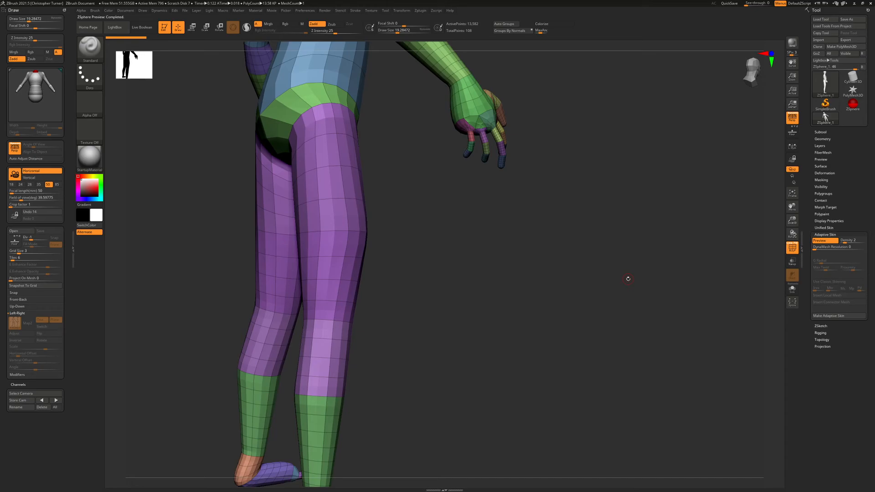
mouse_move(533, 264)
shift+mouse_down()
mouse_move(494, 286)
mouse_move(564, 245)
mouse_move(591, 441)
mouse_move(492, 306)
mouse_move(568, 247)
shift+mouse_up()
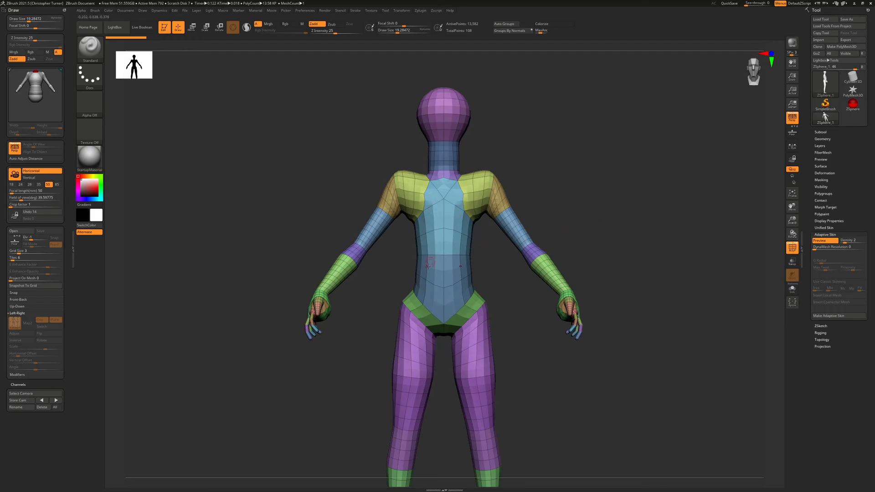
mouse_move(653, 197)
mouse_down()
mouse_move(615, 196)
mouse_move(655, 200)
mouse_up()
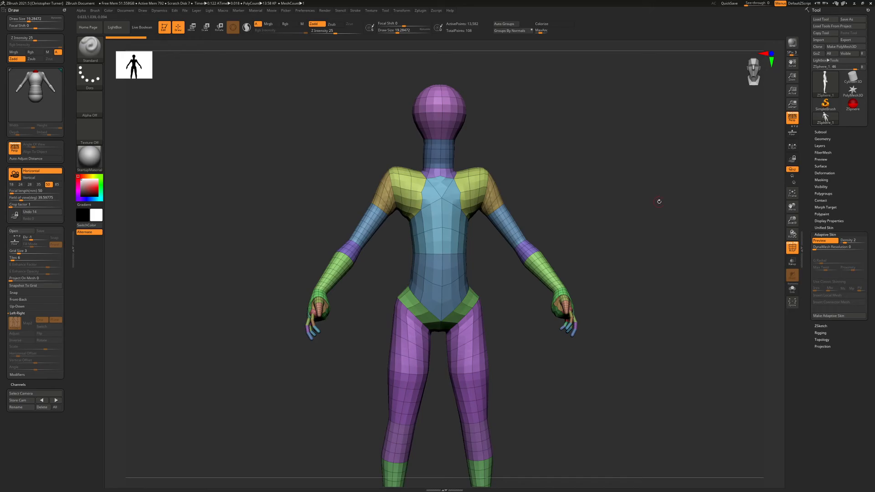
drag(589, 174, 575, 200)
Examine the edge flow around the chest, shoulders, upper back and pelvis from front and back
alt+drag(432, 248, 480, 232)
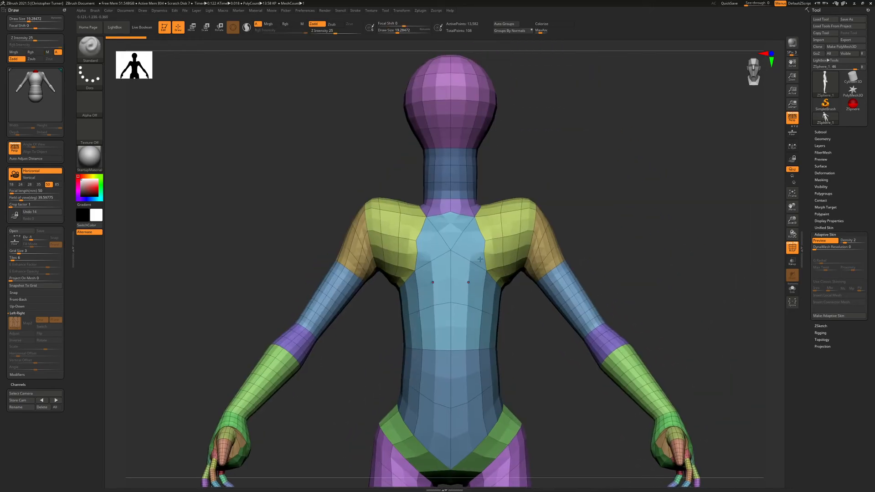
alt+drag(555, 172, 625, 240)
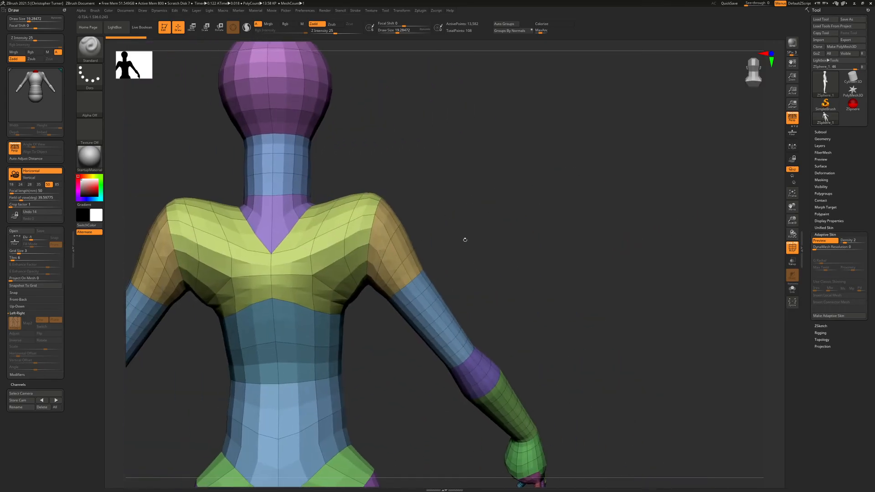
drag(550, 223, 171, 175)
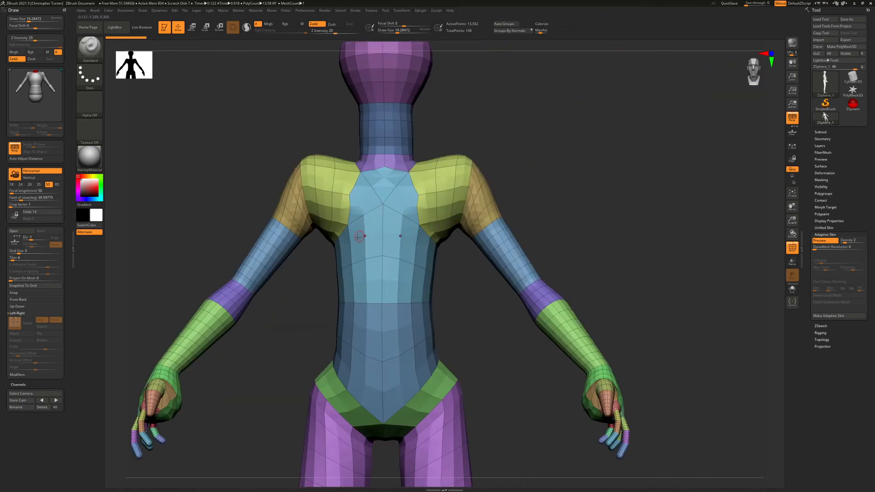
alt+drag(617, 125, 540, 347)
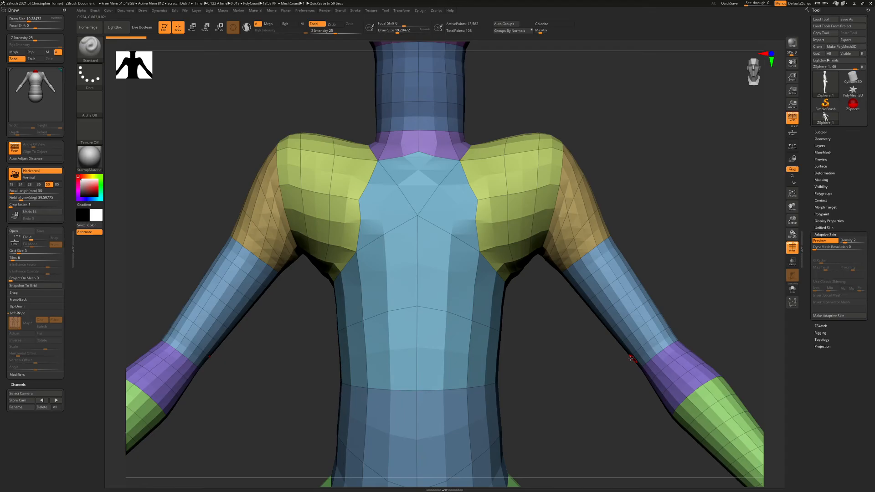
alt+drag(580, 392, 410, 360)
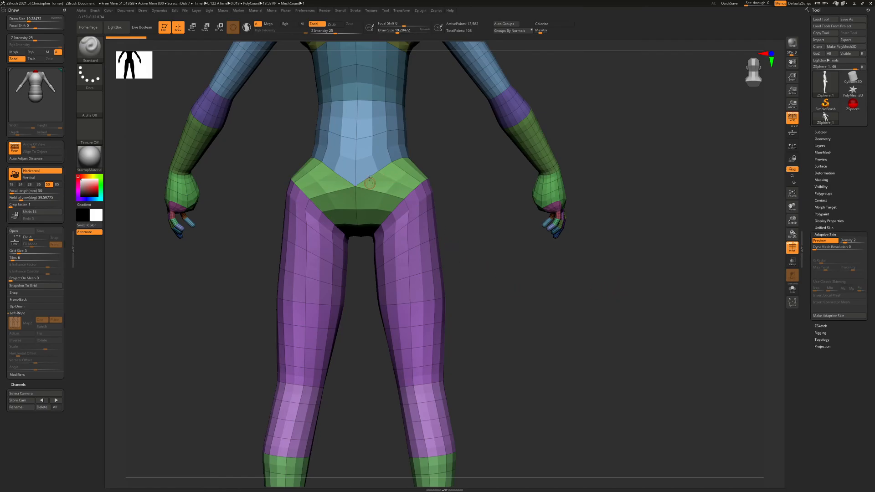
drag(512, 302, 594, 311)
alt+drag(616, 174, 412, 326)
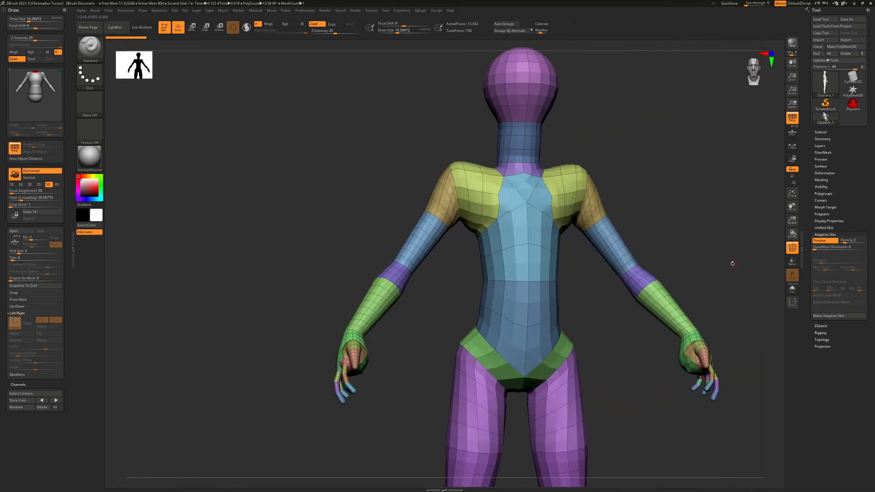
Examine the low-poly skin's topology on the hand and fingers, and view the whole figure from the front
drag(660, 262, 731, 269)
alt+drag(537, 228, 547, 386)
drag(642, 205, 450, 228)
right_drag(441, 207, 323, 197)
drag(615, 200, 605, 162)
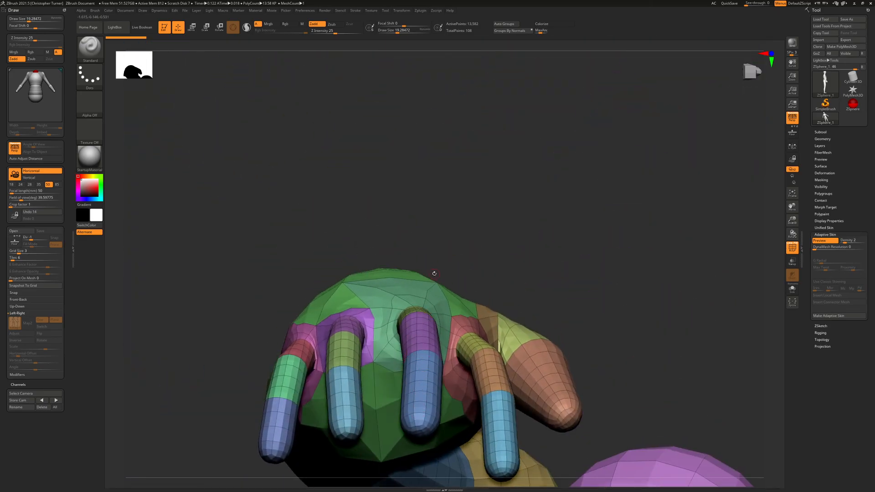
drag(562, 270, 592, 204)
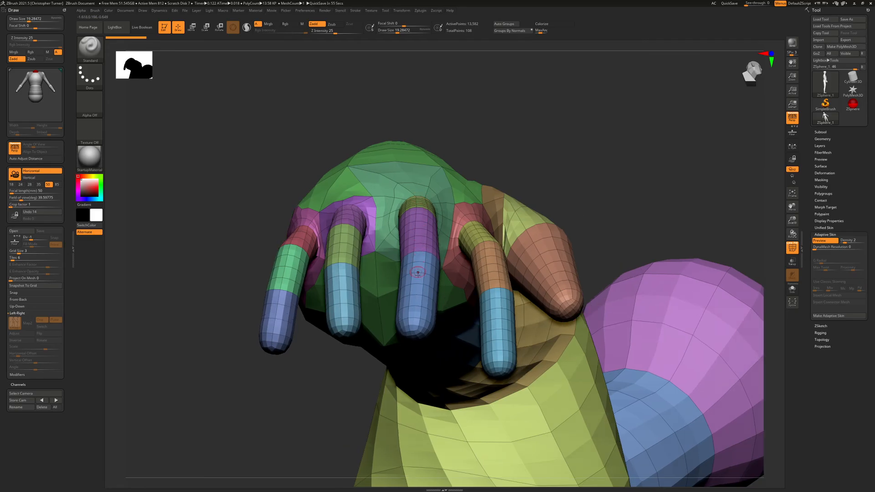
drag(464, 137, 574, 233)
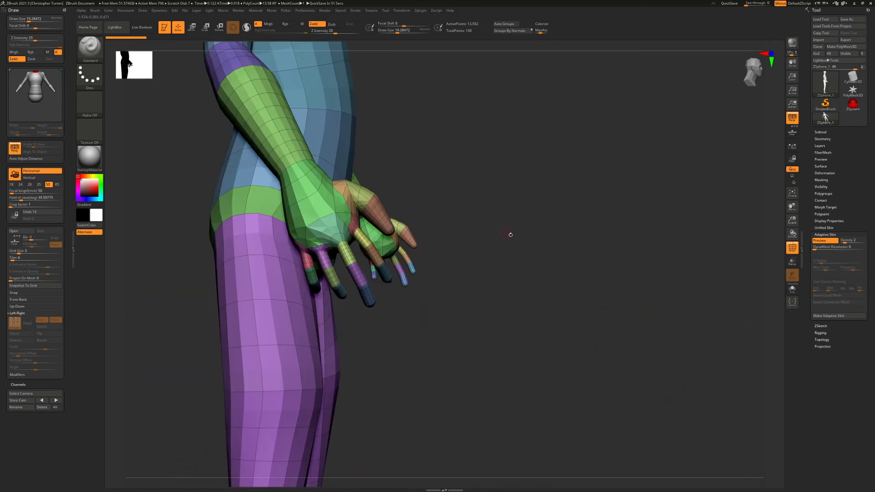
key(f)
drag(647, 304, 547, 291)
mouse_move(647, 234)
mouse_down()
mouse_move(624, 246)
mouse_move(538, 231)
mouse_up()
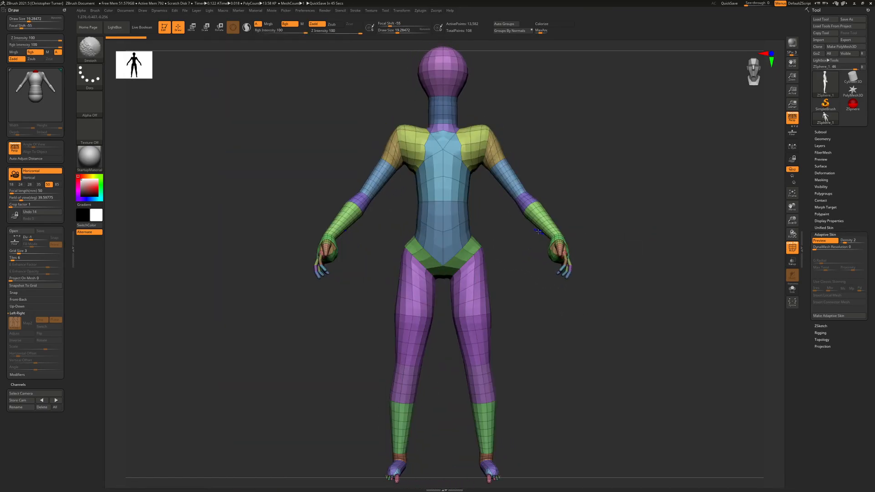
alt+drag(637, 158, 596, 216)
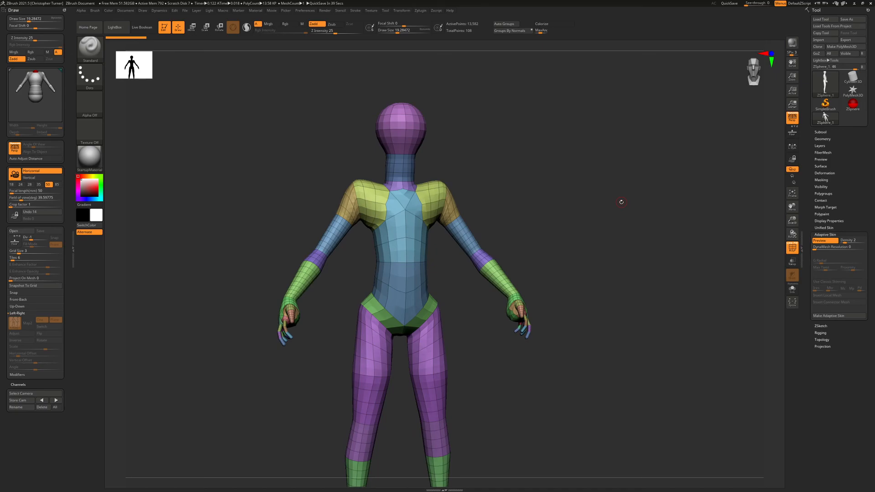
Toggle the adaptive skin preview off and on to compare the ZSpheres with the skin on the torso
click(820, 240)
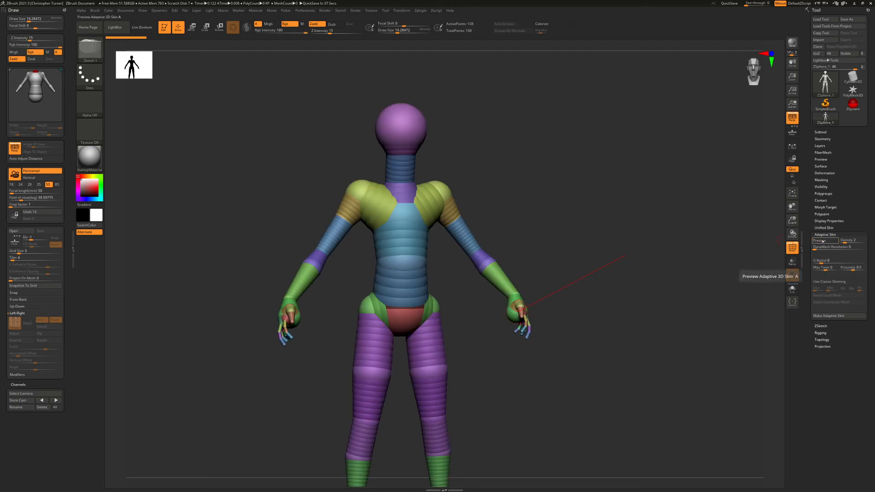
click(821, 241)
click(822, 240)
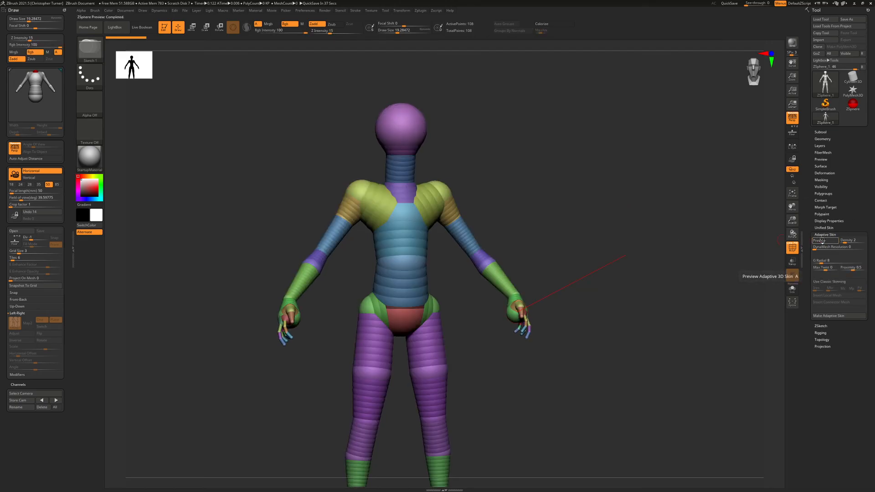
click(819, 241)
mouse_move(506, 196)
mouse_down()
mouse_move(543, 197)
mouse_move(564, 230)
mouse_move(543, 216)
mouse_move(565, 201)
mouse_up()
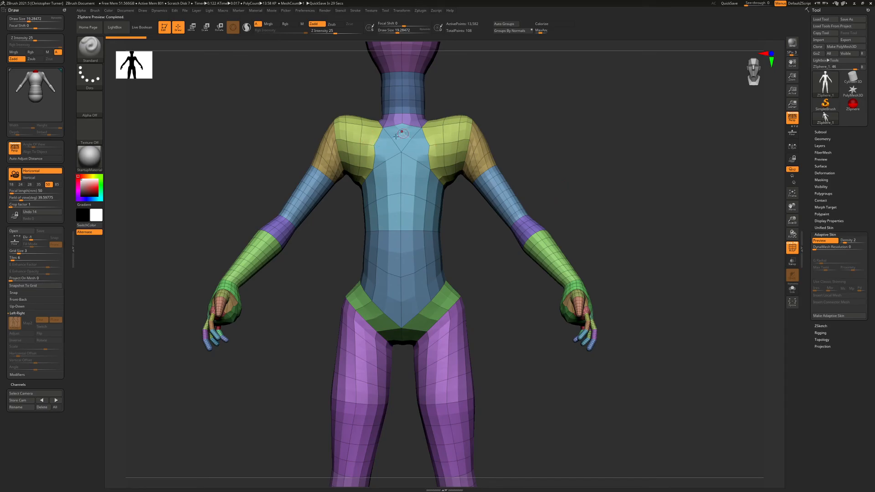
key(a)
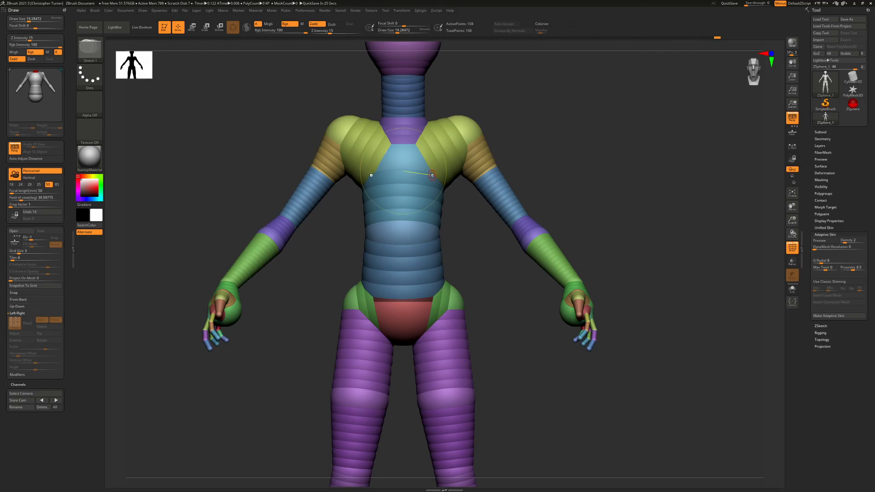
key(a)
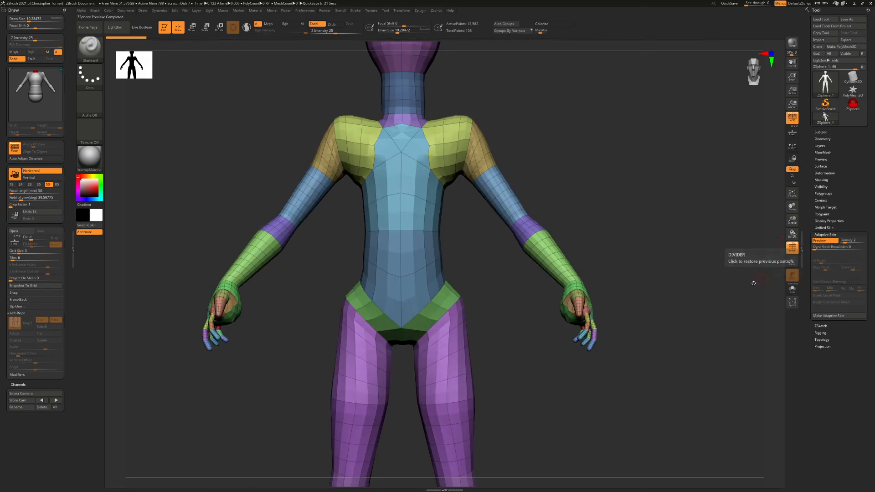
Inspect the previewed skin from the legs up to the head, and view the full figure from several angles
alt+drag(645, 439, 656, 174)
drag(702, 234, 633, 243)
alt+drag(497, 396, 688, 221)
drag(614, 235, 432, 276)
drag(414, 211, 403, 327)
drag(555, 254, 546, 383)
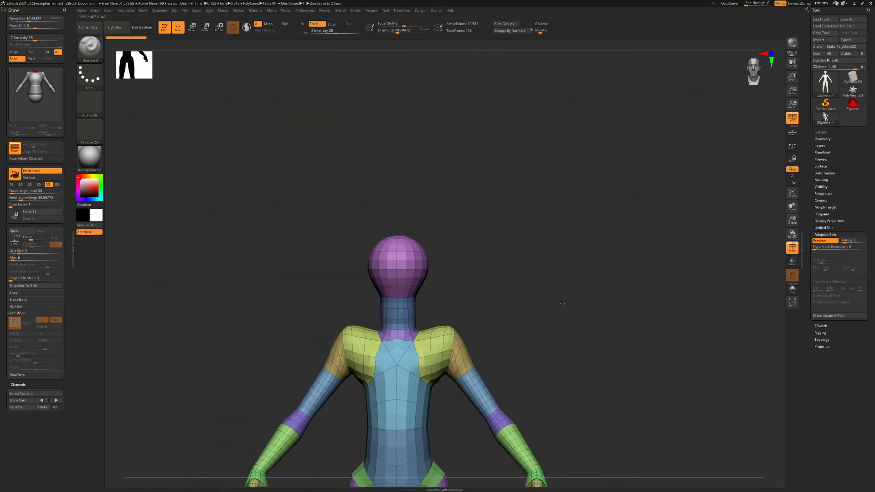
alt+drag(562, 303, 636, 352)
key(f)
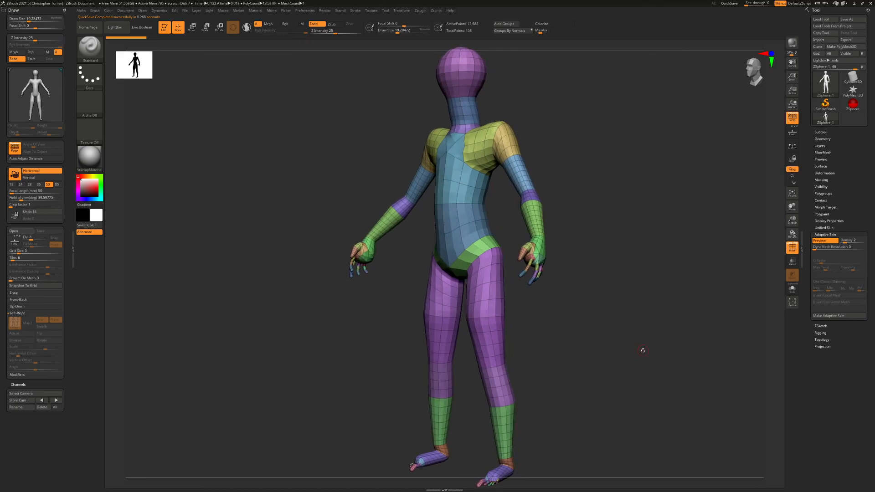
drag(636, 322, 621, 340)
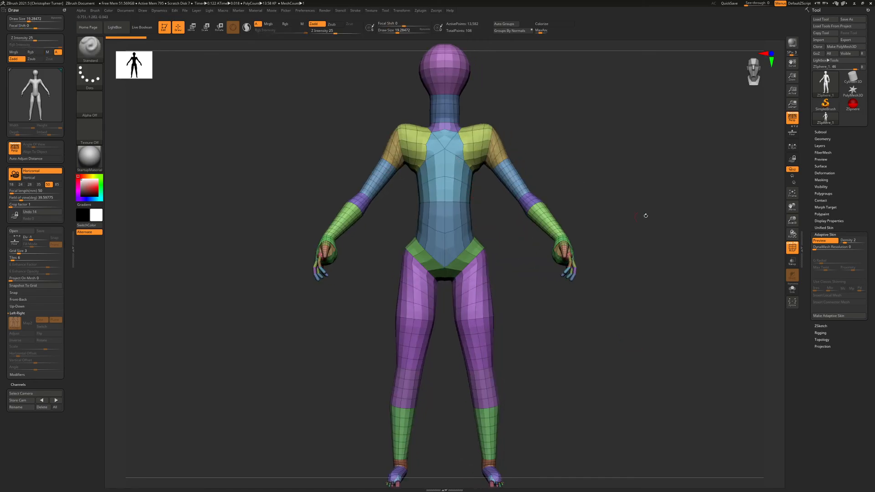
Convert the previewed adaptive skin into a separate PolyMesh3D tool
drag(647, 228, 632, 243)
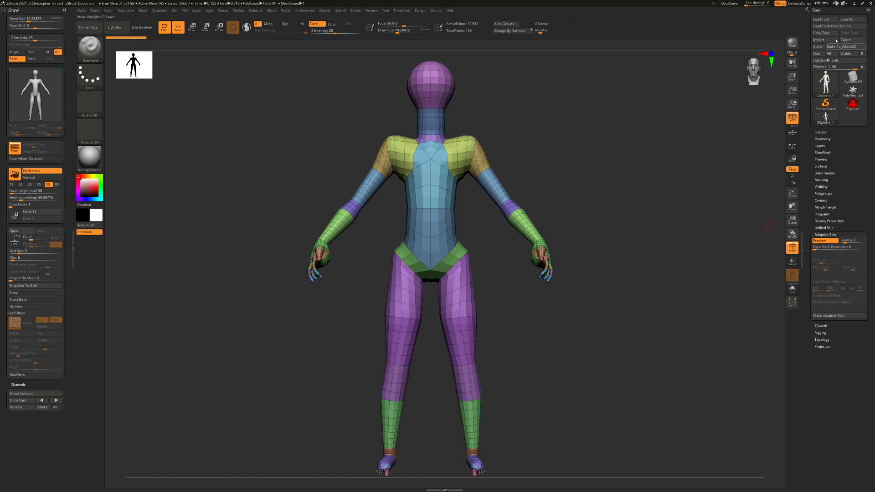
mouse_move(828, 75)
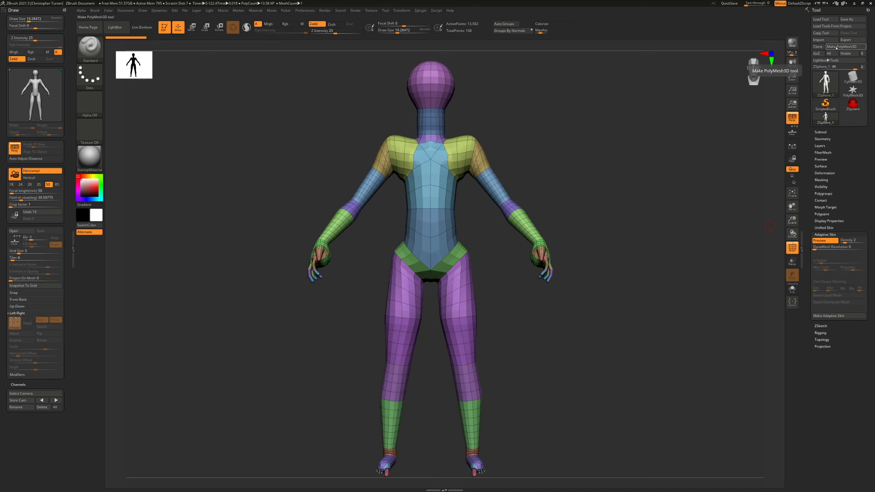
click(842, 46)
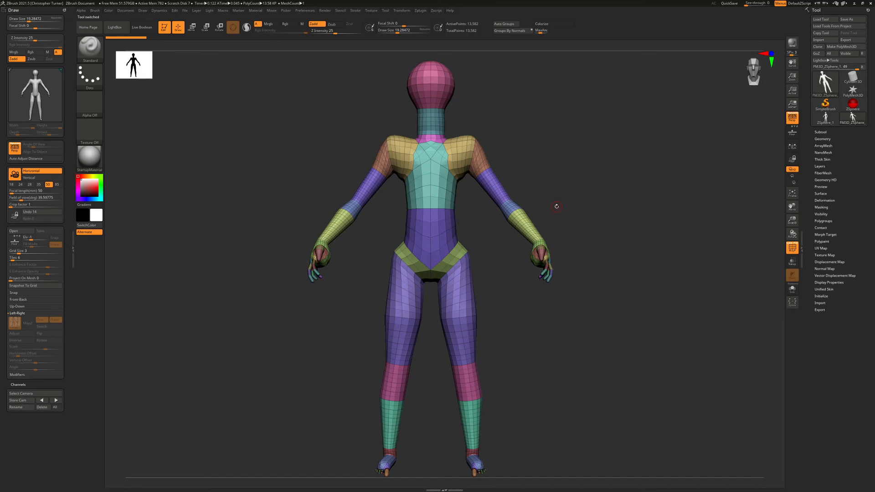
Switch repeatedly between the ZSphere_1 tool and its PolyMesh3D copy to compare them, ending on ZSphere_1
click(825, 118)
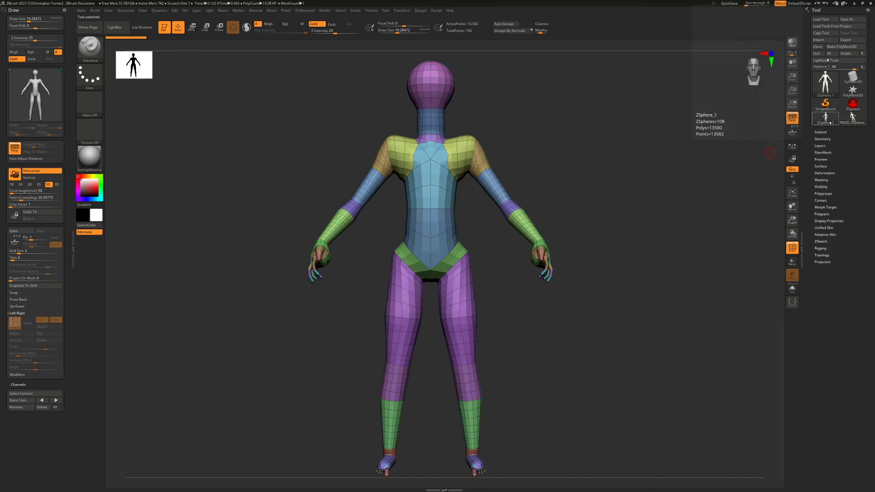
click(852, 118)
click(825, 117)
click(852, 118)
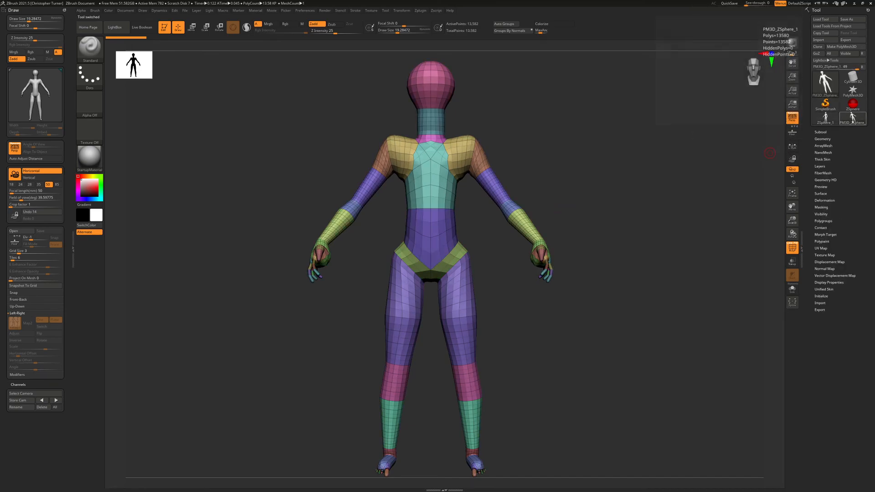
click(825, 117)
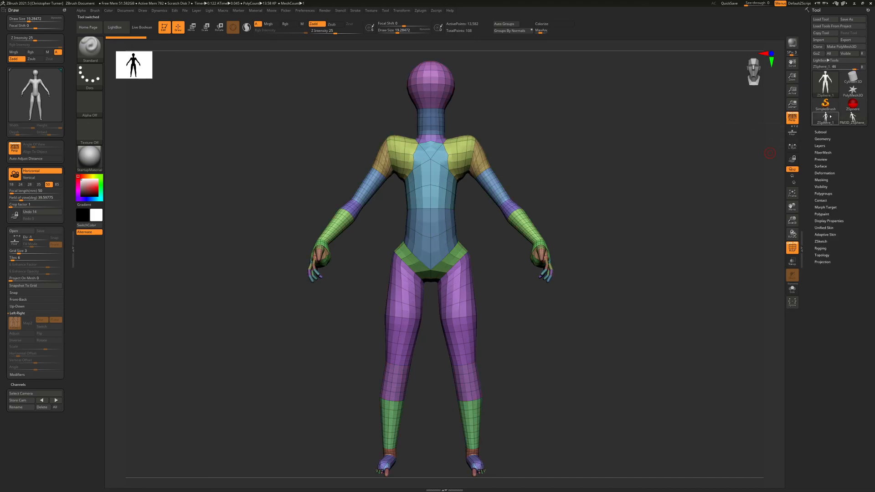
click(847, 118)
click(824, 117)
click(852, 118)
click(825, 118)
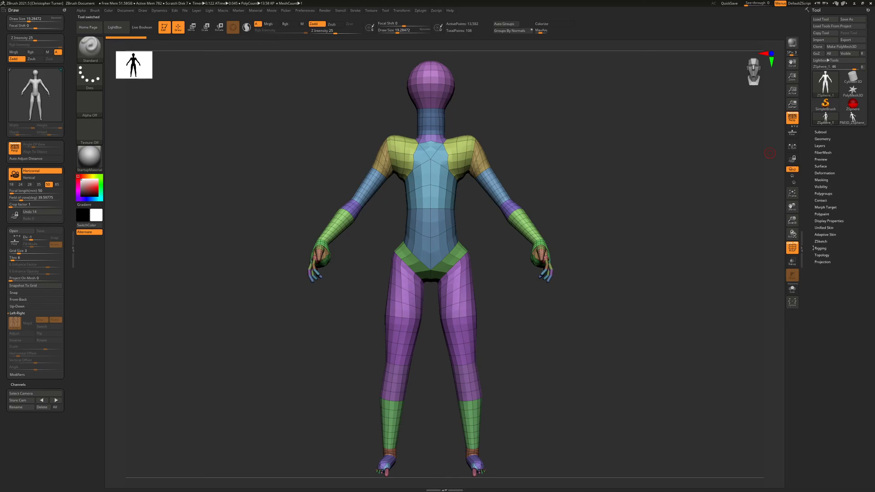
click(853, 117)
click(825, 118)
click(852, 118)
click(824, 117)
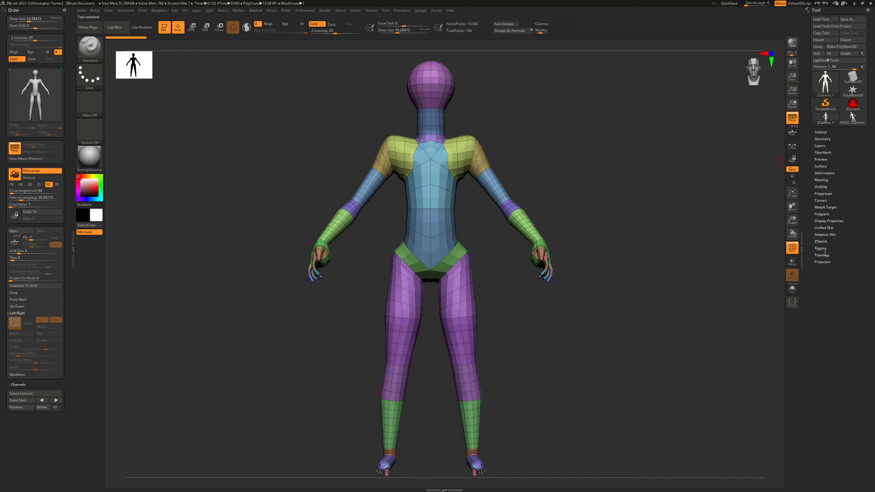
Turn off the adaptive skin preview on the ZSphere_1 tool to return it to editable ZSpheres
click(819, 234)
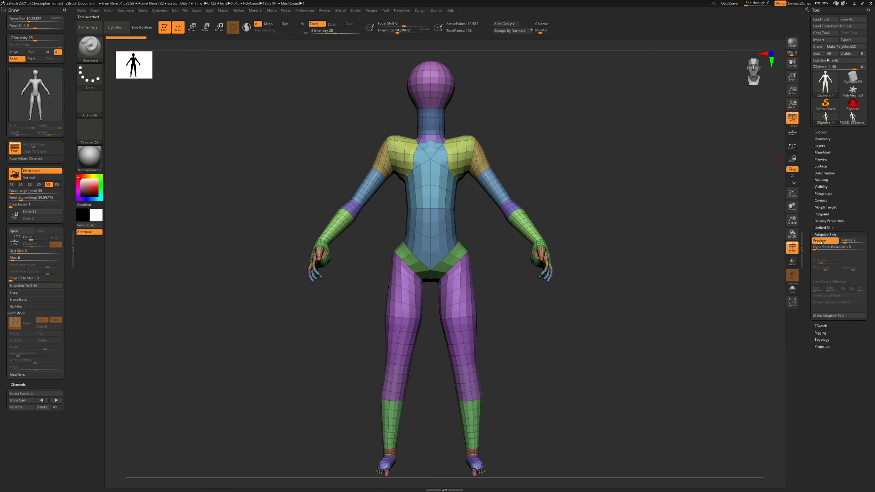
key(a)
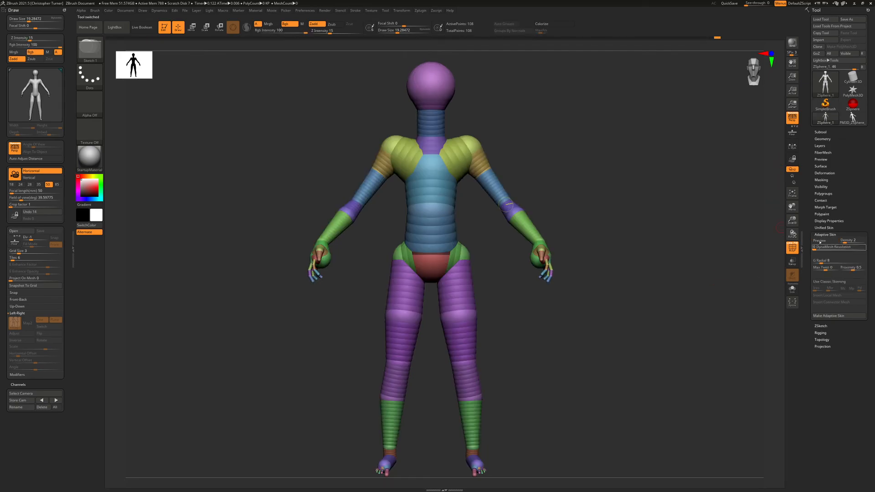
click(821, 234)
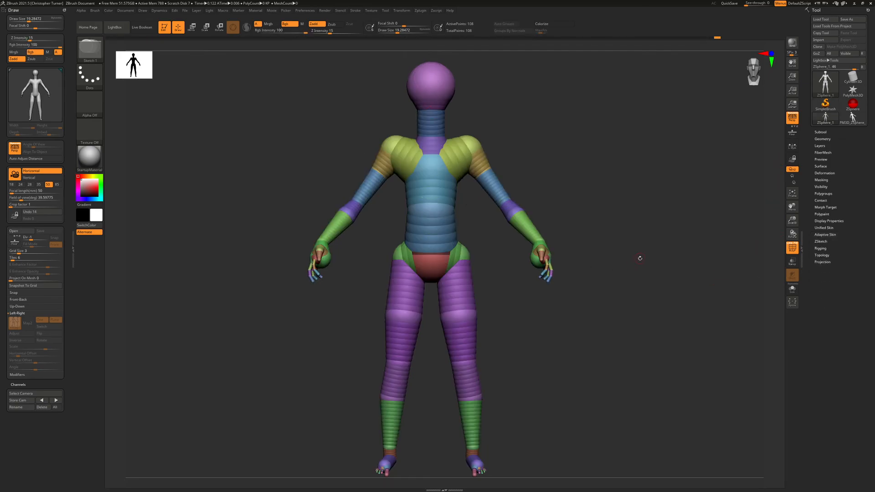
Make the PolyMesh3D copy of the figure the active tool and align it to the front view
click(852, 117)
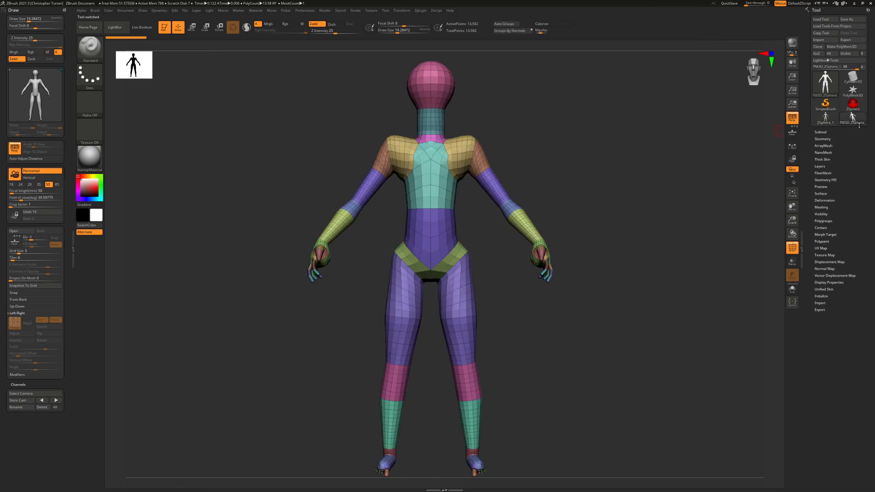
mouse_move(857, 121)
drag(693, 205, 688, 206)
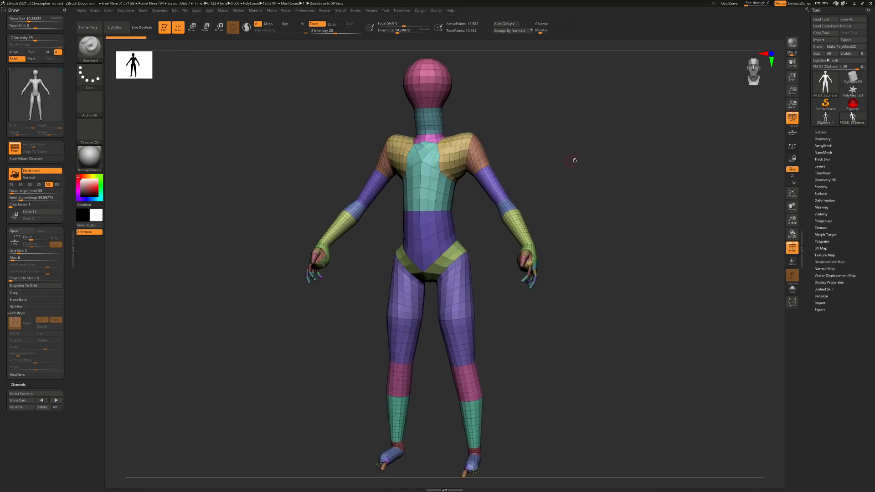
shift+drag(572, 161, 584, 162)
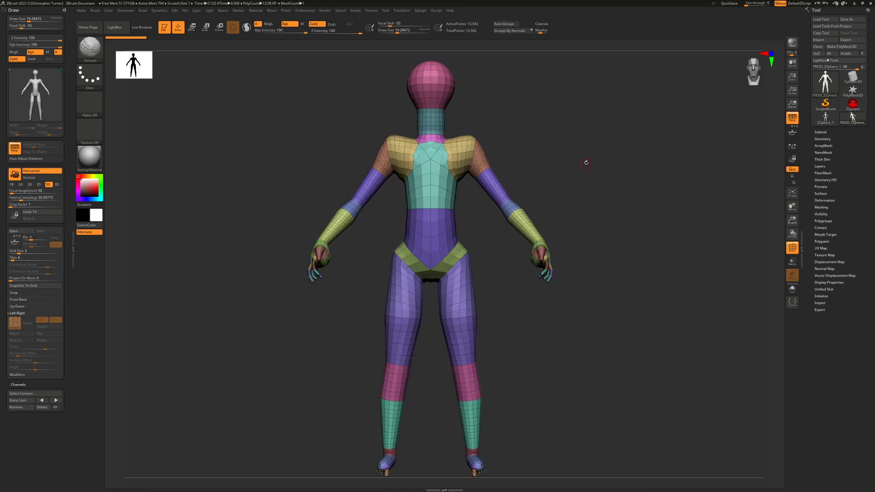
Open the save dialog for the PolyMesh3D tool, close it without saving, and view the mesh from an angle
click(841, 20)
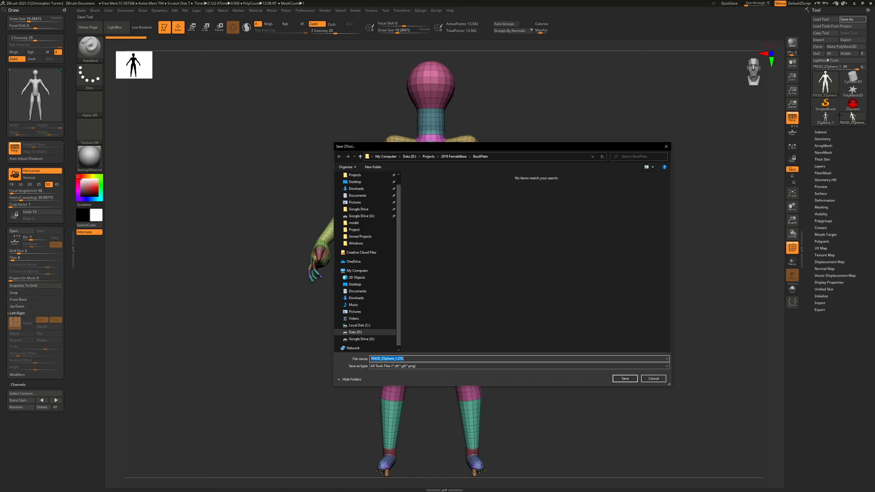
click(666, 146)
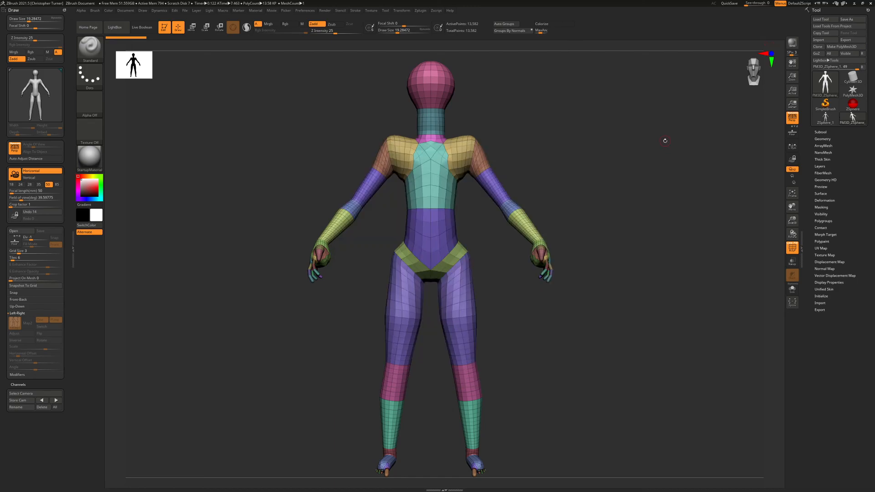
drag(607, 173, 655, 223)
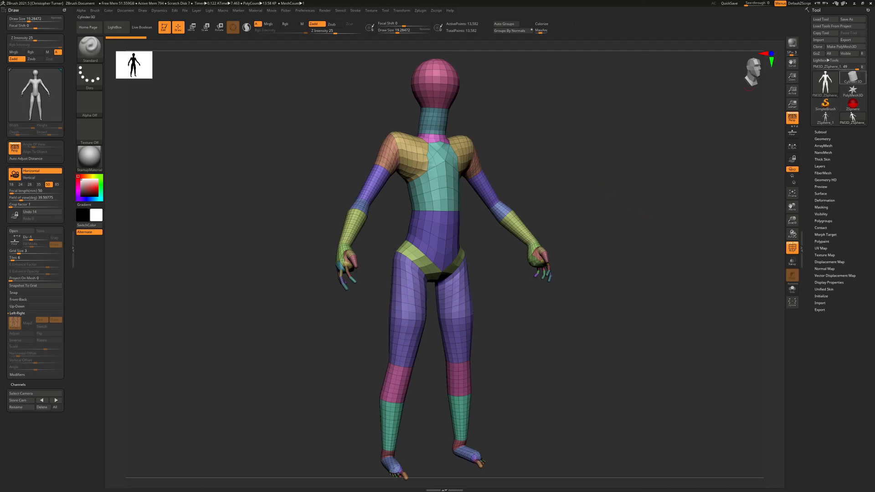
mouse_move(852, 78)
shift+drag(635, 168, 646, 171)
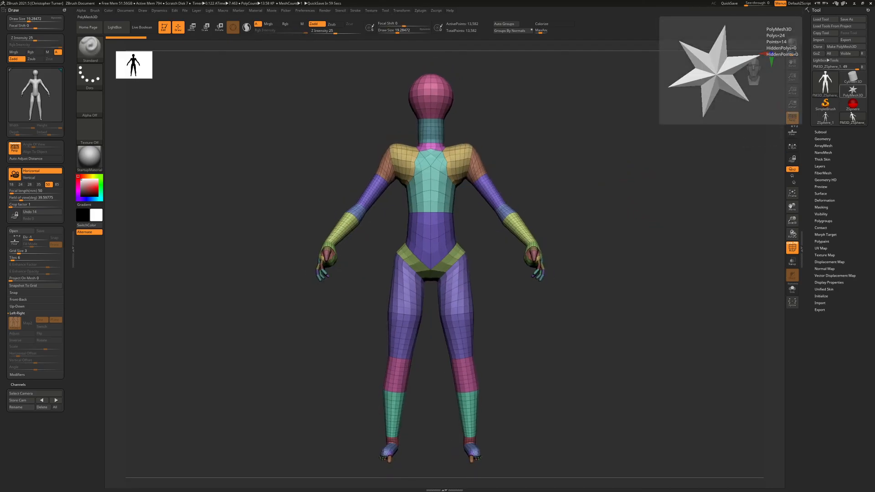
drag(554, 185, 566, 180)
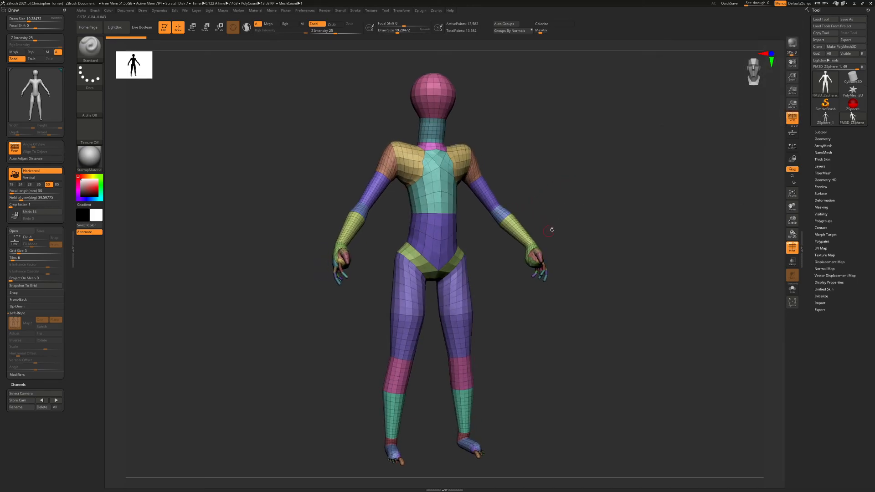